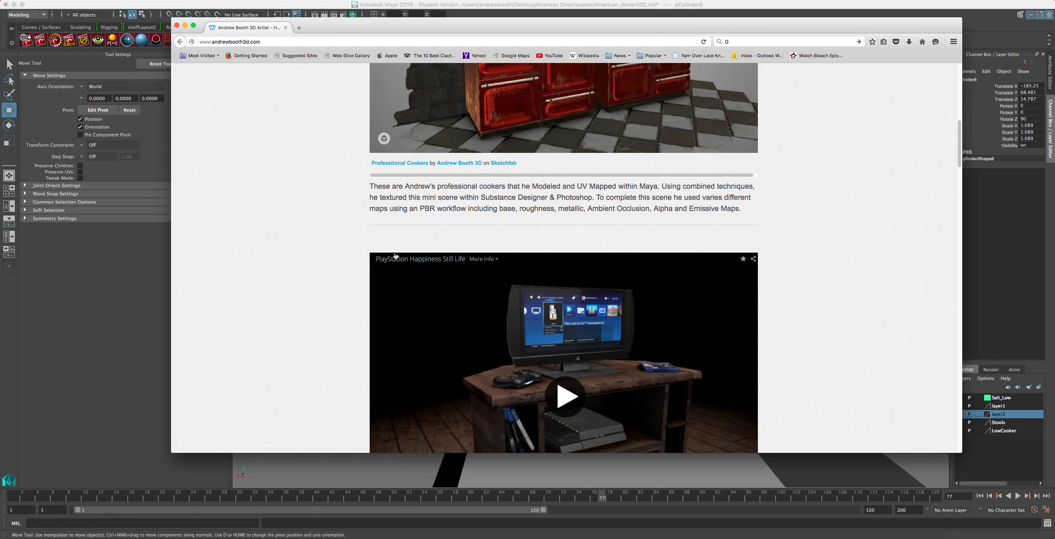
Step: Review the portfolio website's 3D scenes, video tutorials, asset library and introduction text
{"action": "scroll", "coordinate": [511, 265], "scroll_direction": "up", "scroll_amount": 10}
{"action": "scroll", "coordinate": [511, 265], "scroll_direction": "down", "scroll_amount": 15}
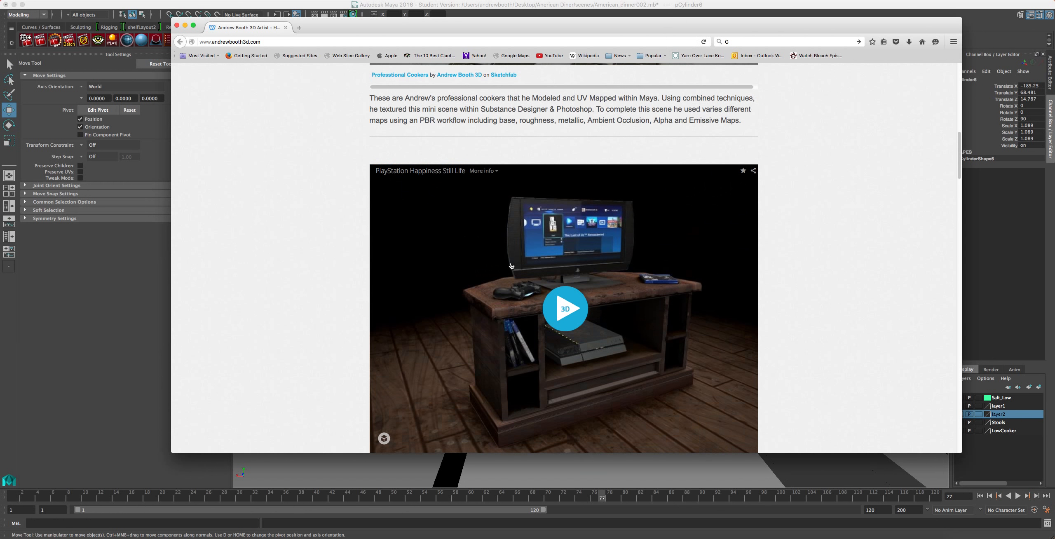
{"action": "scroll", "coordinate": [462, 369], "scroll_direction": "down", "scroll_amount": 10}
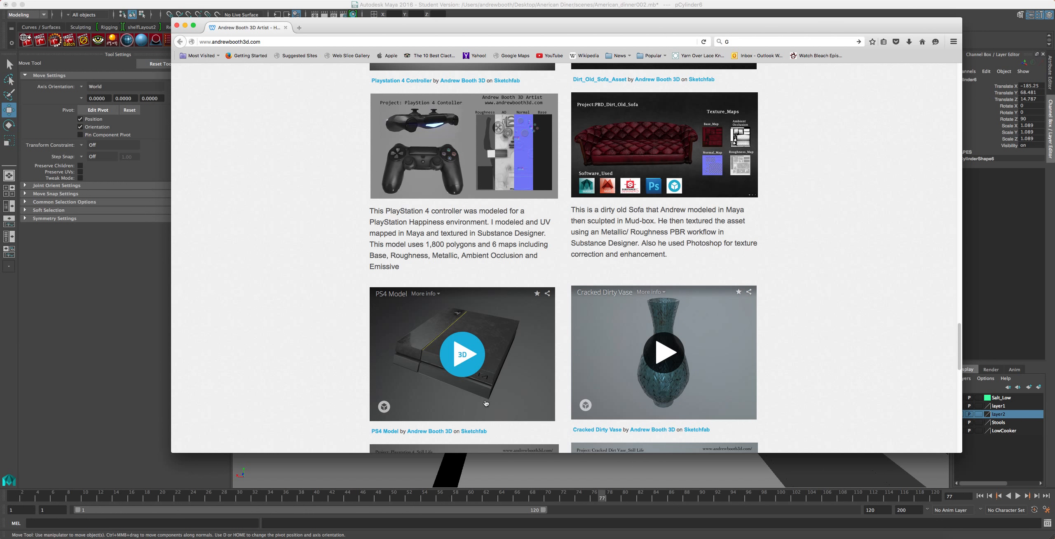
{"action": "scroll", "coordinate": [484, 400], "scroll_direction": "up", "scroll_amount": 8}
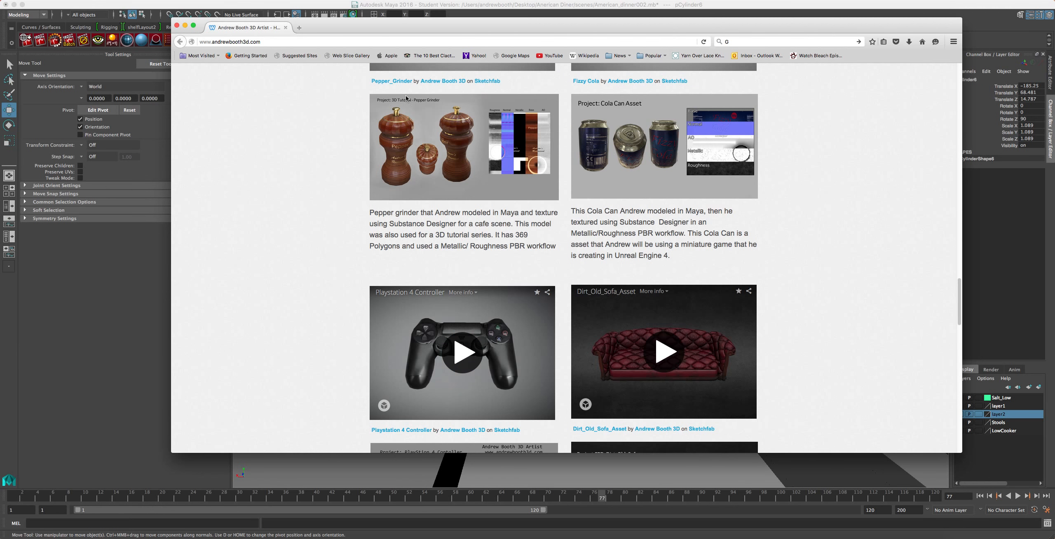
{"action": "scroll", "coordinate": [379, 212], "scroll_direction": "up", "scroll_amount": 5}
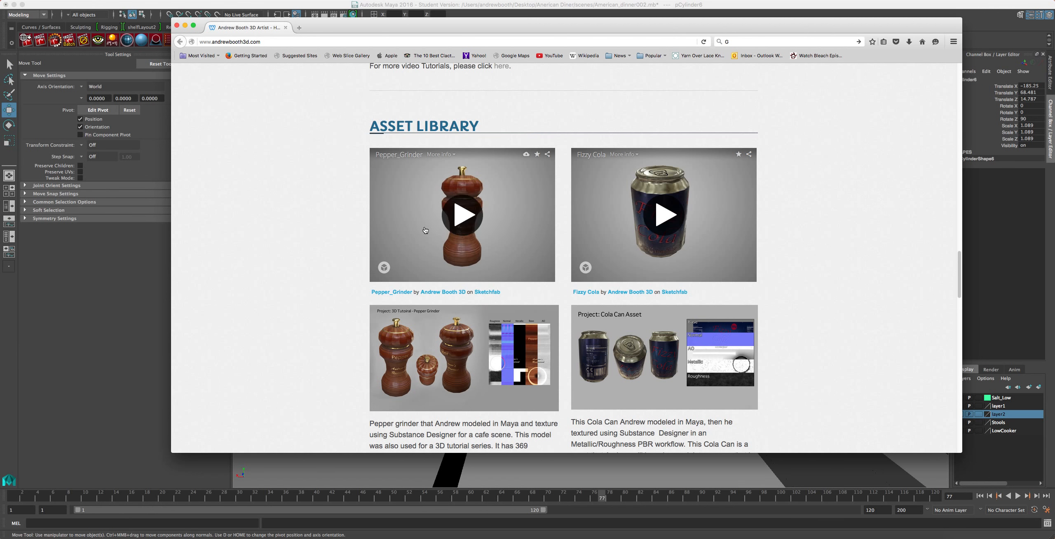
{"action": "scroll", "coordinate": [835, 357], "scroll_direction": "up", "scroll_amount": 8}
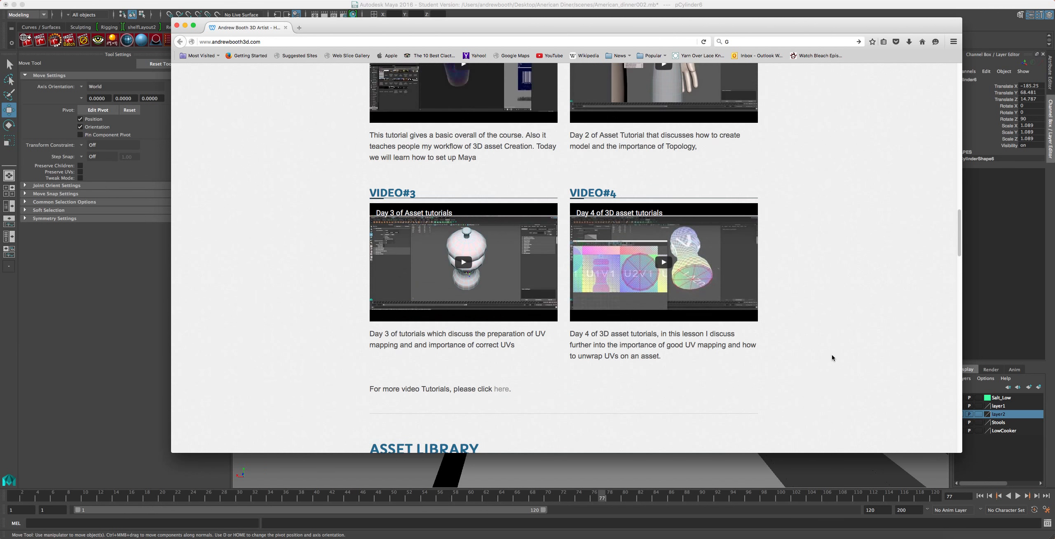
{"action": "scroll", "coordinate": [536, 342], "scroll_direction": "up", "scroll_amount": 5}
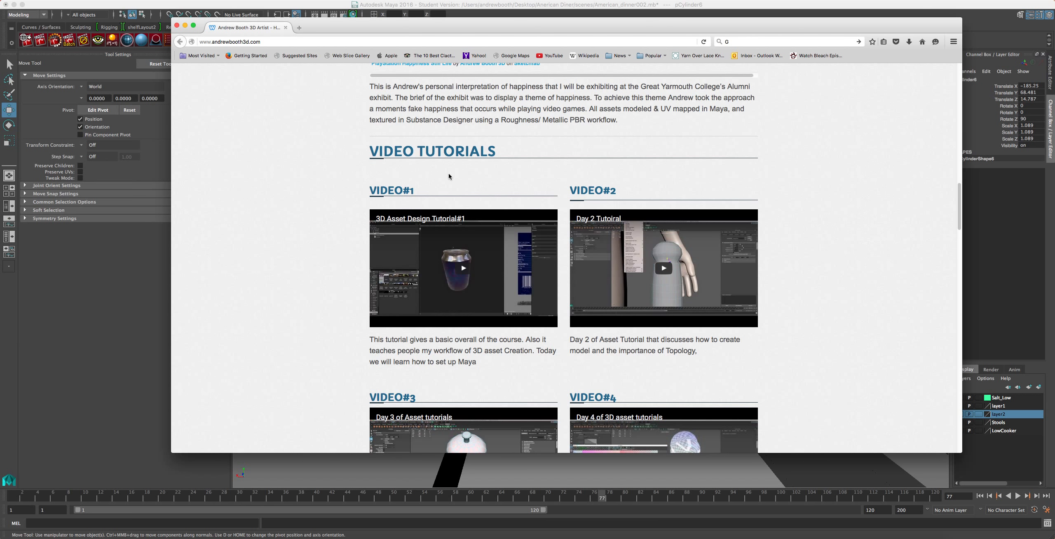
{"action": "scroll", "coordinate": [412, 215], "scroll_direction": "down", "scroll_amount": 4}
{"action": "scroll", "coordinate": [393, 247], "scroll_direction": "down", "scroll_amount": 3}
{"action": "scroll", "coordinate": [726, 224], "scroll_direction": "up", "scroll_amount": 8}
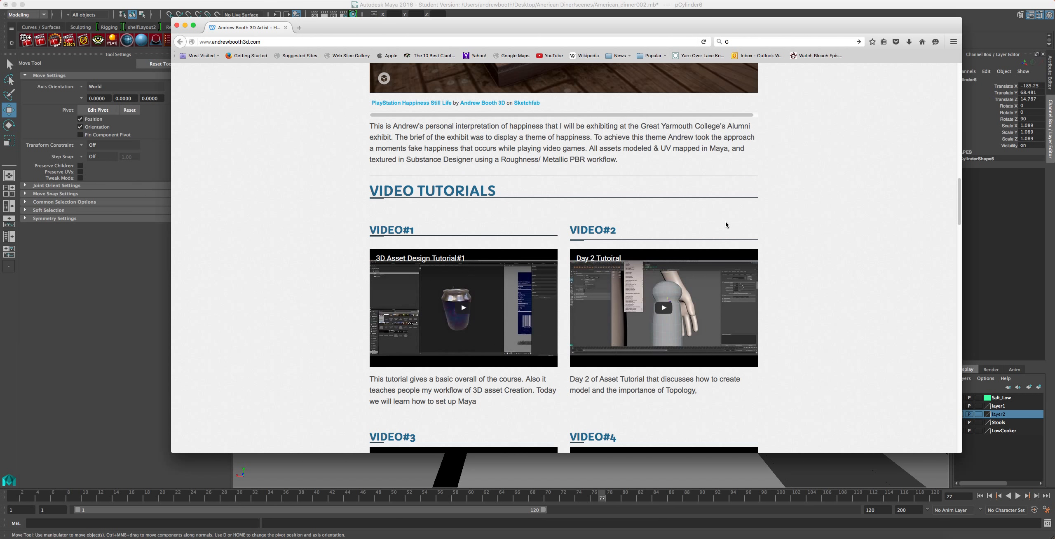
{"action": "scroll", "coordinate": [597, 237], "scroll_direction": "up", "scroll_amount": 20}
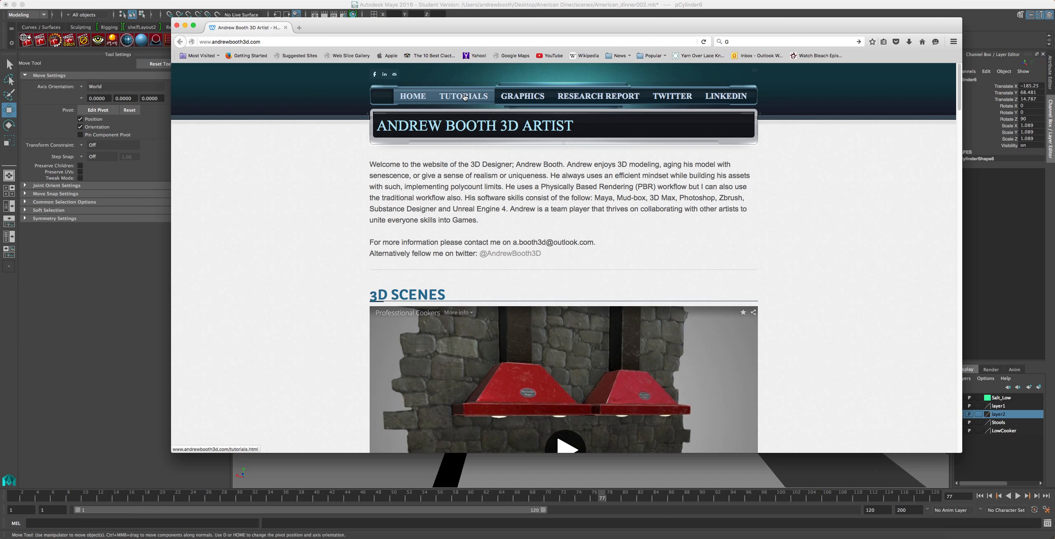
{"action": "scroll", "coordinate": [482, 248], "scroll_direction": "down", "scroll_amount": 5}
{"action": "scroll", "coordinate": [486, 258], "scroll_direction": "up", "scroll_amount": 5}
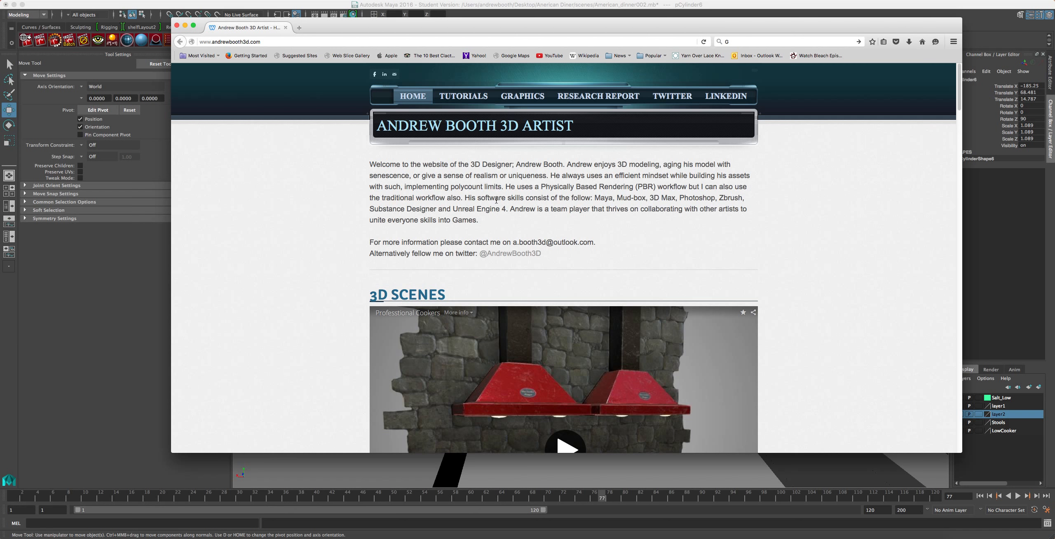
Step: Open the artist's Twitter profile from the website's home page and browse the tweets about 3D tutorials and models
{"action": "left_click", "coordinate": [498, 255]}
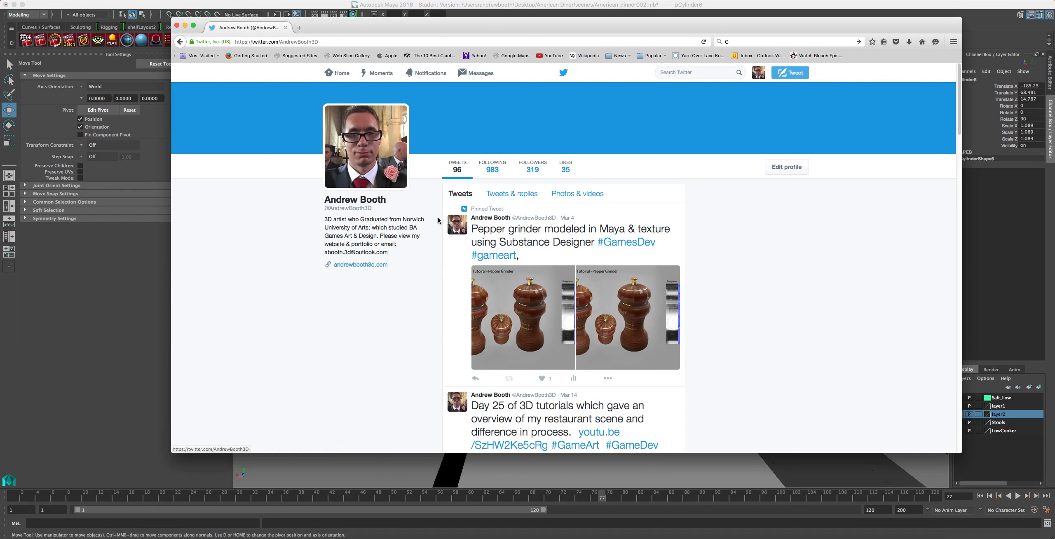
{"action": "scroll", "coordinate": [464, 347], "scroll_direction": "down", "scroll_amount": 6}
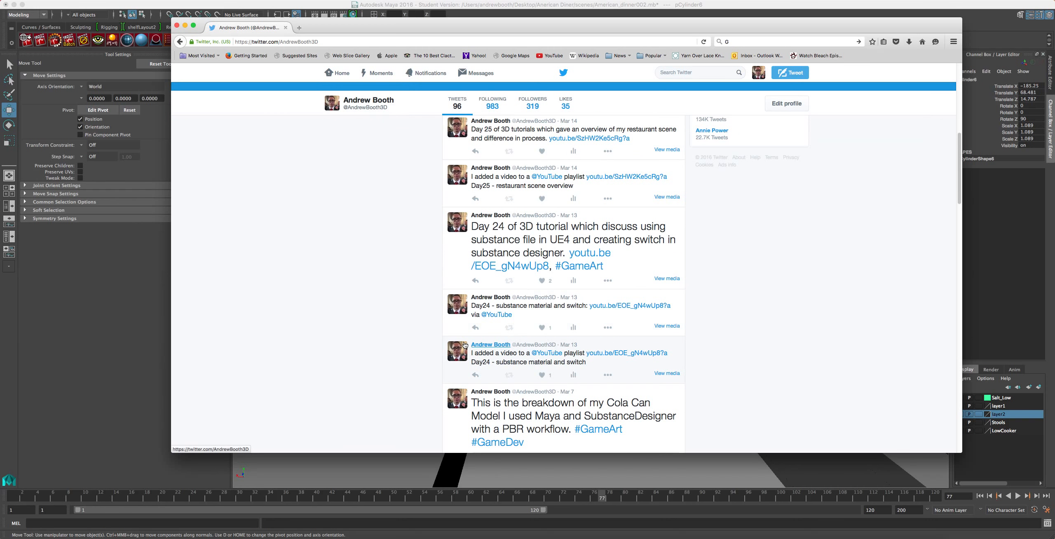
{"action": "scroll", "coordinate": [470, 344], "scroll_direction": "up", "scroll_amount": 3}
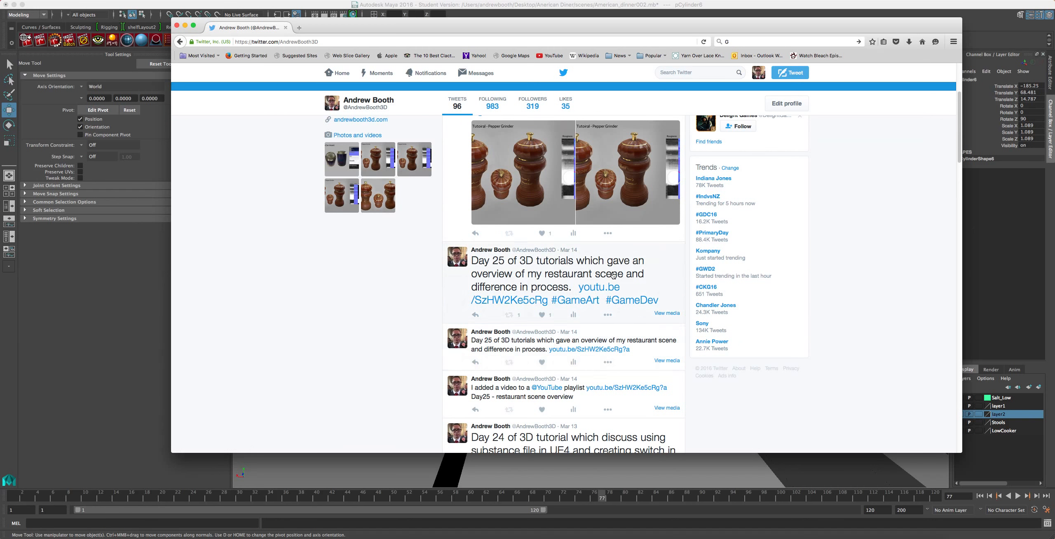
{"action": "scroll", "coordinate": [478, 340], "scroll_direction": "up", "scroll_amount": 4}
{"action": "scroll", "coordinate": [610, 315], "scroll_direction": "down", "scroll_amount": 10}
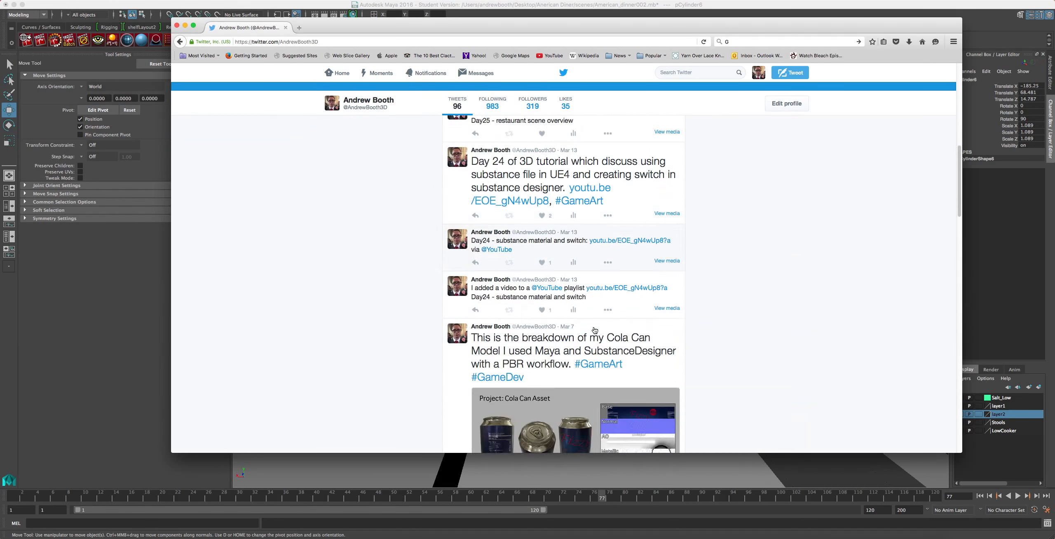
{"action": "scroll", "coordinate": [591, 329], "scroll_direction": "down", "scroll_amount": 5}
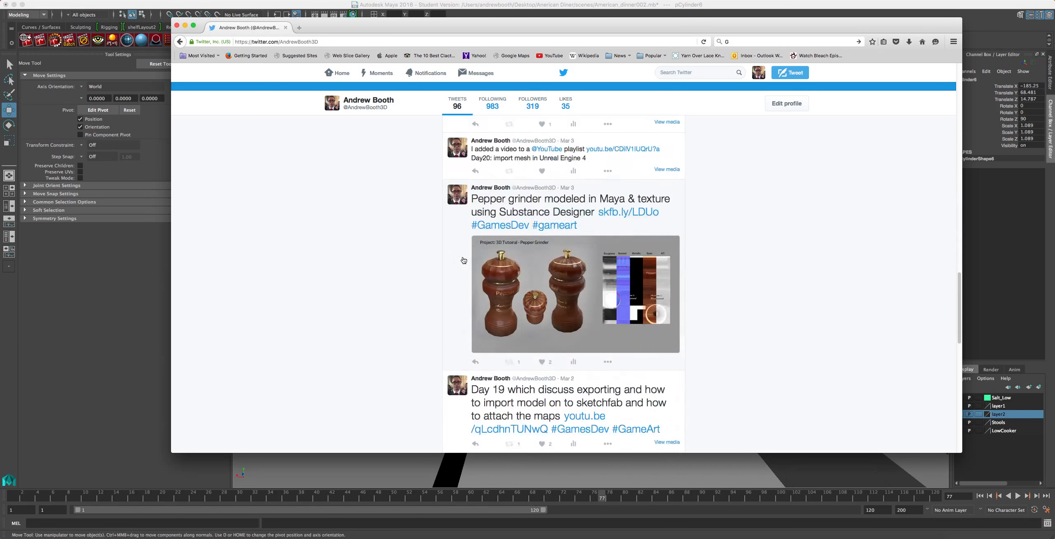
{"action": "scroll", "coordinate": [459, 258], "scroll_direction": "up", "scroll_amount": 8}
{"action": "scroll", "coordinate": [459, 258], "scroll_direction": "up", "scroll_amount": 6}
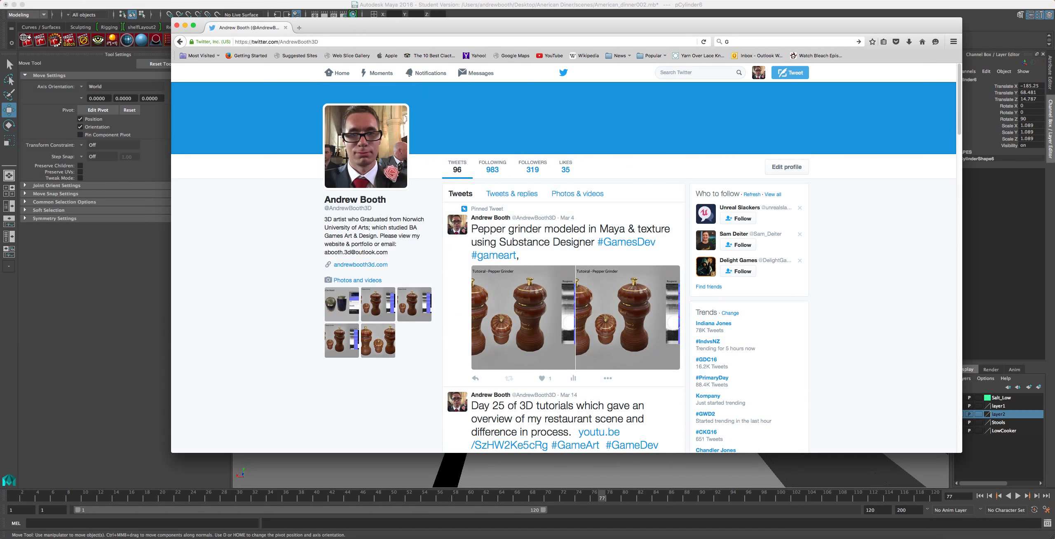
Step: Close the browser window to return to Maya, and select and frame the Salt02 grinder on the nearest booth table
{"action": "left_click", "coordinate": [176, 26]}
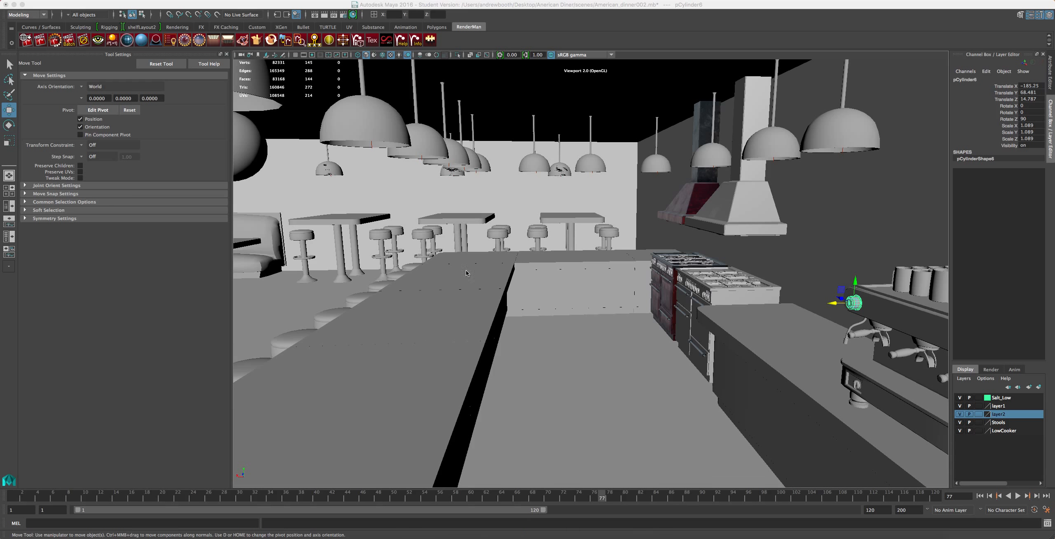
{"action": "mouse_move", "coordinate": [494, 271]}
{"action": "left_mouse_down", "text": "alt"}
{"action": "mouse_move", "coordinate": [474, 275]}
{"action": "mouse_move", "coordinate": [659, 268]}
{"action": "mouse_move", "coordinate": [468, 281]}
{"action": "mouse_move", "coordinate": [501, 283]}
{"action": "left_mouse_up", "text": "alt"}
{"action": "middle_click_drag", "start_coordinate": [501, 282], "coordinate": [656, 293], "text": "alt"}
{"action": "left_click_drag", "start_coordinate": [659, 289], "coordinate": [732, 308], "text": "alt"}
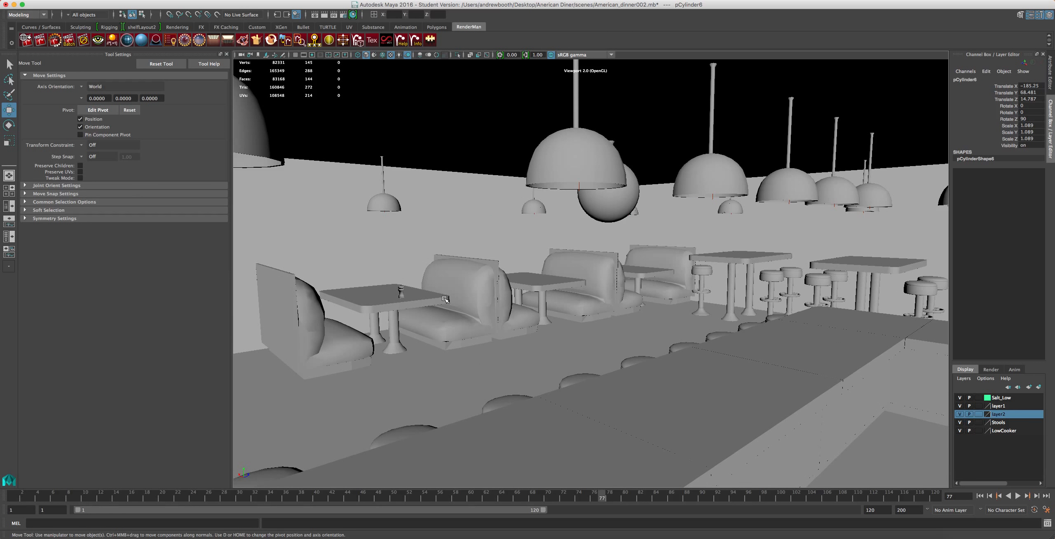
{"action": "left_click", "coordinate": [393, 294]}
{"action": "left_click", "coordinate": [402, 293]}
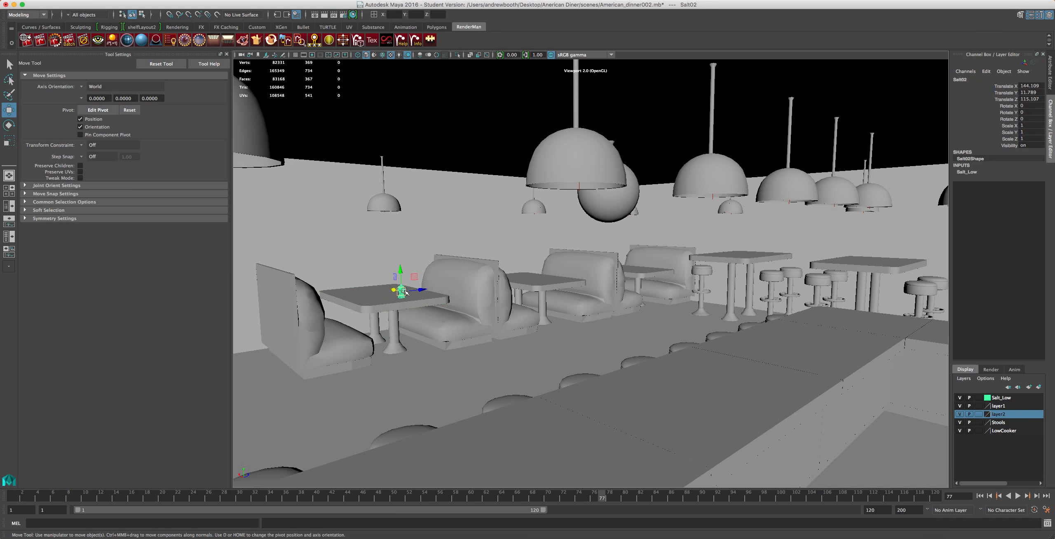
{"action": "key", "text": "f"}
Step: Examine the Salt02 grinder's pivot in pivot-editing mode and compare it with the pivot of the booth seat behind it
{"action": "key", "text": "d"}
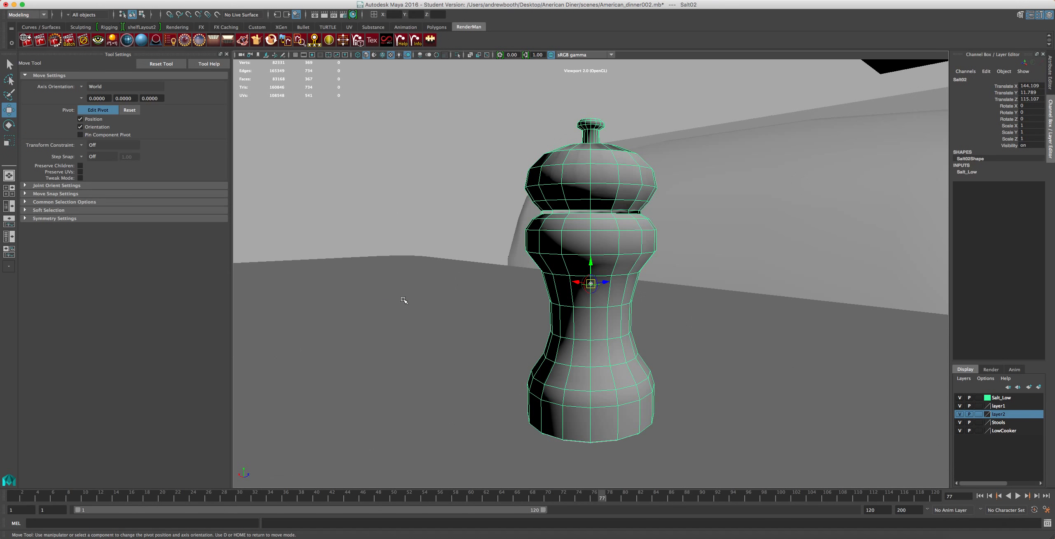
{"action": "scroll", "coordinate": [442, 313], "scroll_direction": "down", "scroll_amount": 5}
{"action": "scroll", "coordinate": [461, 321], "scroll_direction": "up", "scroll_amount": 5}
{"action": "scroll", "coordinate": [462, 317], "scroll_direction": "down", "scroll_amount": 5}
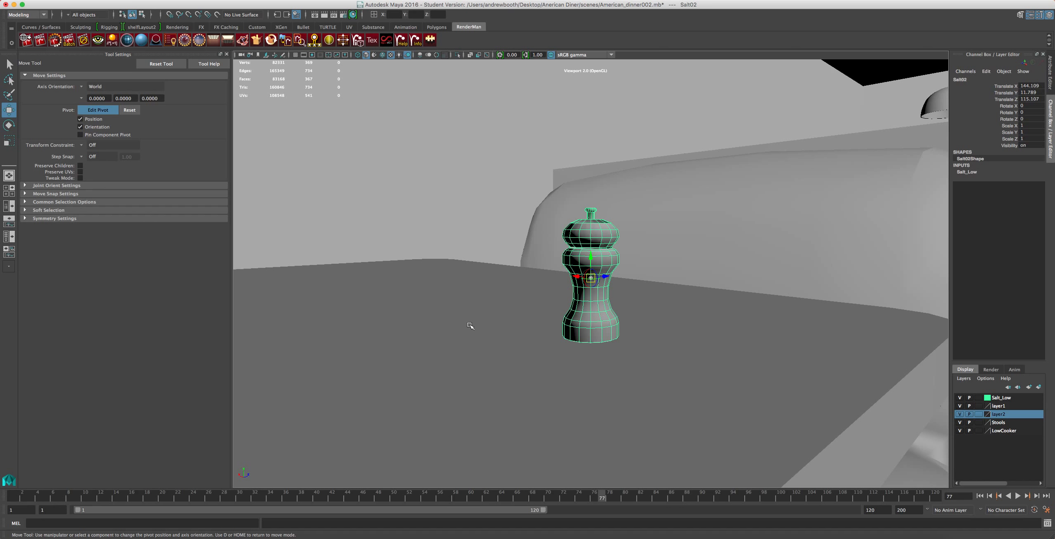
{"action": "left_click_drag", "start_coordinate": [536, 335], "coordinate": [372, 346], "text": "alt"}
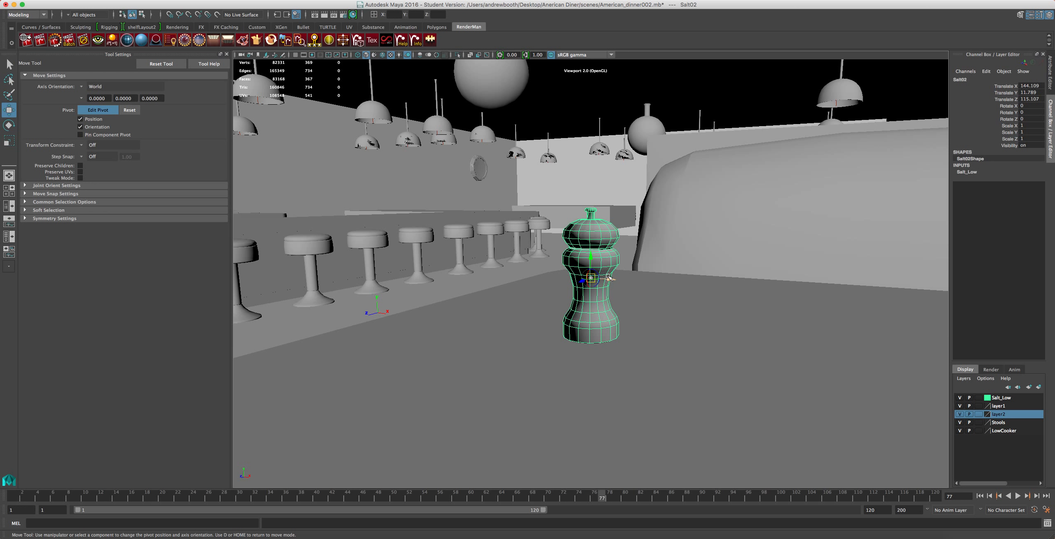
{"action": "left_click", "coordinate": [793, 176]}
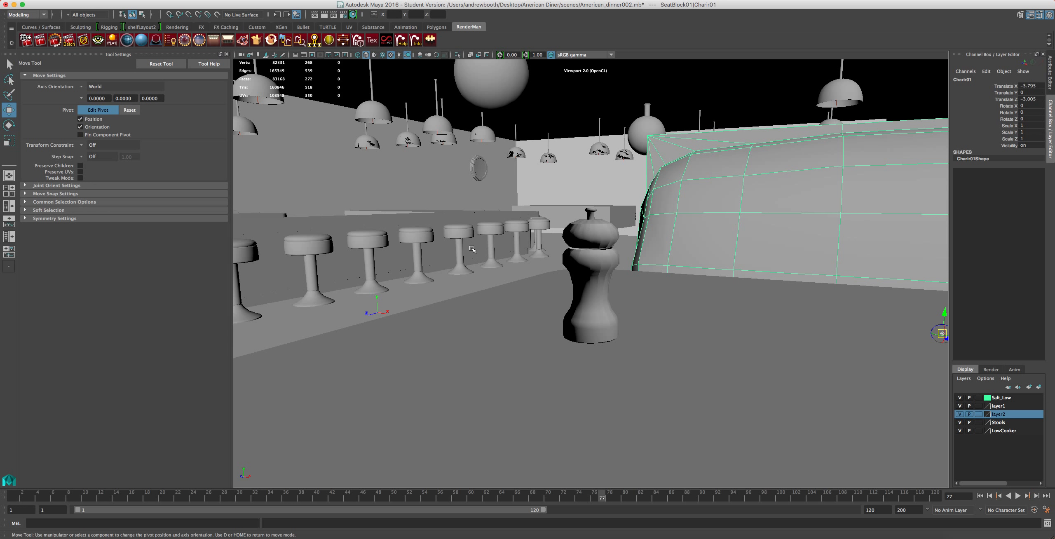
{"action": "left_click", "coordinate": [591, 243]}
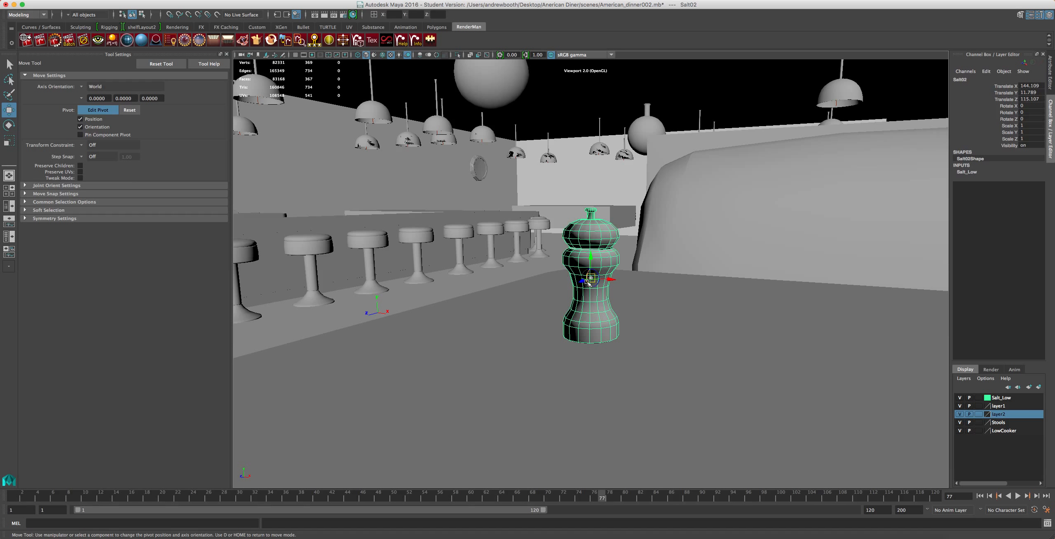
{"action": "scroll", "coordinate": [617, 297], "scroll_direction": "down", "scroll_amount": 5}
{"action": "scroll", "coordinate": [632, 299], "scroll_direction": "up", "scroll_amount": 7}
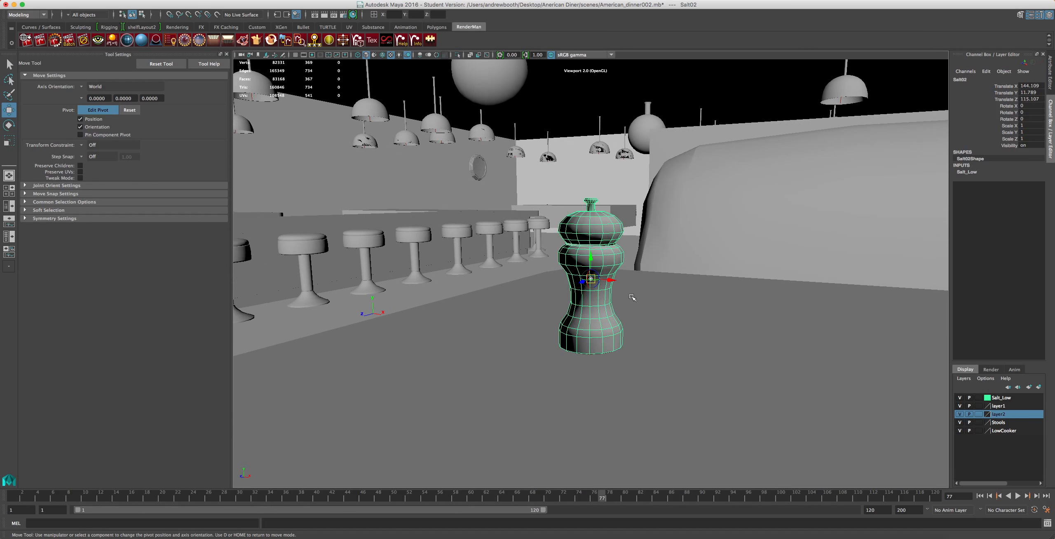
{"action": "left_click_drag", "start_coordinate": [559, 289], "coordinate": [573, 320], "text": "alt"}
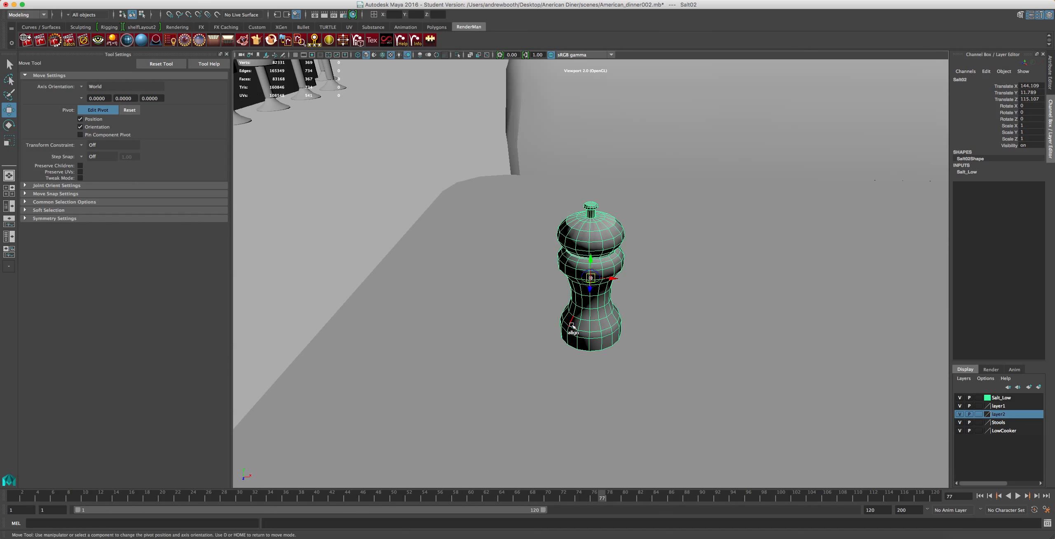
Step: Try moving the Salt02 grinder along the X axis off the booth table, to Translate X 251.017, and inspect it there
{"action": "scroll", "coordinate": [572, 310], "scroll_direction": "down", "scroll_amount": 5}
{"action": "middle_click_drag", "start_coordinate": [572, 310], "coordinate": [447, 279], "text": "alt"}
{"action": "scroll", "coordinate": [454, 278], "scroll_direction": "down", "scroll_amount": 5}
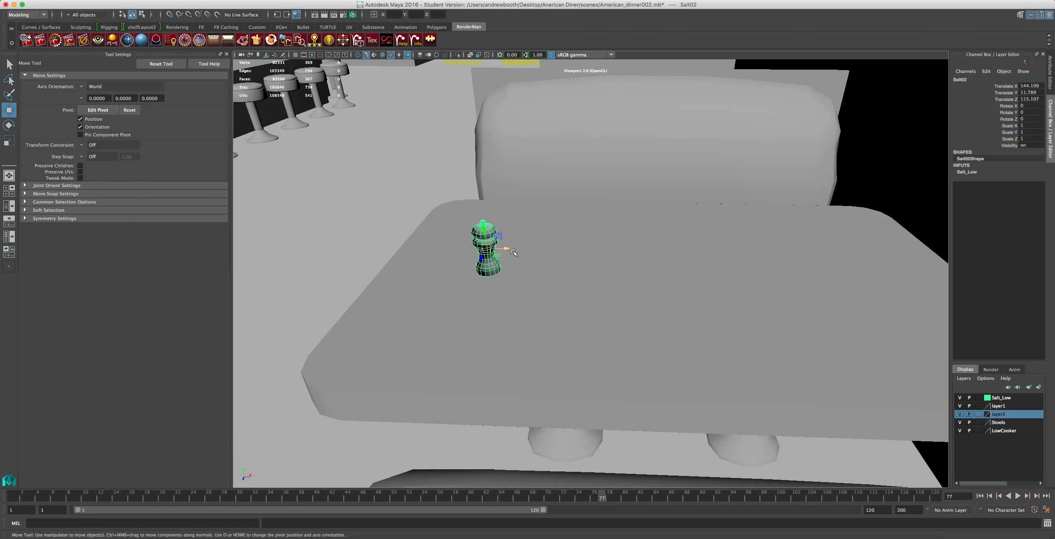
{"action": "scroll", "coordinate": [513, 252], "scroll_direction": "up", "scroll_amount": 5}
{"action": "scroll", "coordinate": [514, 253], "scroll_direction": "down", "scroll_amount": 5}
{"action": "middle_click_drag", "start_coordinate": [465, 251], "coordinate": [343, 197], "text": "alt"}
{"action": "left_click_drag", "start_coordinate": [343, 197], "coordinate": [1053, 122]}
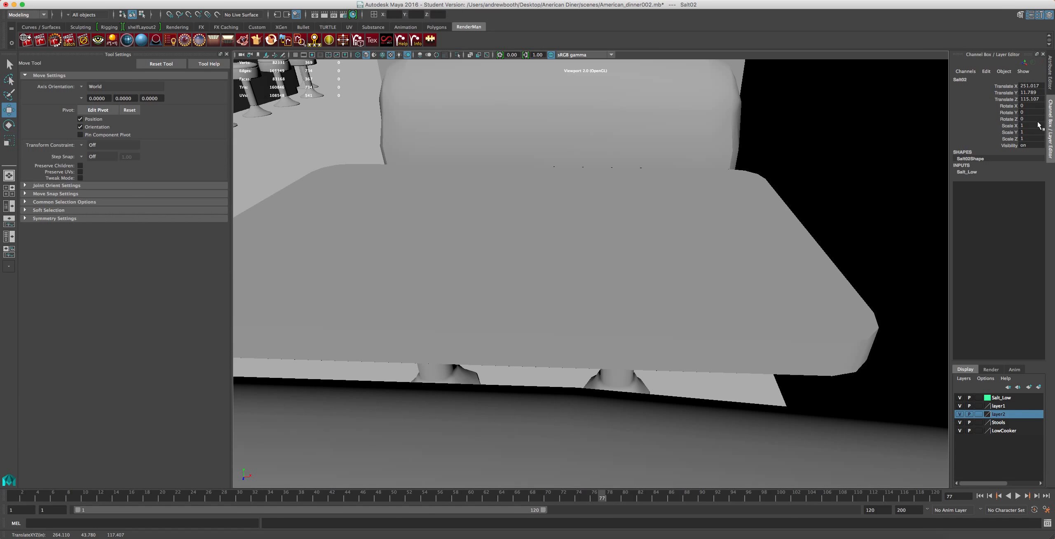
{"action": "key", "text": "f"}
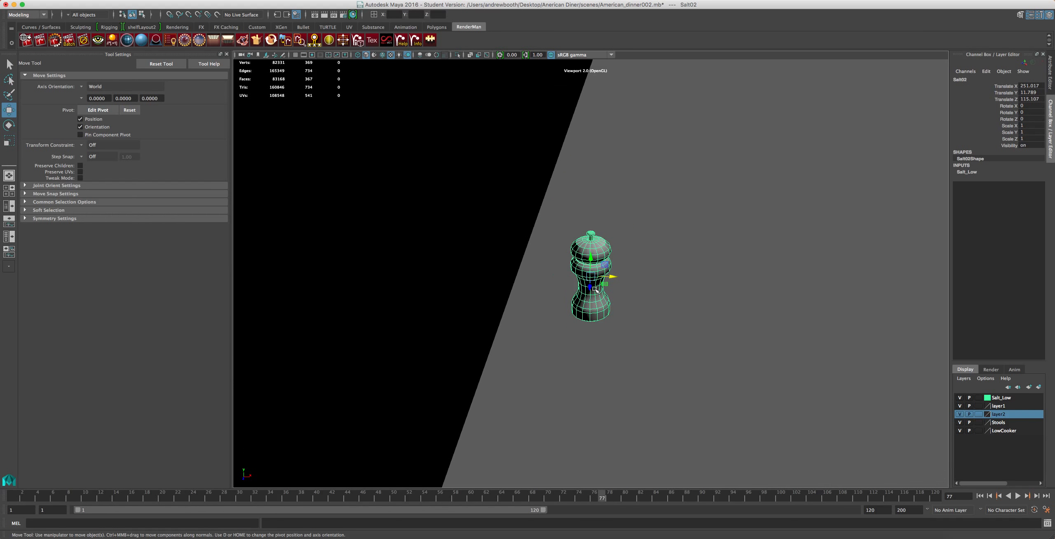
{"action": "left_click_drag", "start_coordinate": [595, 290], "coordinate": [589, 240], "text": "alt"}
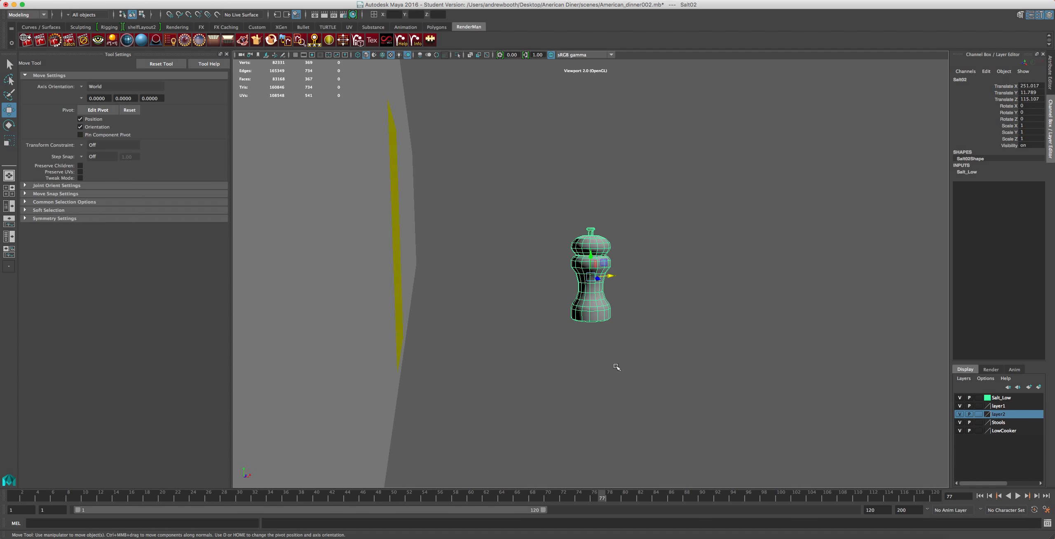
{"action": "scroll", "coordinate": [553, 328], "scroll_direction": "up", "scroll_amount": 3}
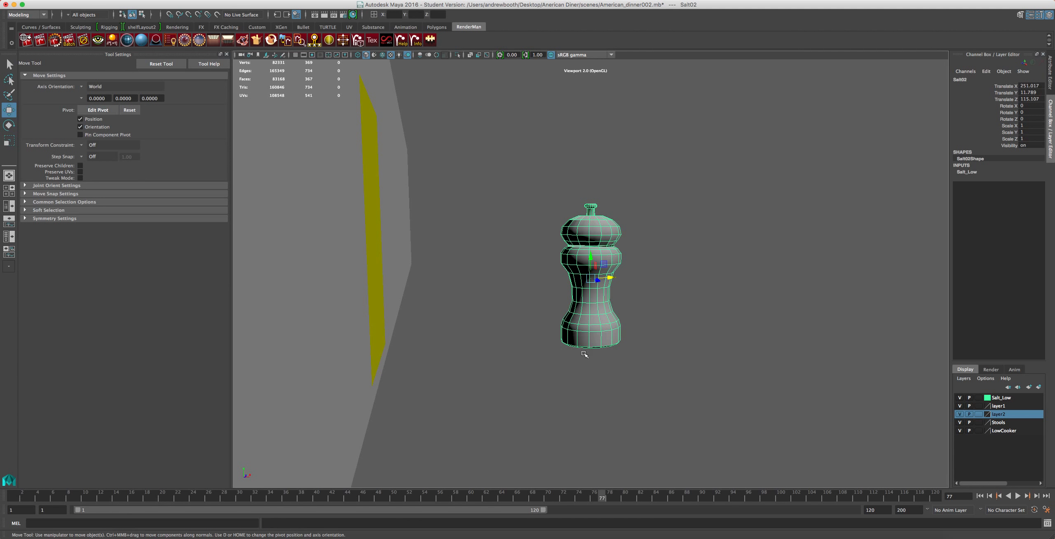
{"action": "mouse_move", "coordinate": [614, 355]}
{"action": "left_mouse_down", "text": "alt"}
{"action": "mouse_move", "coordinate": [633, 305]}
{"action": "mouse_move", "coordinate": [614, 338]}
{"action": "left_mouse_up", "text": "alt"}
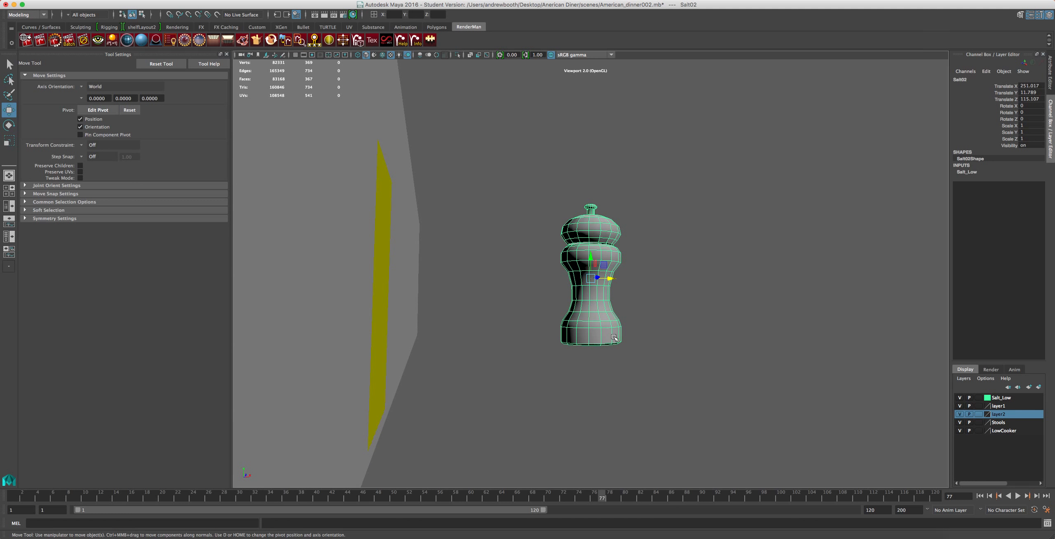
Step: Undo the grinder's last move and frame it again at the booth table
{"action": "key", "text": "super+z"}
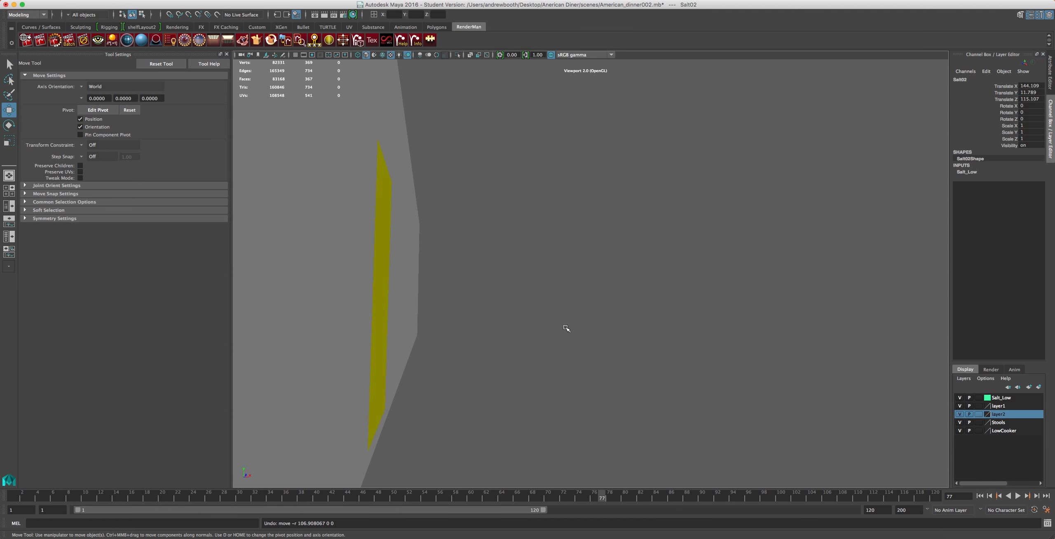
{"action": "key", "text": "f"}
{"action": "scroll", "coordinate": [551, 328], "scroll_direction": "down", "scroll_amount": 5}
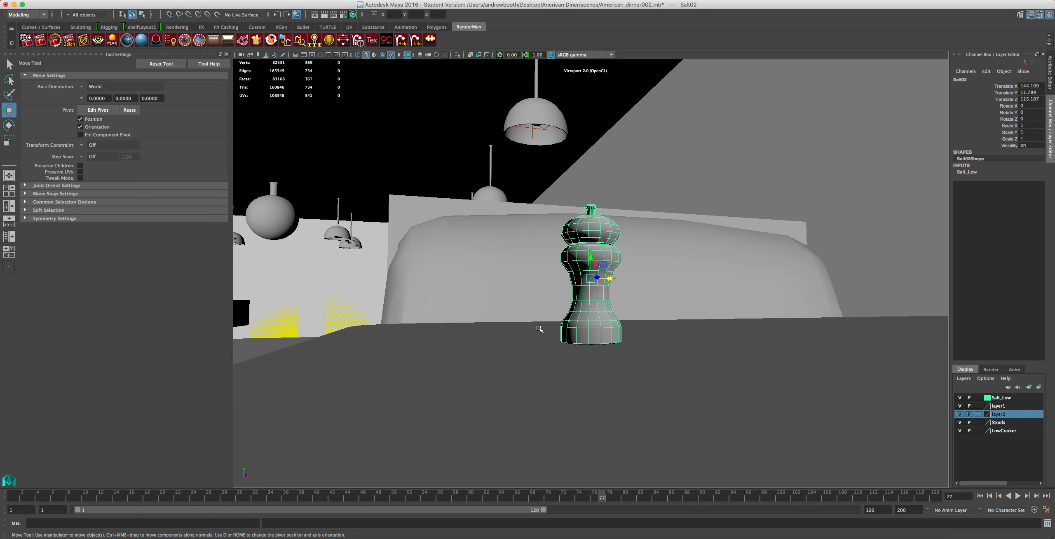
{"action": "left_click_drag", "start_coordinate": [544, 323], "coordinate": [597, 278], "text": "alt"}
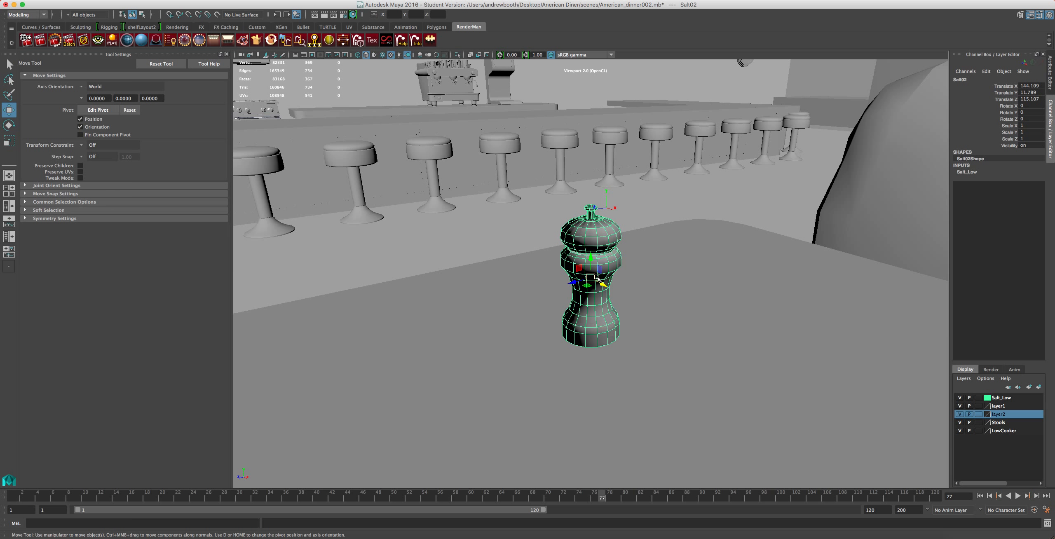
{"action": "middle_click_drag", "start_coordinate": [568, 233], "coordinate": [931, 497], "text": "alt"}
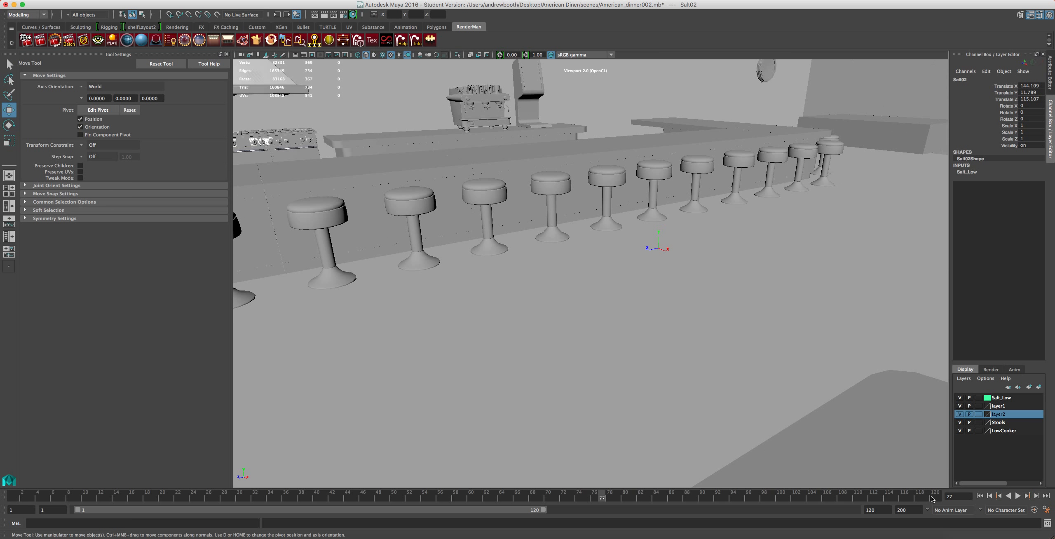
Step: Select and frame the coffee machine body on the diner counter, and view it along the counter beside the cookers
{"action": "left_click", "coordinate": [467, 116]}
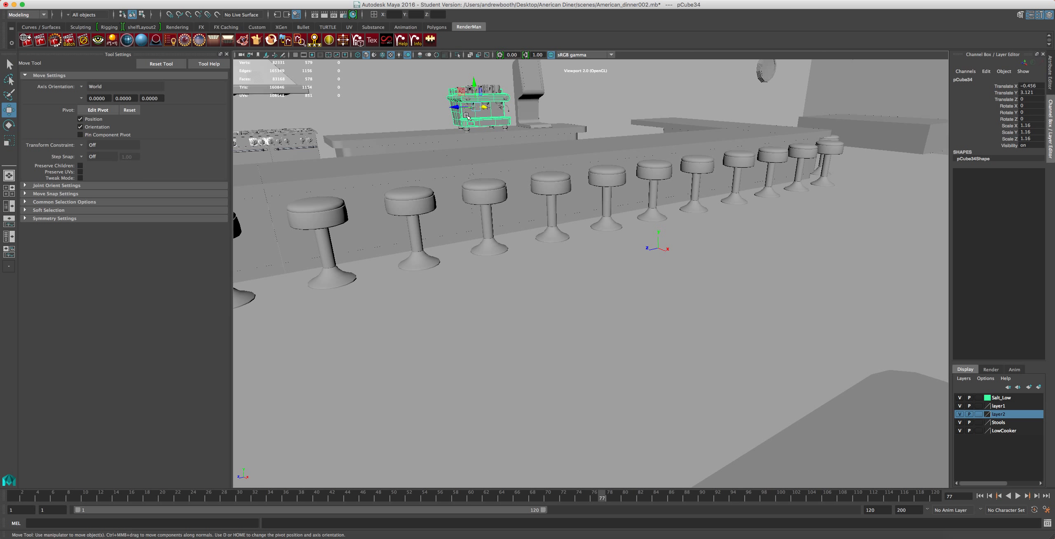
{"action": "key", "text": "f"}
{"action": "scroll", "coordinate": [453, 166], "scroll_direction": "down", "scroll_amount": 10}
{"action": "middle_click_drag", "start_coordinate": [464, 229], "coordinate": [713, 182], "text": "alt"}
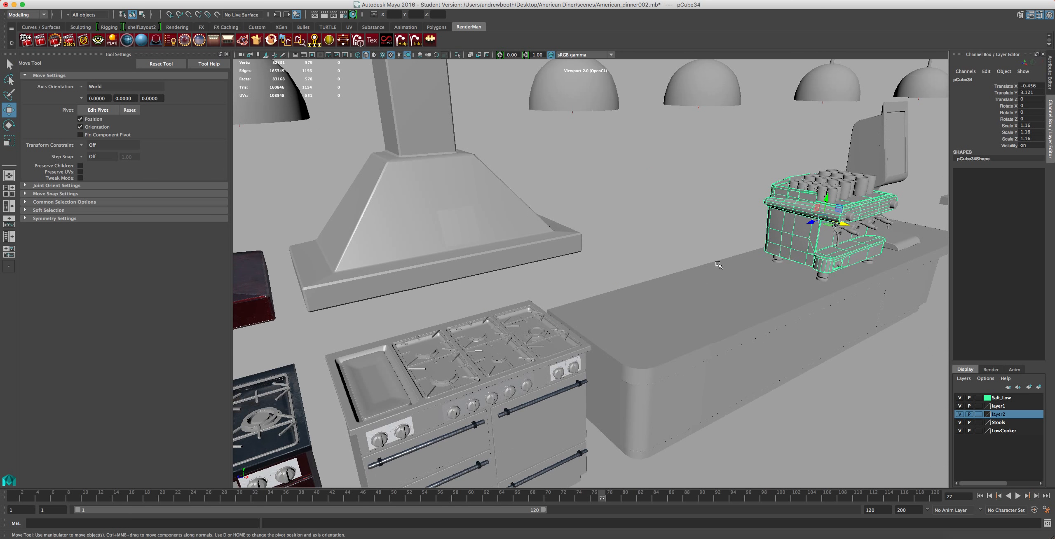
{"action": "left_click_drag", "start_coordinate": [718, 265], "coordinate": [672, 282], "text": "alt"}
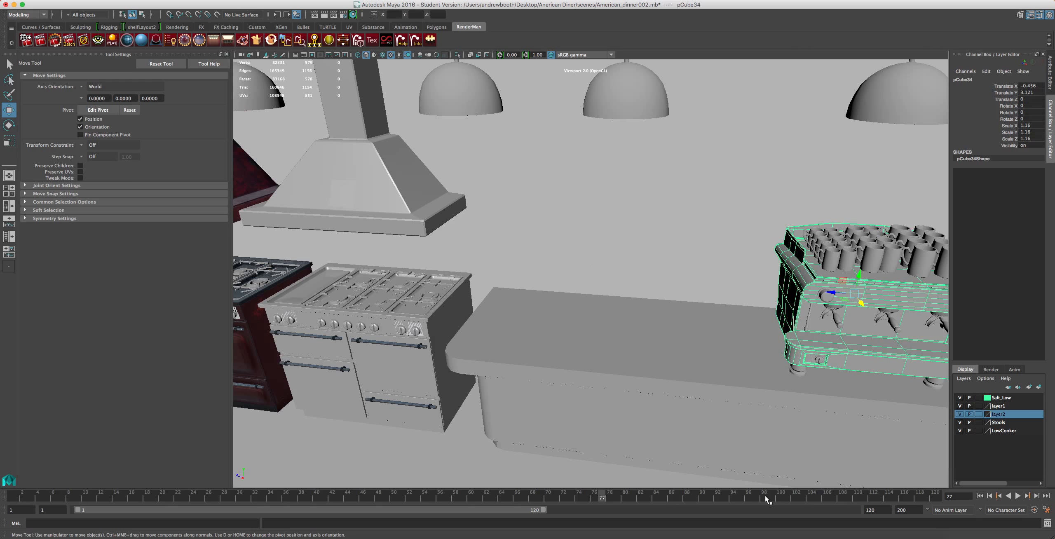
Step: Inspect the coffee machine's separate parts by selecting its foot, a cylindrical dispenser part and the round part at its front end
{"action": "mouse_move", "coordinate": [786, 537]}
{"action": "left_click", "coordinate": [849, 294]}
{"action": "left_click", "coordinate": [859, 302]}
{"action": "left_click", "coordinate": [796, 369]}
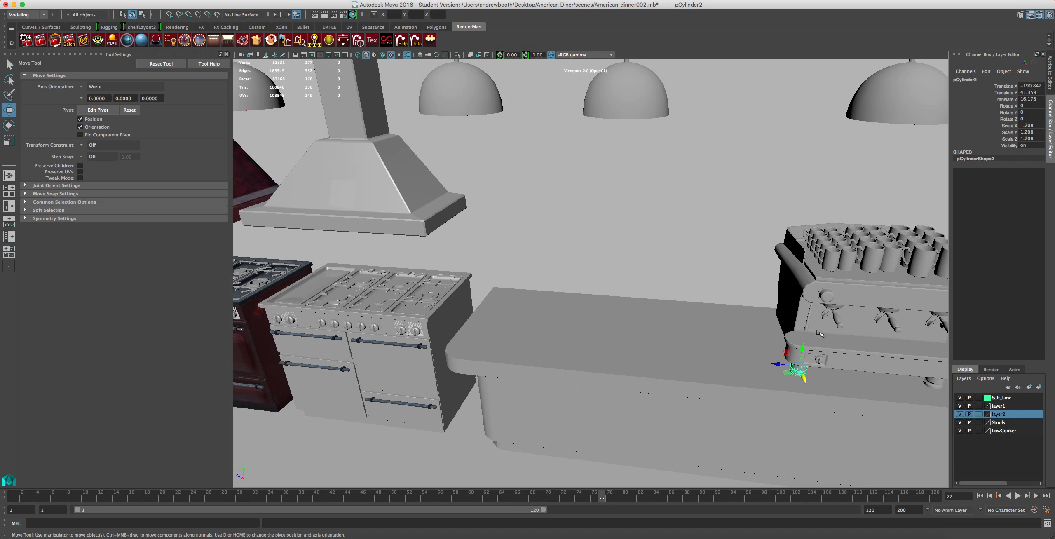
{"action": "left_click", "coordinate": [839, 320]}
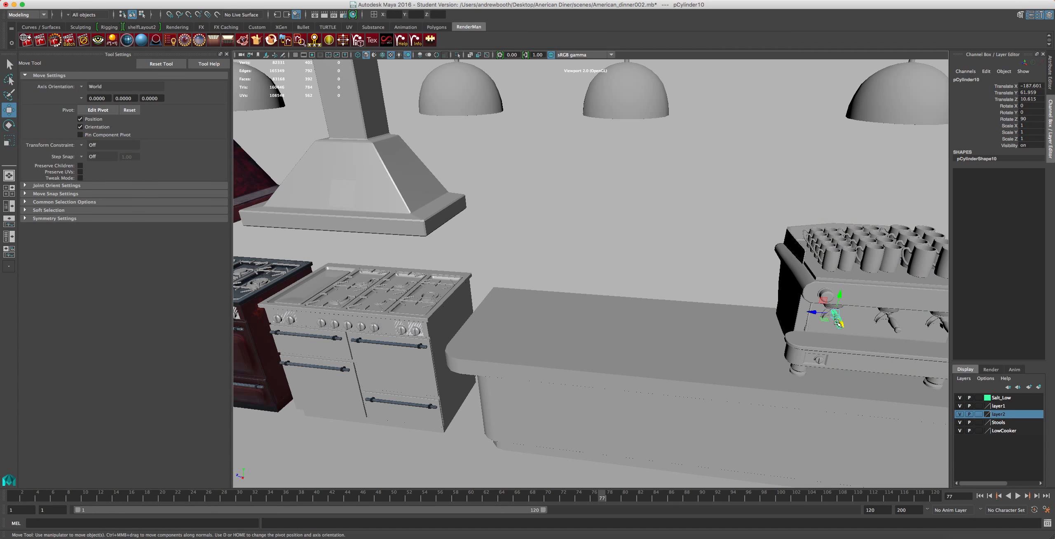
{"action": "left_click", "coordinate": [824, 294]}
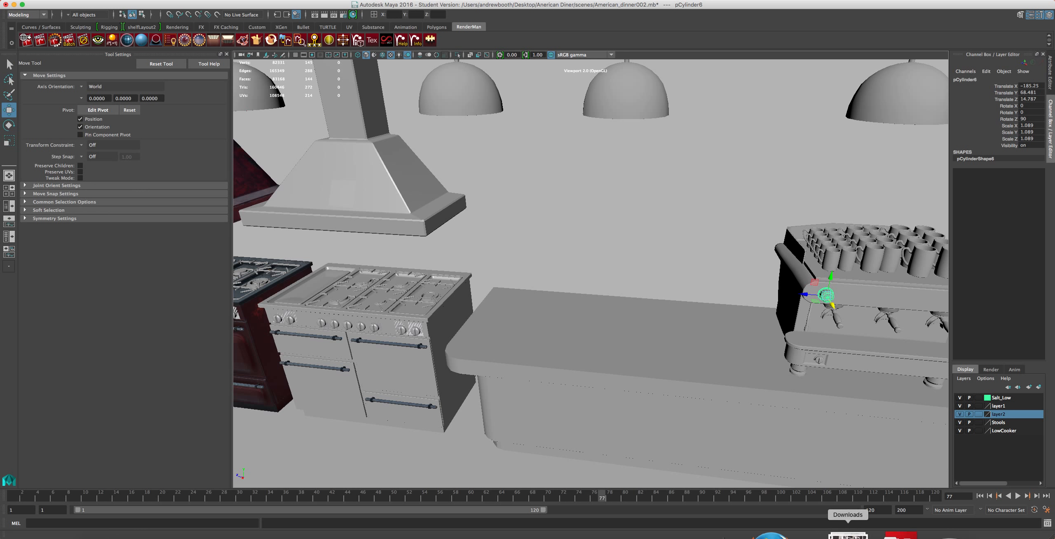
Step: Switch to Firefox, search the web for "food mixer" and show the image results
{"action": "left_click", "coordinate": [788, 536]}
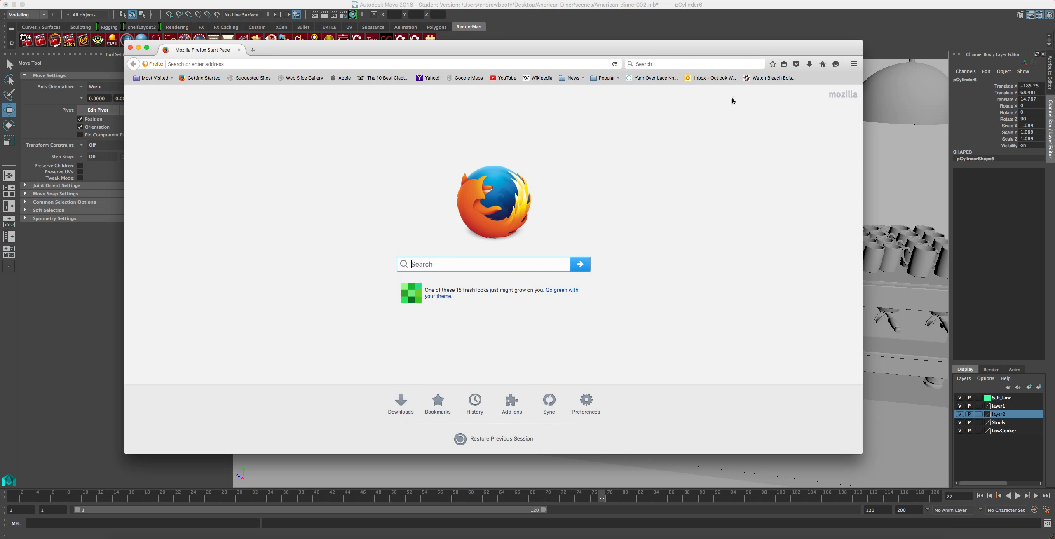
{"action": "left_click", "coordinate": [718, 65]}
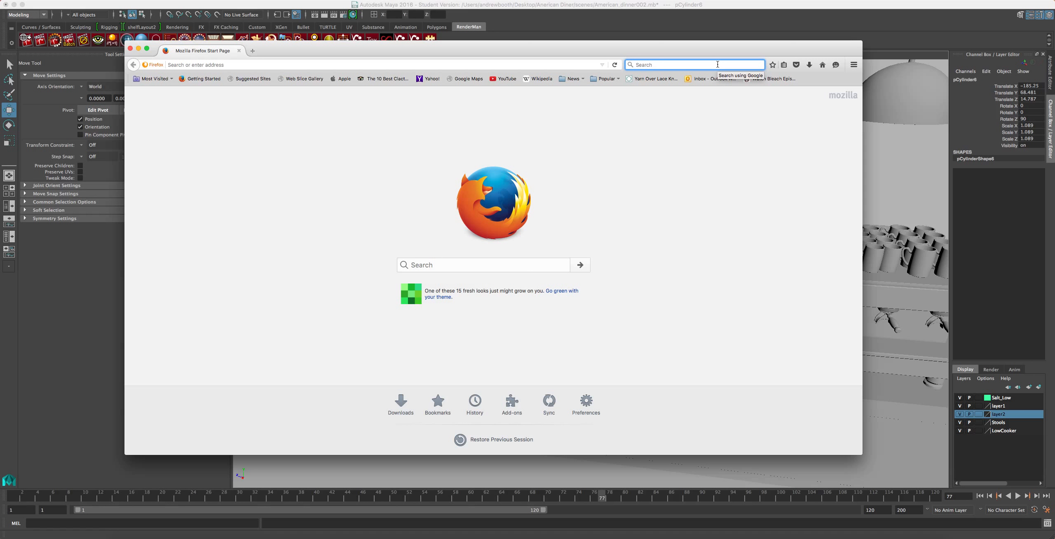
{"action": "type", "text": "ma"}
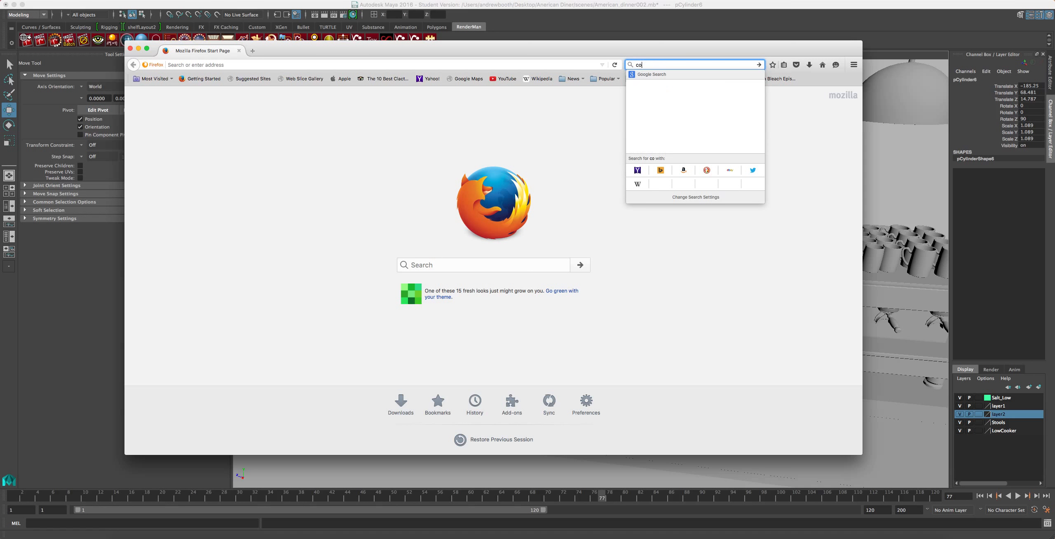
{"action": "key", "text": "BackSpace"}
{"action": "key", "text": "BackSpace"}
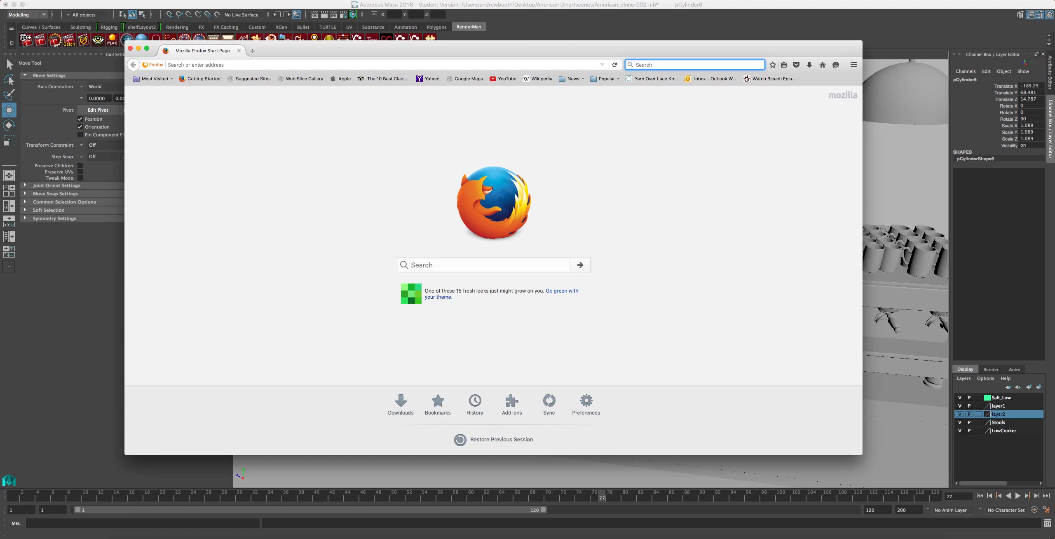
{"action": "type", "text": "food"}
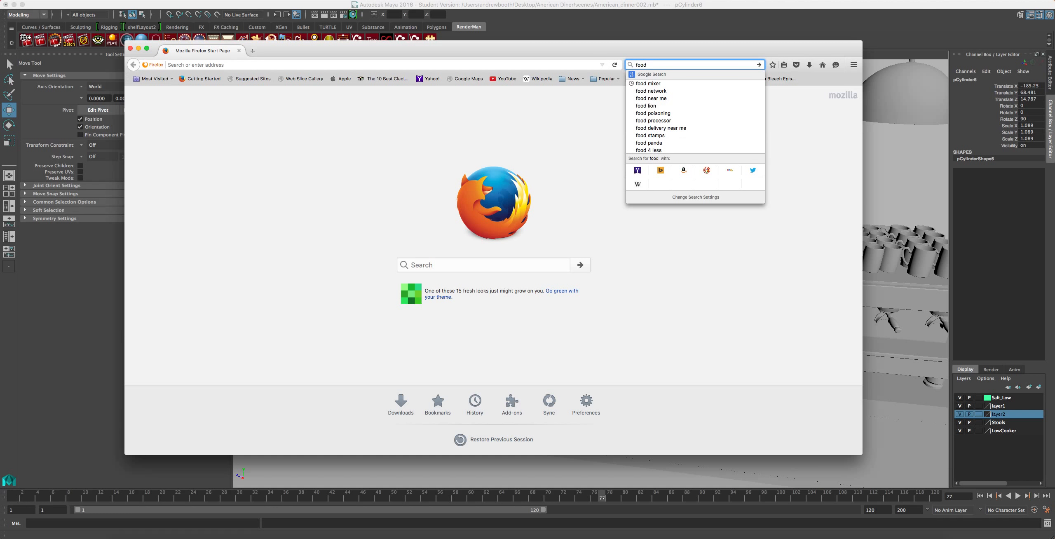
{"action": "key", "text": "Down"}
{"action": "key", "text": "Return"}
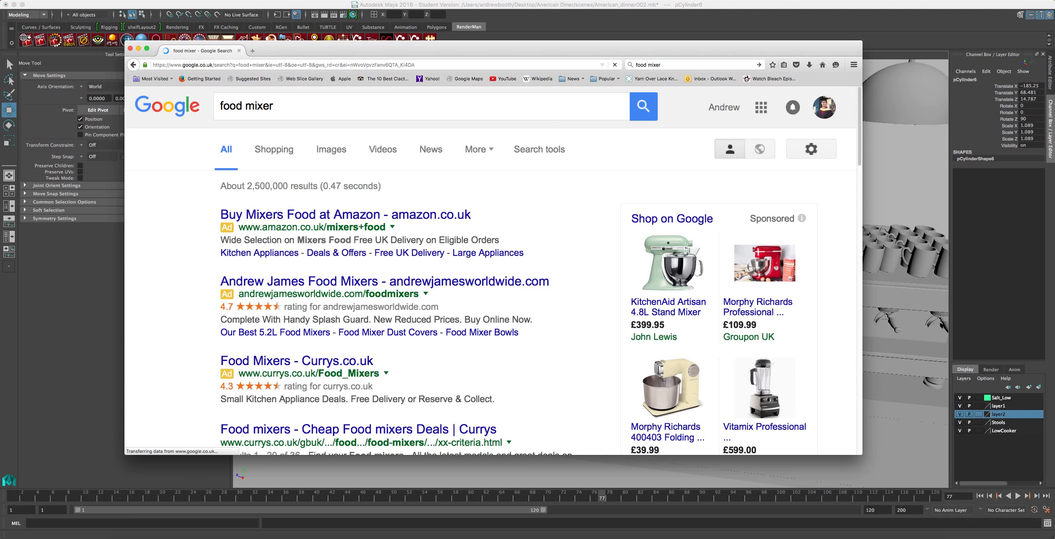
{"action": "left_click", "coordinate": [275, 150]}
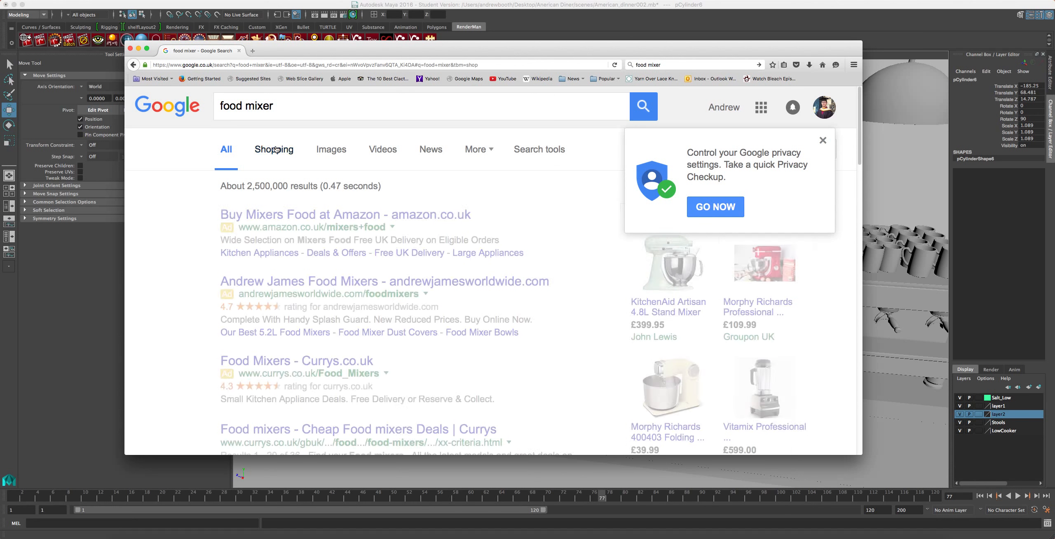
{"action": "left_click", "coordinate": [297, 151]}
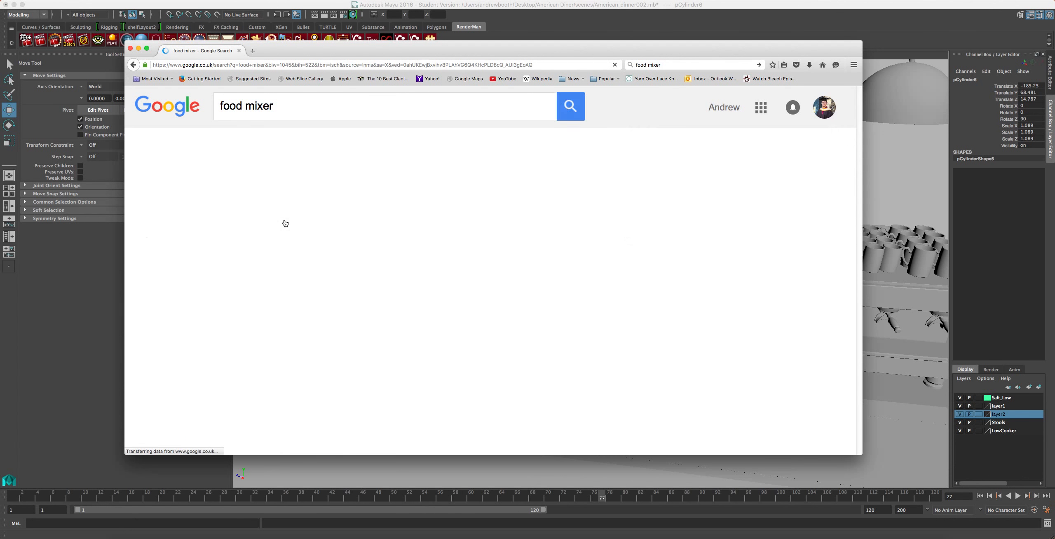
Step: Browse the food mixer images and open the preview of the red KitchenAid Artisan 4.8L mixer from kitchenmonger.co.uk
{"action": "scroll", "coordinate": [390, 276], "scroll_direction": "down", "scroll_amount": 5}
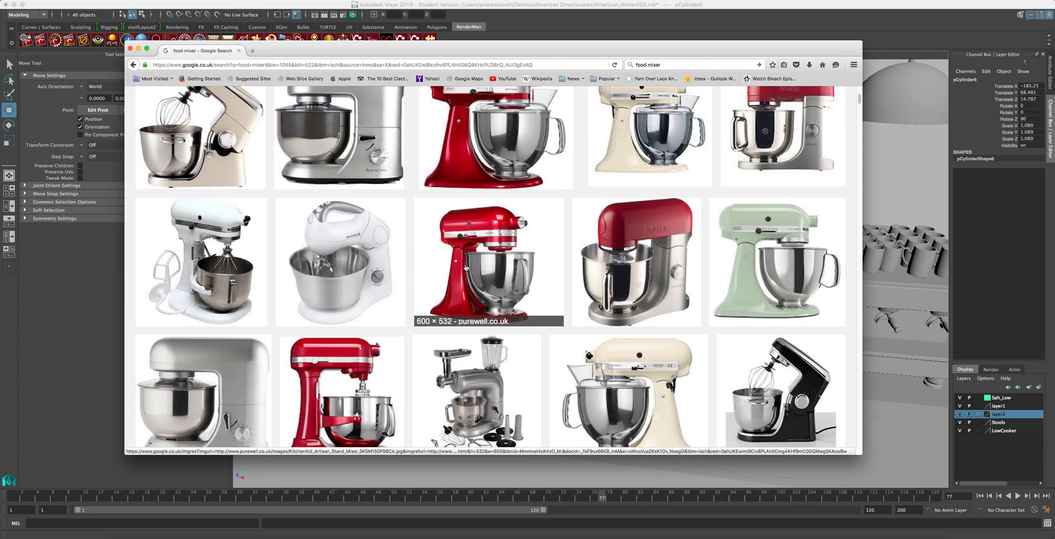
{"action": "scroll", "coordinate": [466, 268], "scroll_direction": "up", "scroll_amount": 3}
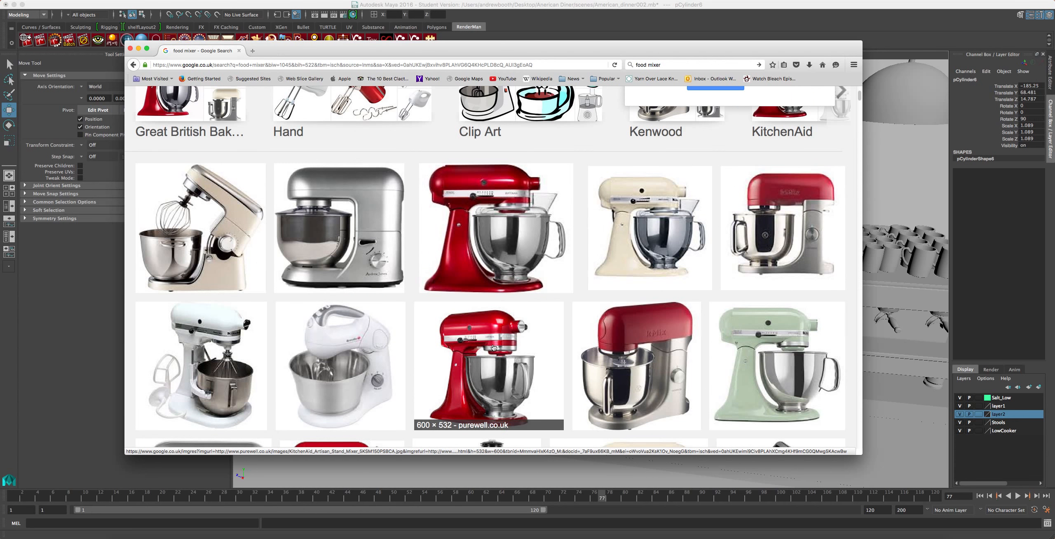
{"action": "scroll", "coordinate": [480, 217], "scroll_direction": "up", "scroll_amount": 3}
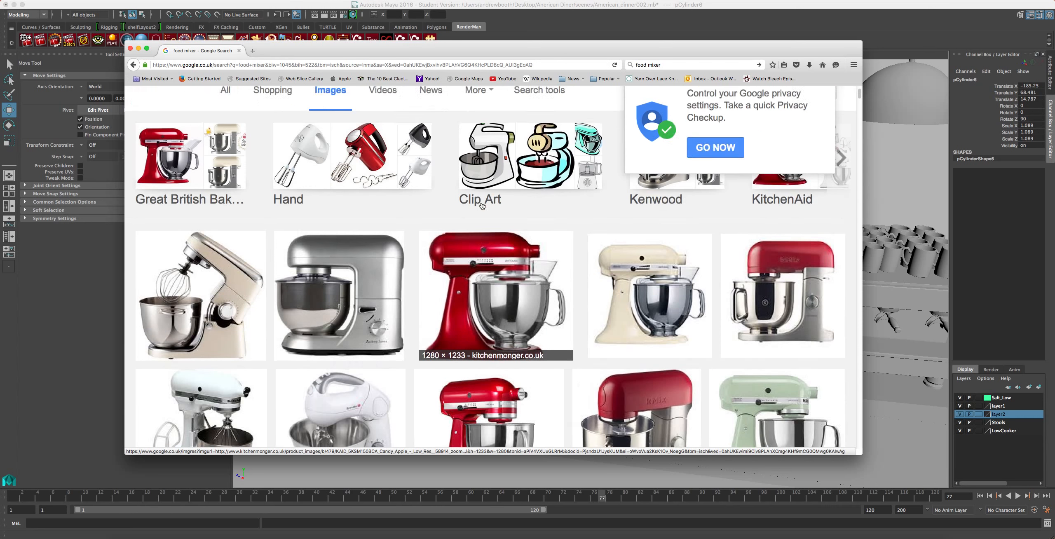
{"action": "scroll", "coordinate": [480, 217], "scroll_direction": "down", "scroll_amount": 6}
{"action": "scroll", "coordinate": [479, 217], "scroll_direction": "up", "scroll_amount": 1}
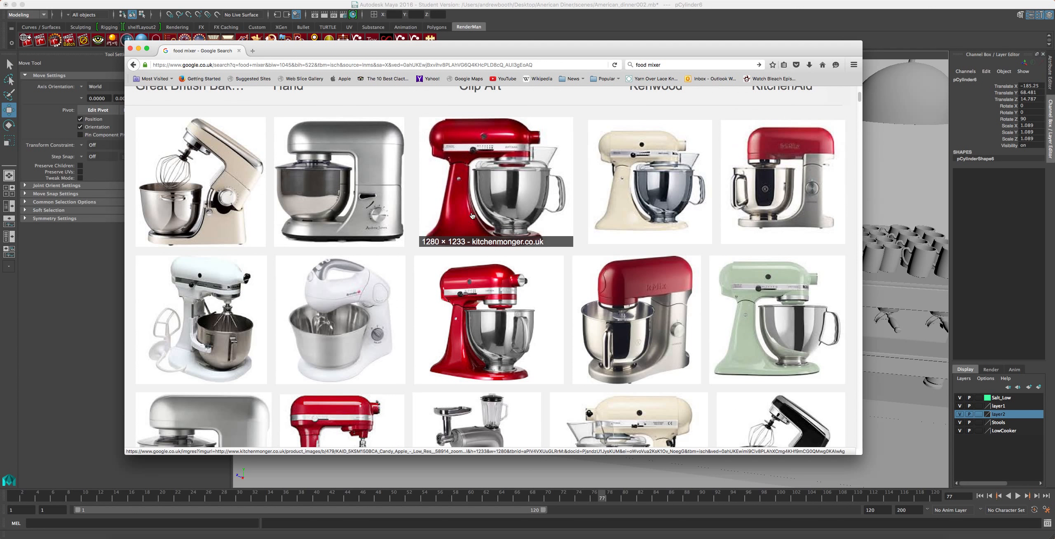
{"action": "left_click", "coordinate": [484, 188]}
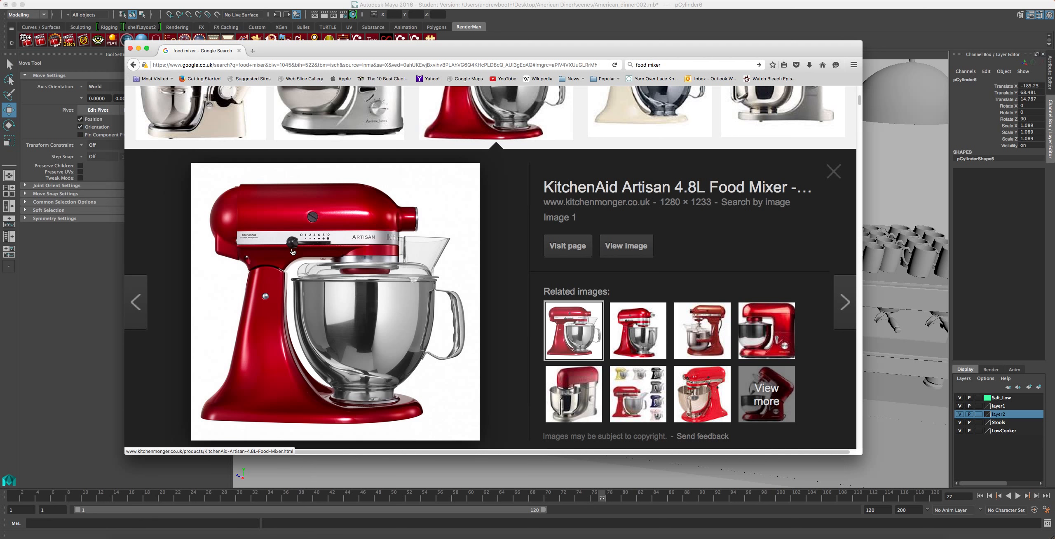
Step: Reposition the browser window over Maya and view the related Kenwood kMix and Andrew James mixer images
{"action": "left_click_drag", "start_coordinate": [354, 49], "coordinate": [288, 10]}
{"action": "left_click", "coordinate": [572, 303]}
{"action": "left_click", "coordinate": [572, 366]}
{"action": "left_click", "coordinate": [510, 363]}
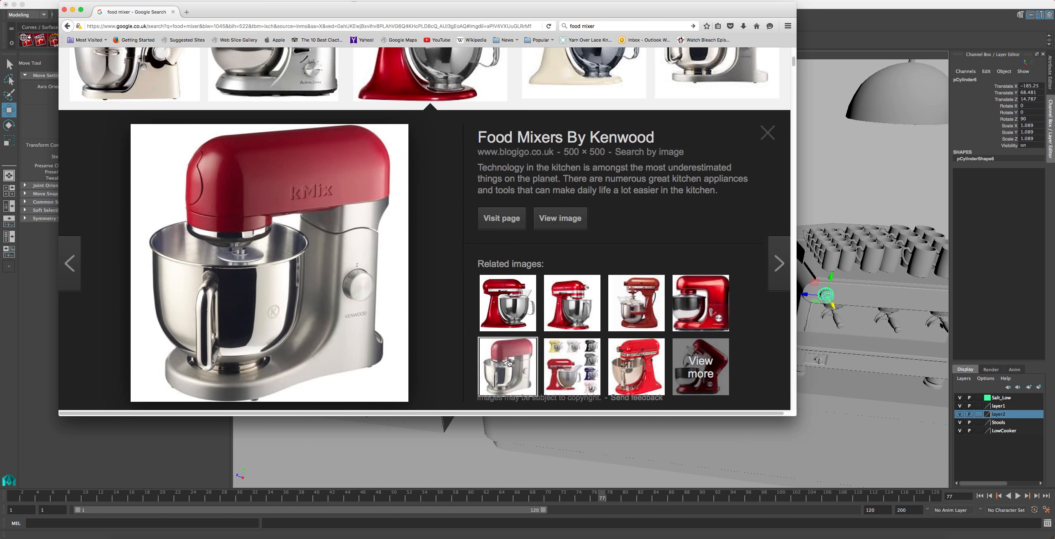
{"action": "left_click", "coordinate": [717, 305]}
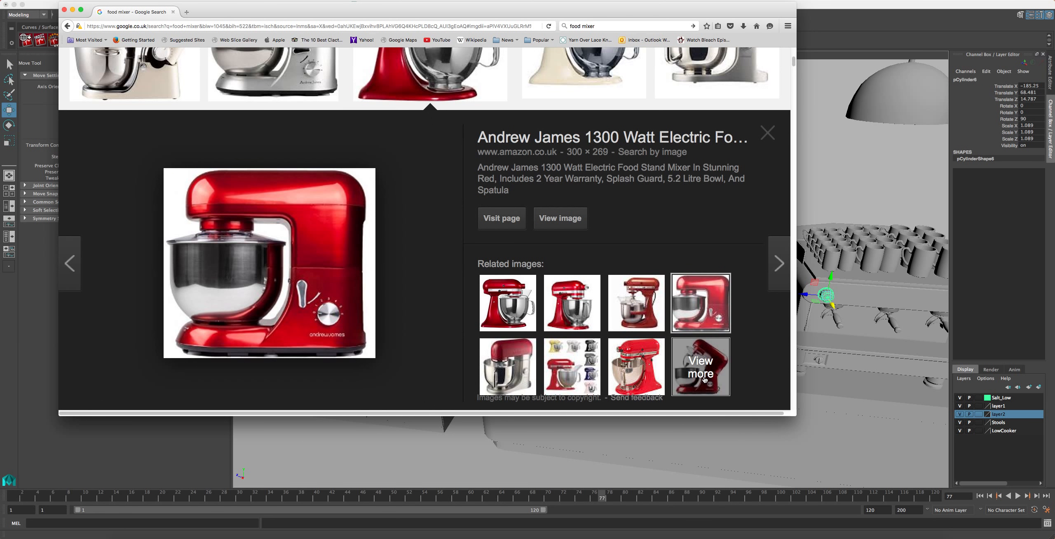
{"action": "left_click_drag", "start_coordinate": [705, 380], "coordinate": [710, 381]}
Step: Reopen the KitchenAid Artisan 4.8L preview and compare its shape with the related KitchenAid Artisan stand mixer from purewell.co.uk
{"action": "scroll", "coordinate": [583, 227], "scroll_direction": "up", "scroll_amount": 5}
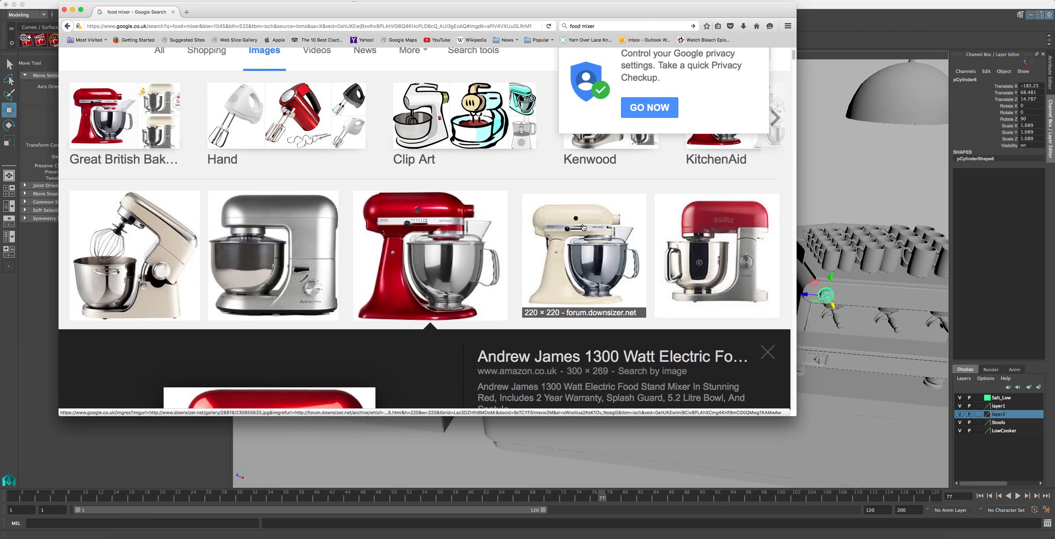
{"action": "left_click", "coordinate": [455, 257]}
{"action": "left_click", "coordinate": [455, 251]}
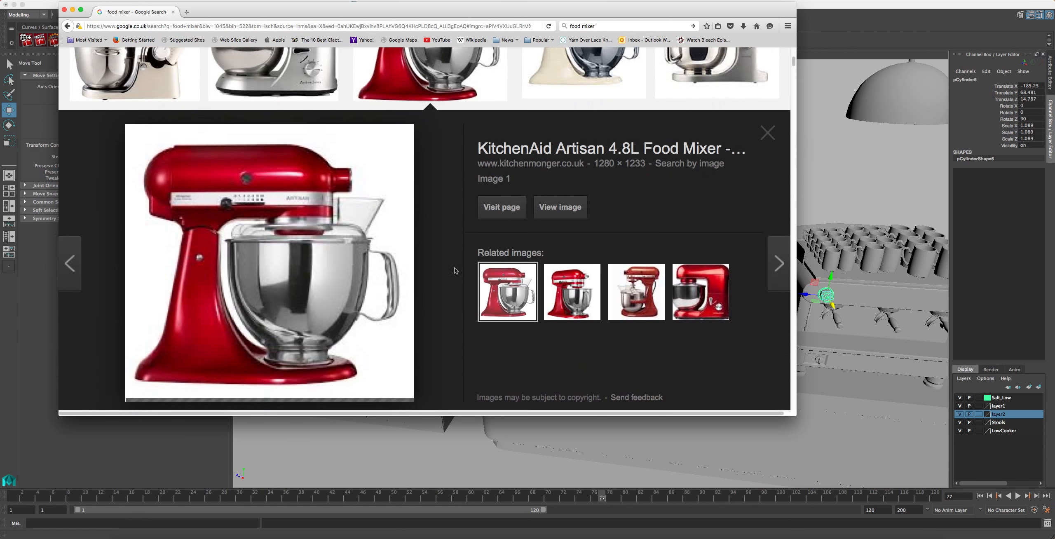
{"action": "left_click", "coordinate": [594, 283]}
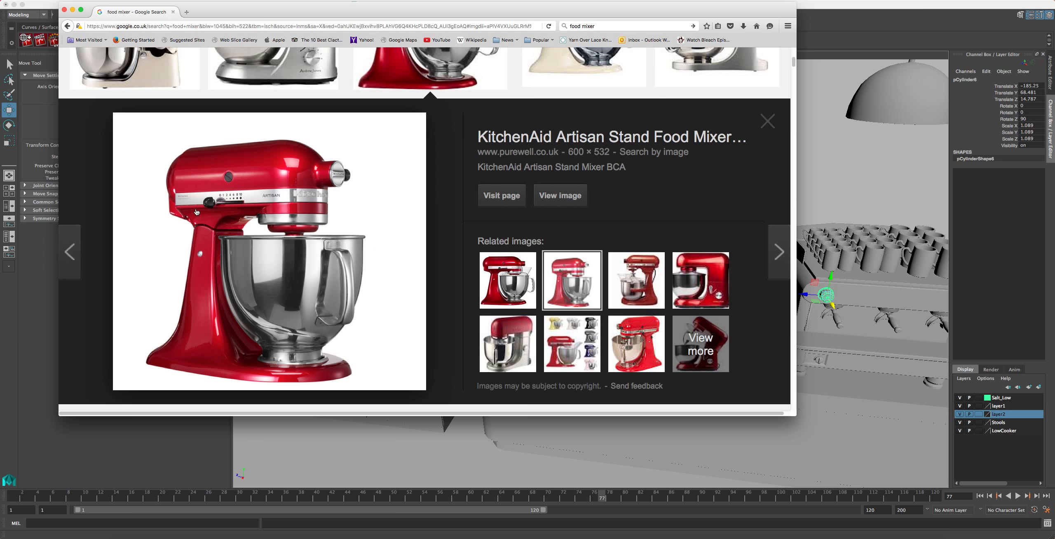
{"action": "left_click", "coordinate": [505, 282]}
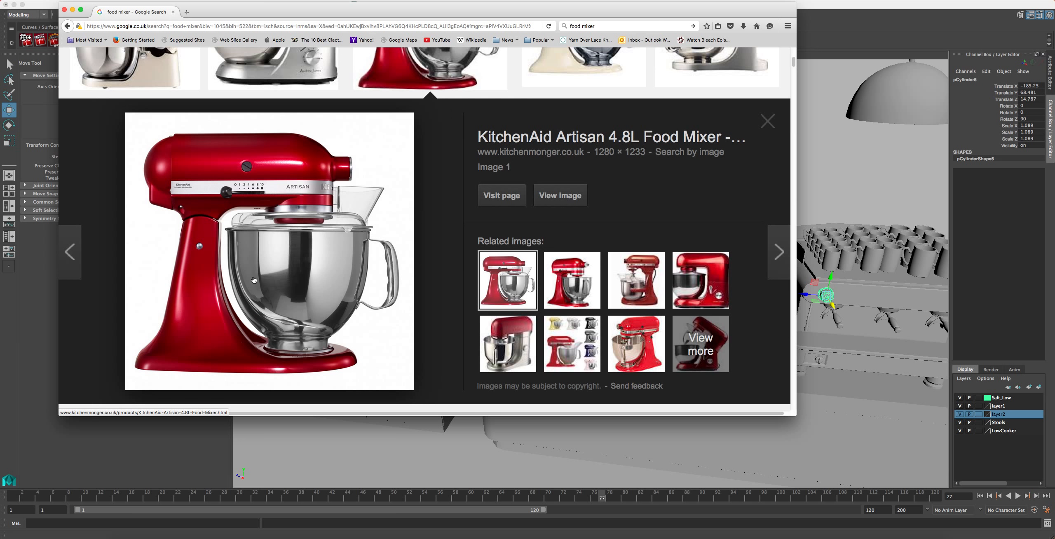
{"action": "left_click", "coordinate": [571, 284]}
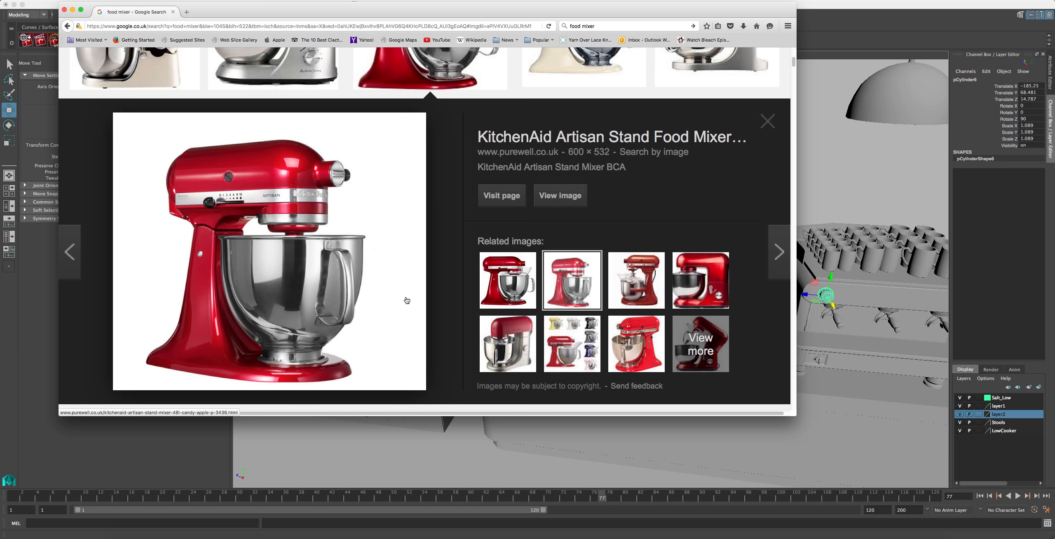
{"action": "left_click", "coordinate": [507, 281]}
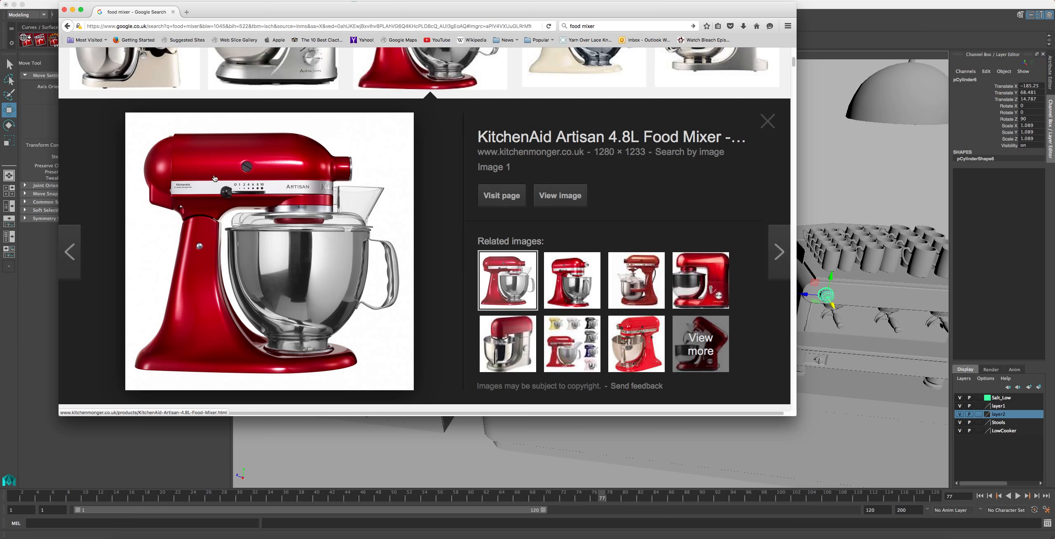
Step: Switch to the blank Photoshop canvas and shrink the brush to a small size for line sketching
{"action": "mouse_move", "coordinate": [476, 538]}
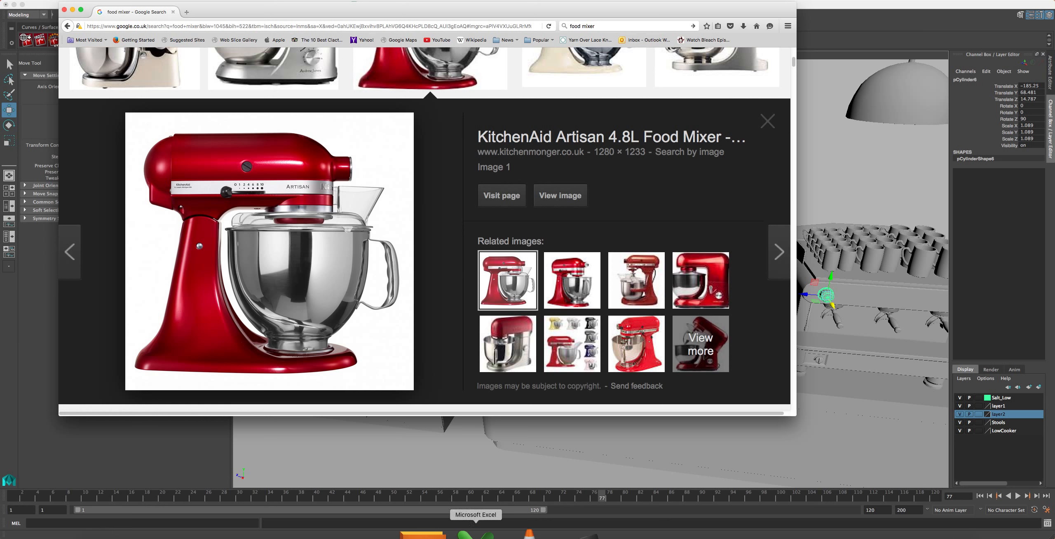
{"action": "left_click", "coordinate": [328, 536]}
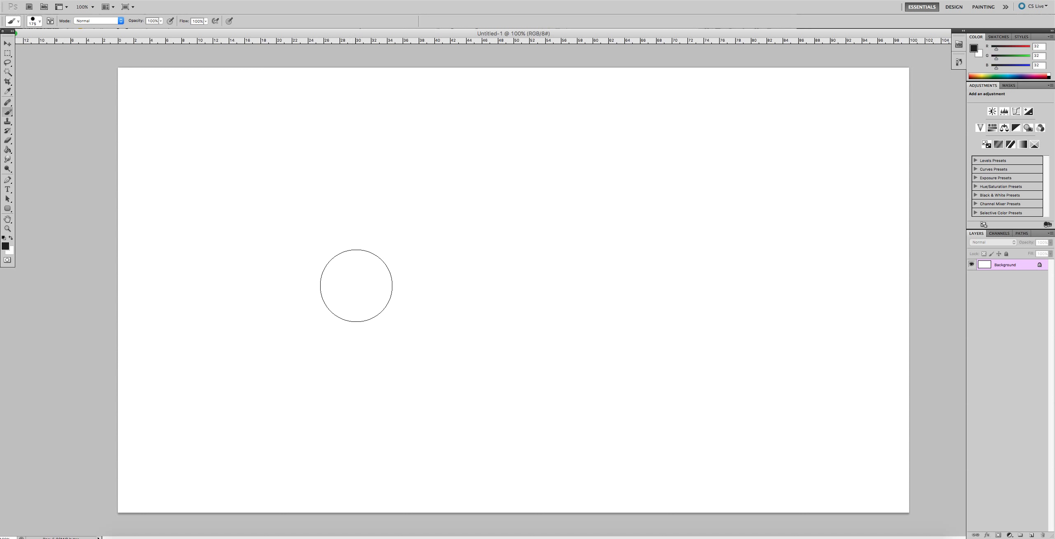
{"action": "key", "text": "bracketleft"}
{"action": "key", "text": "bracketleft"}
{"action": "key", "text": "bracketleft"}
{"action": "key", "text": "bracketleft"}
{"action": "key", "text": "bracketleft"}
{"action": "key", "text": "bracketleft"}
{"action": "key", "text": "bracketleft"}
{"action": "key", "text": "bracketleft"}
{"action": "key", "text": "bracketleft"}
{"action": "key", "text": "bracketleft"}
{"action": "key", "text": "bracketleft"}
{"action": "key", "text": "bracketleft"}
{"action": "key", "text": "bracketleft"}
{"action": "key", "text": "bracketleft"}
{"action": "key", "text": "bracketleft"}
{"action": "key", "text": "bracketleft"}
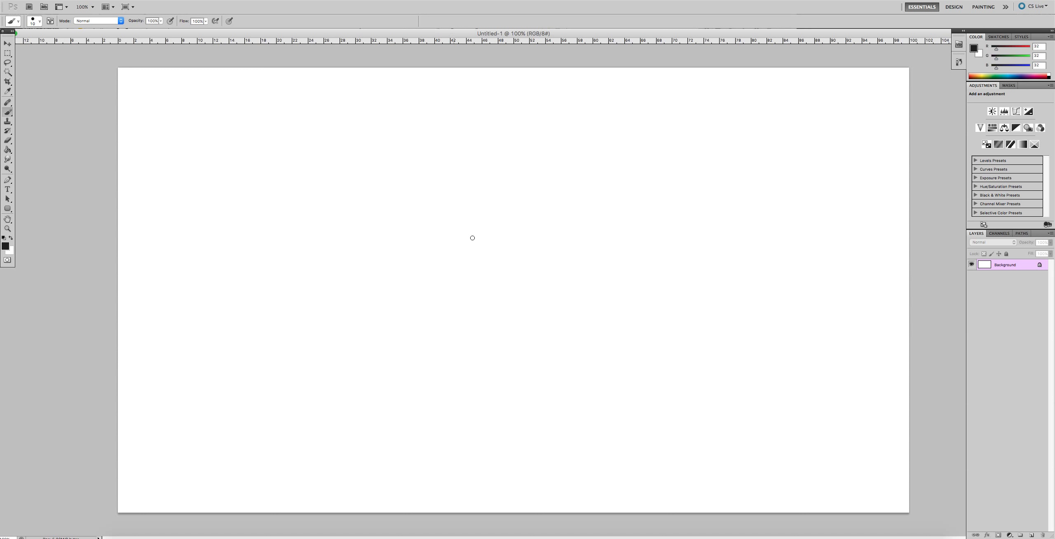
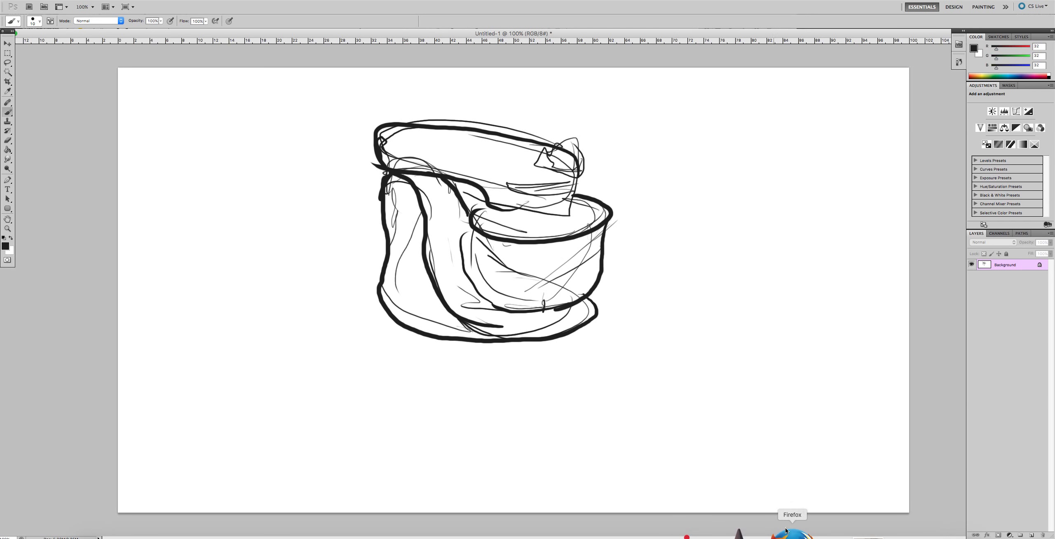
Step: Place the browser's KitchenAid photo beside the Photoshop mixer sketch, and add a stroke along the front edge of the sketch's base
{"action": "left_click", "coordinate": [794, 534]}
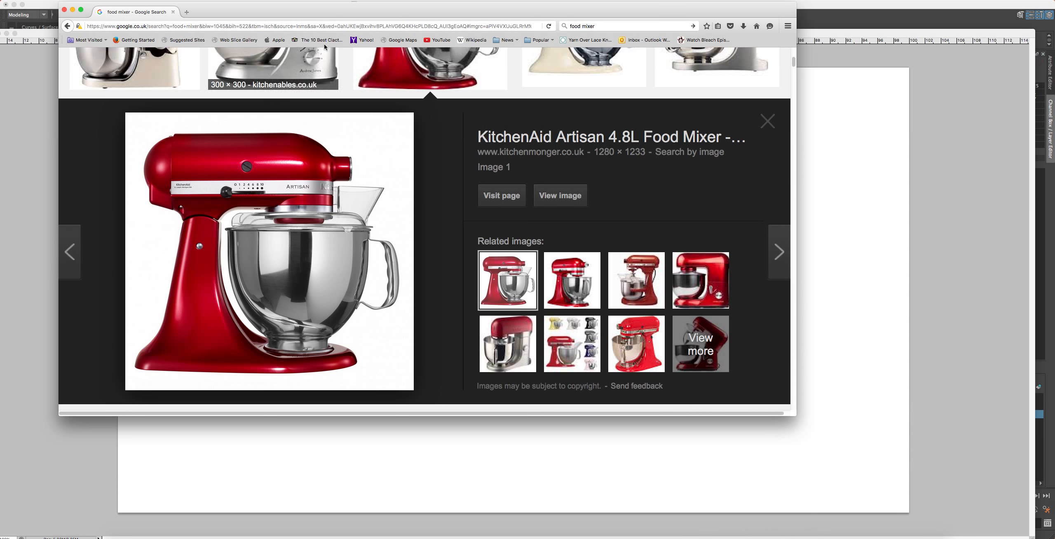
{"action": "mouse_move", "coordinate": [341, 12]}
{"action": "left_mouse_down"}
{"action": "mouse_move", "coordinate": [577, 57]}
{"action": "mouse_move", "coordinate": [861, 50]}
{"action": "left_mouse_up"}
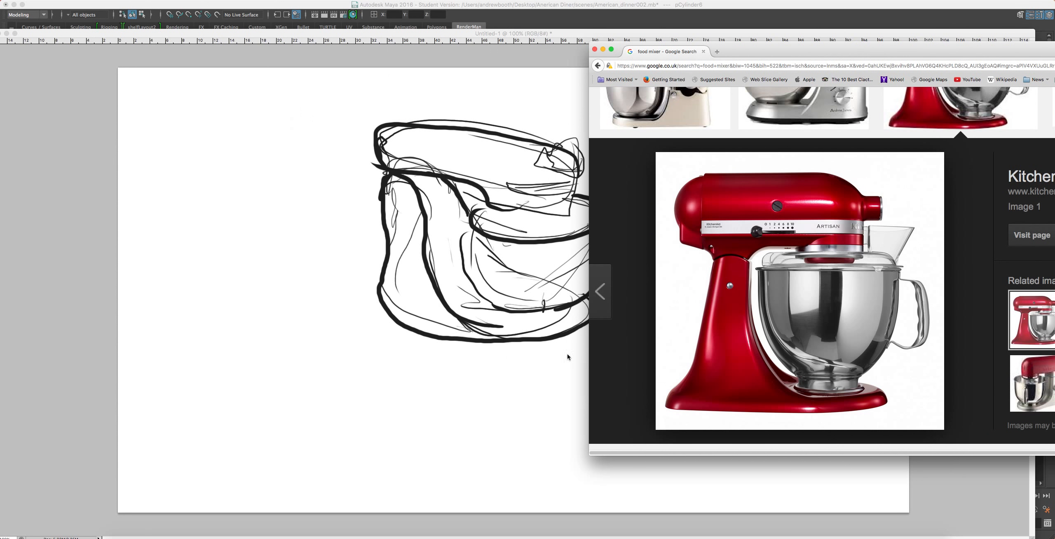
{"action": "left_click", "coordinate": [495, 322]}
{"action": "mouse_move", "coordinate": [579, 310]}
{"action": "left_mouse_down"}
{"action": "mouse_move", "coordinate": [571, 323]}
{"action": "mouse_move", "coordinate": [478, 333]}
{"action": "left_mouse_up"}
{"action": "left_click", "coordinate": [795, 531]}
{"action": "left_click", "coordinate": [406, 216]}
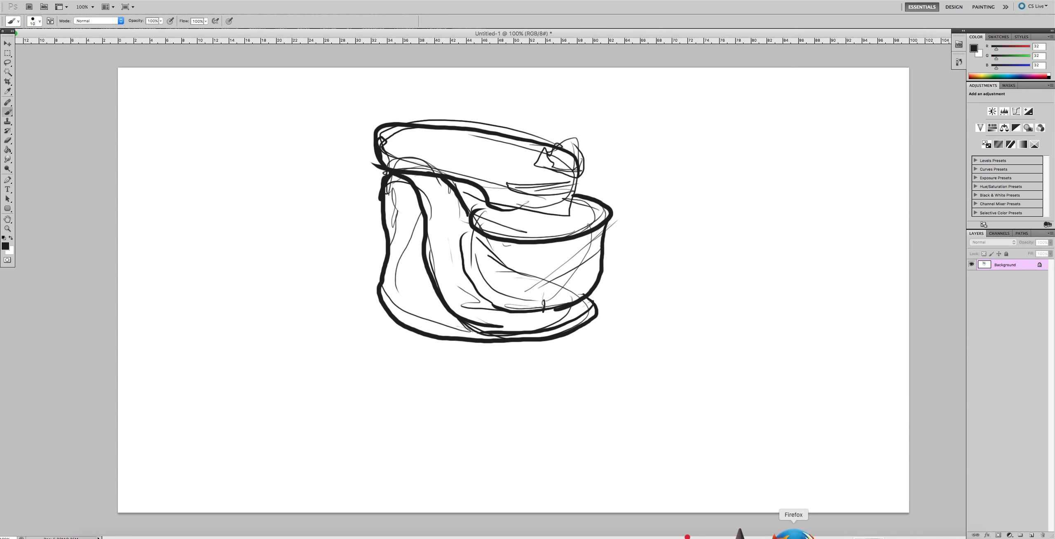
{"action": "left_click", "coordinate": [793, 535]}
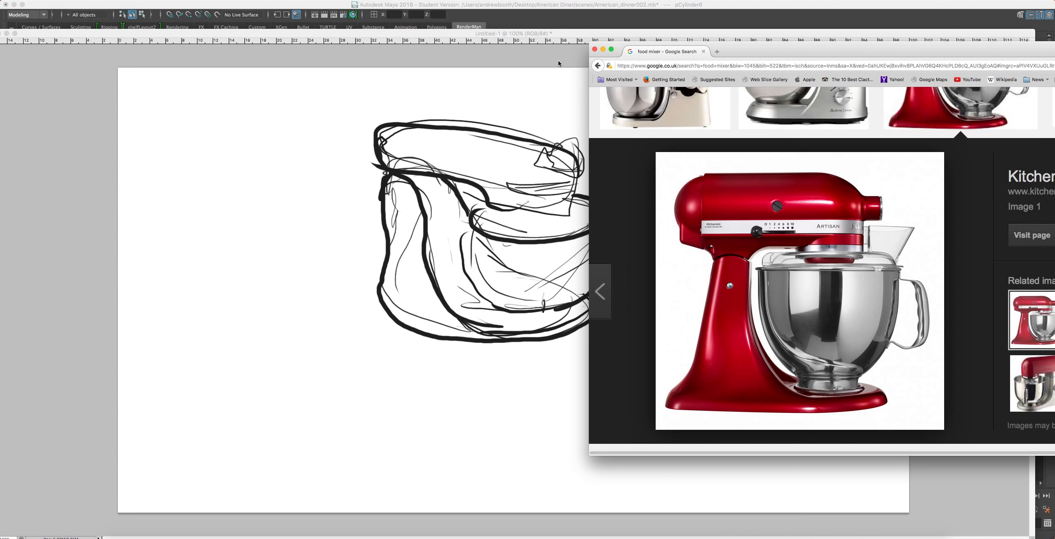
Step: Resize and reposition the Photoshop sketch window so the mixer drawing sits beside the browser's KitchenAid photo
{"action": "left_click", "coordinate": [571, 71]}
{"action": "scroll", "coordinate": [536, 91], "scroll_direction": "right", "scroll_amount": 10}
{"action": "left_click_drag", "start_coordinate": [972, 231], "coordinate": [970, 231]}
{"action": "left_click", "coordinate": [840, 221]}
{"action": "left_click", "coordinate": [548, 52]}
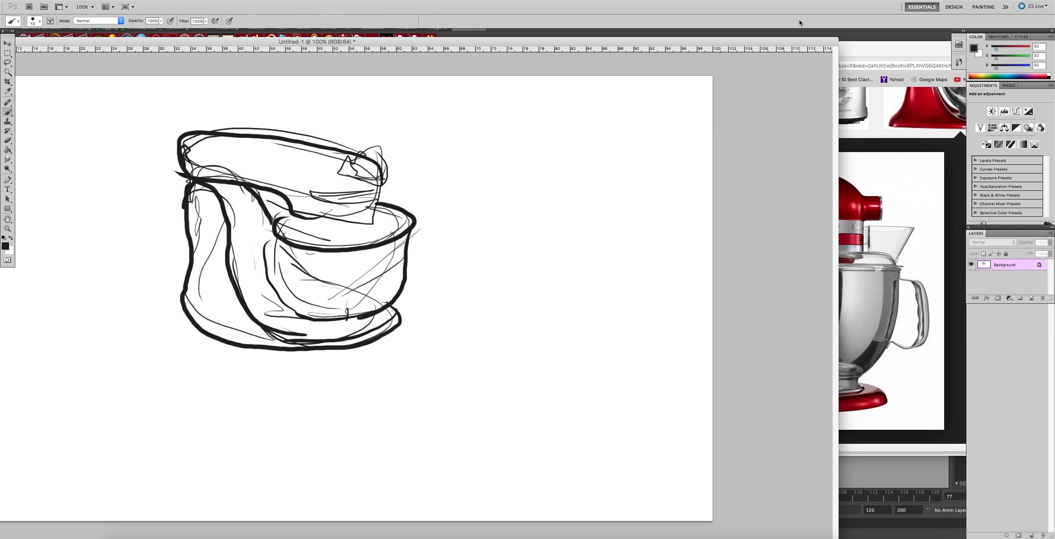
{"action": "left_click_drag", "start_coordinate": [796, 39], "coordinate": [740, 2]}
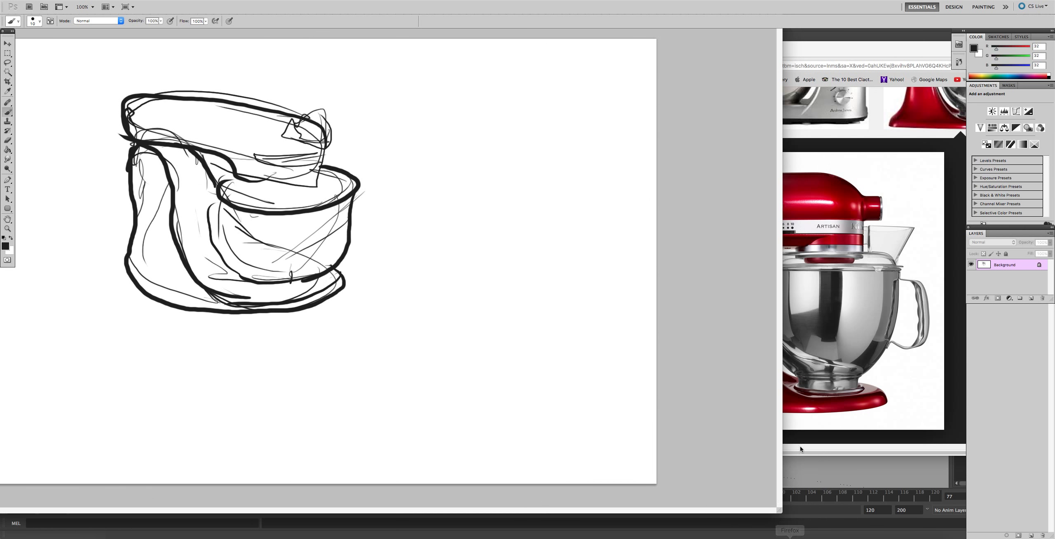
{"action": "left_click_drag", "start_coordinate": [709, 505], "coordinate": [513, 497]}
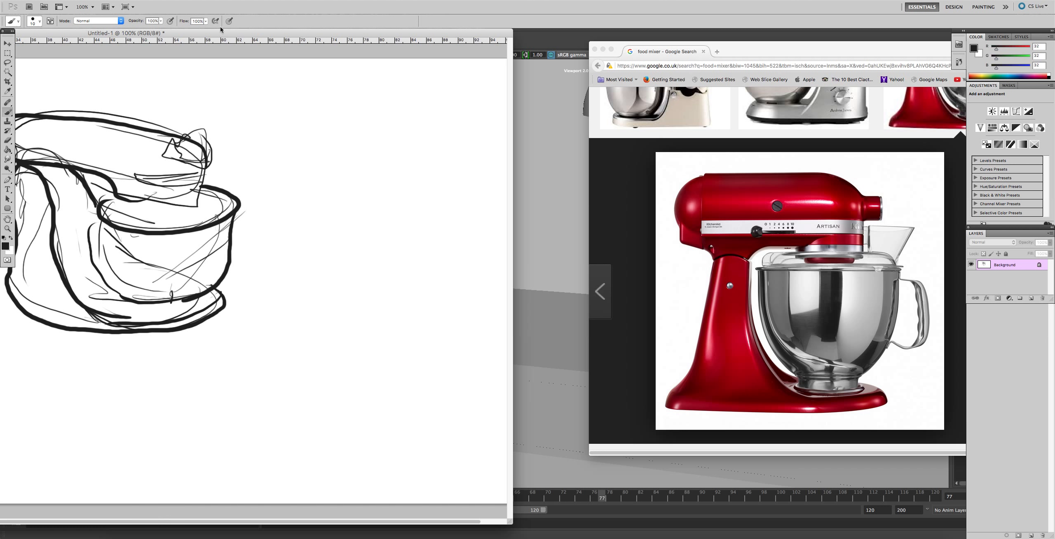
{"action": "left_click_drag", "start_coordinate": [222, 32], "coordinate": [291, 32]}
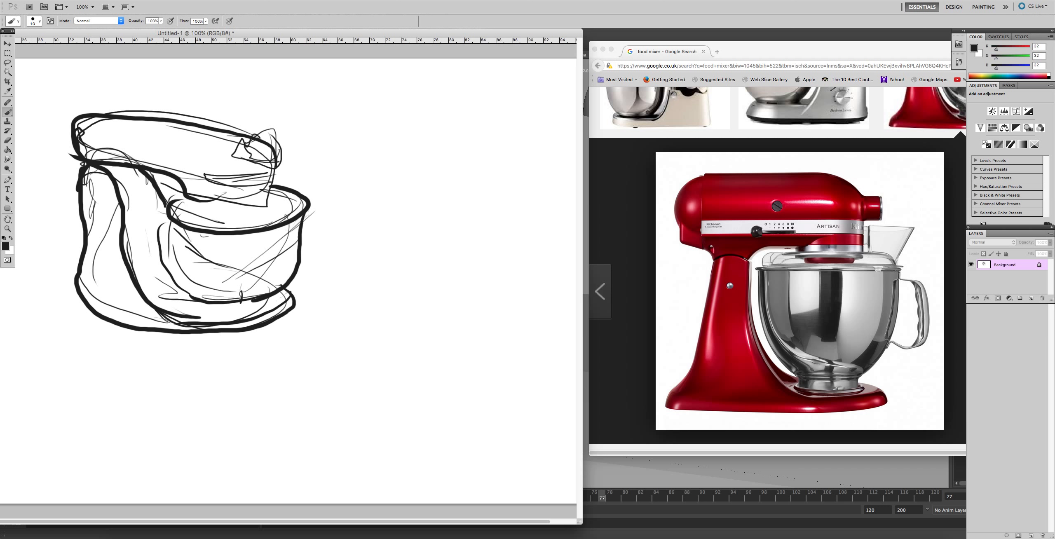
Step: Compare the mixer sketch's body and bowl with the KitchenAid Artisan reference photo
{"action": "left_click_drag", "start_coordinate": [150, 178], "coordinate": [147, 186]}
{"action": "left_click", "coordinate": [777, 293]}
{"action": "mouse_move", "coordinate": [777, 292]}
{"action": "left_mouse_down"}
{"action": "mouse_move", "coordinate": [200, 302]}
{"action": "mouse_move", "coordinate": [206, 291]}
{"action": "mouse_move", "coordinate": [757, 288]}
{"action": "left_mouse_up"}
{"action": "scroll", "coordinate": [757, 288], "scroll_direction": "down", "scroll_amount": 3}
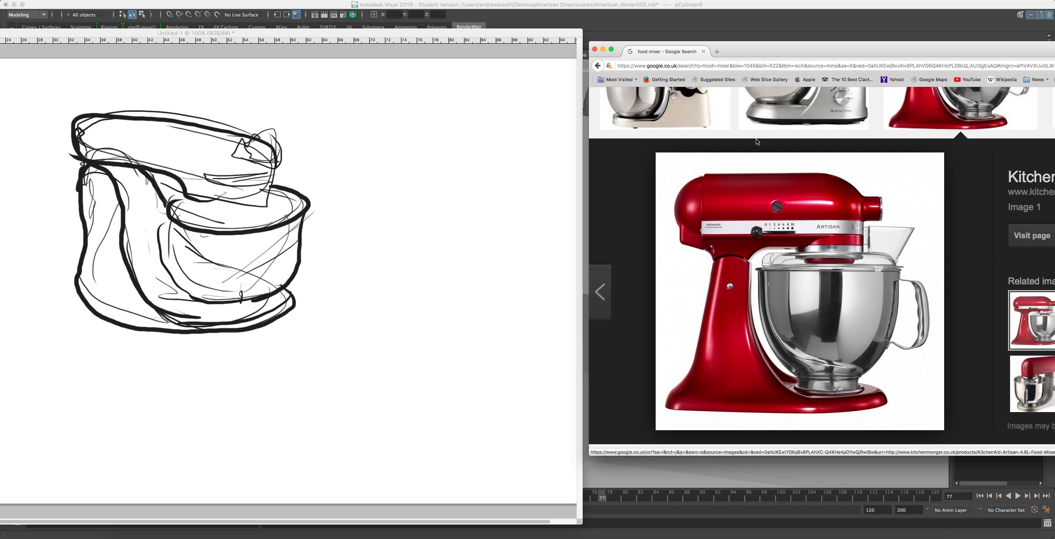
Step: Switch to the Maya diner scene, bring the Outliner into view and select the coffeMechine group
{"action": "left_click", "coordinate": [751, 25]}
{"action": "left_click", "coordinate": [846, 279]}
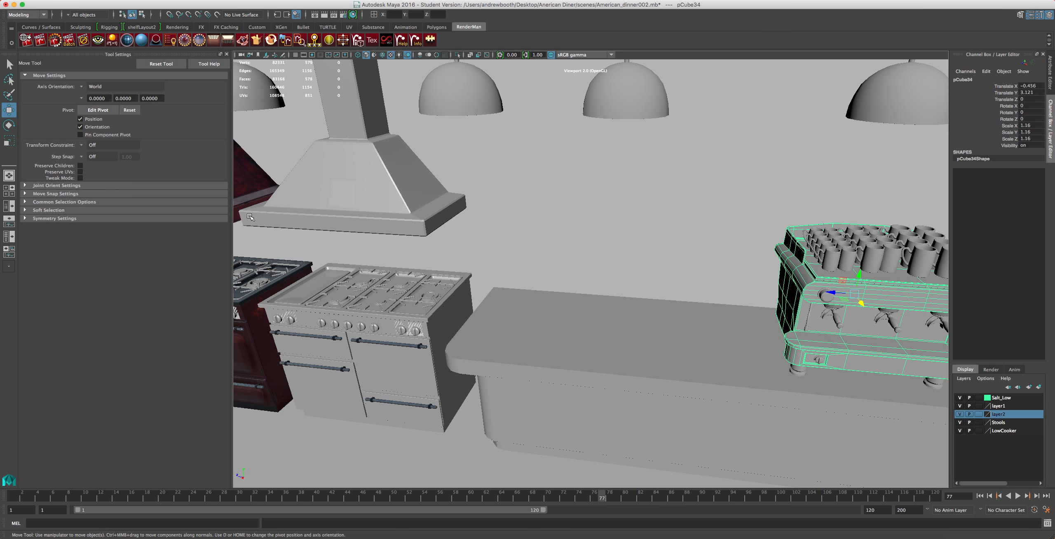
{"action": "key", "text": "super+grave"}
{"action": "left_click_drag", "start_coordinate": [301, 20], "coordinate": [579, 61]}
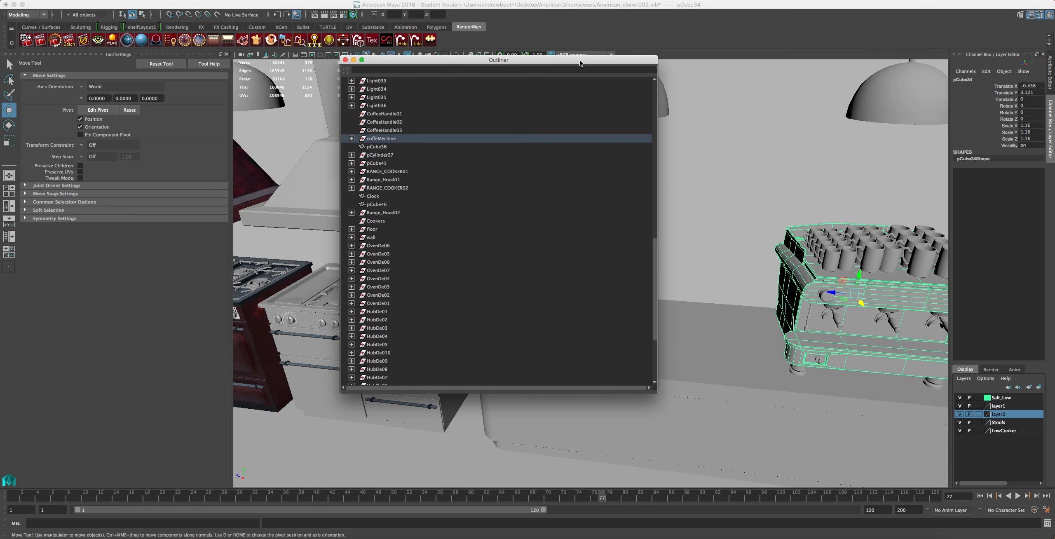
{"action": "left_click", "coordinate": [404, 139]}
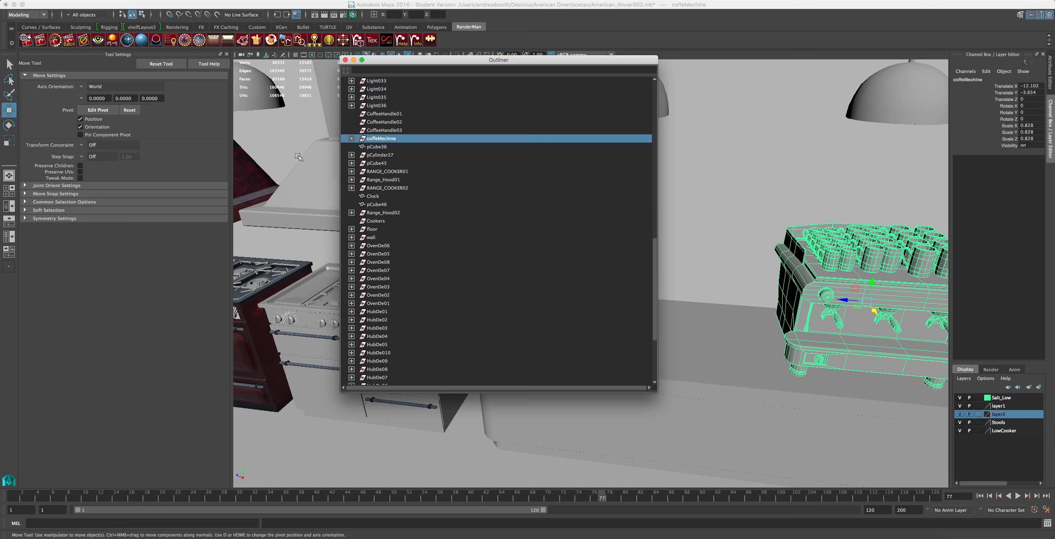
Step: Expand the coffeMechine group to examine its component parts, collapse it again and move the Outliner out of the way
{"action": "left_click", "coordinate": [352, 138]}
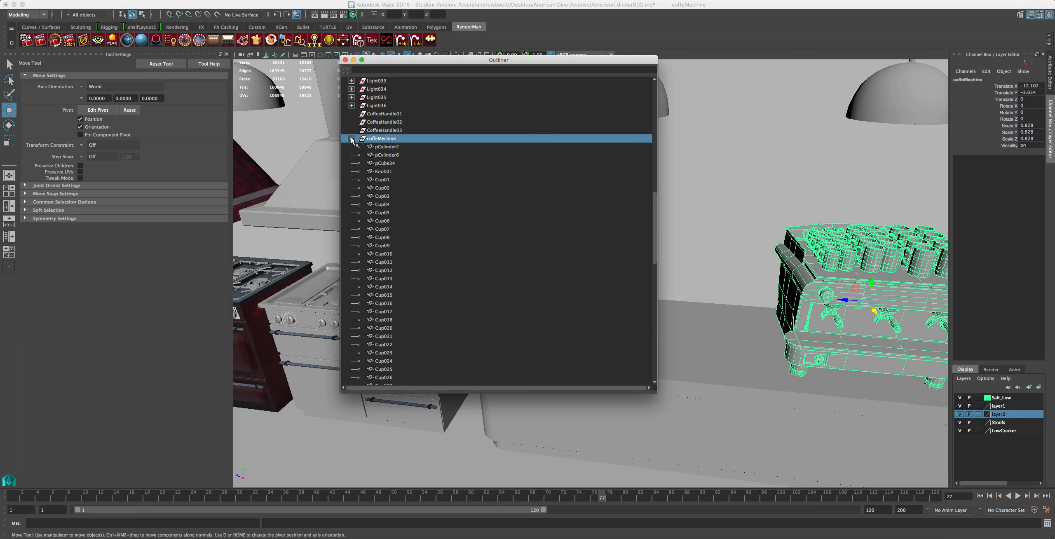
{"action": "scroll", "coordinate": [410, 188], "scroll_direction": "down", "scroll_amount": 10}
{"action": "scroll", "coordinate": [410, 188], "scroll_direction": "up", "scroll_amount": 3}
{"action": "scroll", "coordinate": [411, 189], "scroll_direction": "up", "scroll_amount": 10}
{"action": "left_click", "coordinate": [351, 139]}
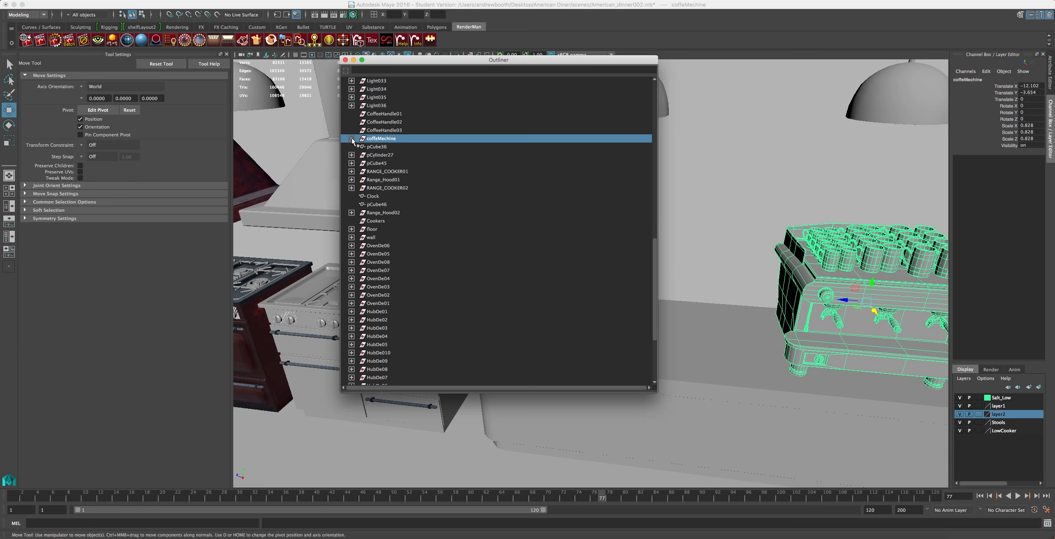
{"action": "left_click_drag", "start_coordinate": [388, 60], "coordinate": [0, 63]}
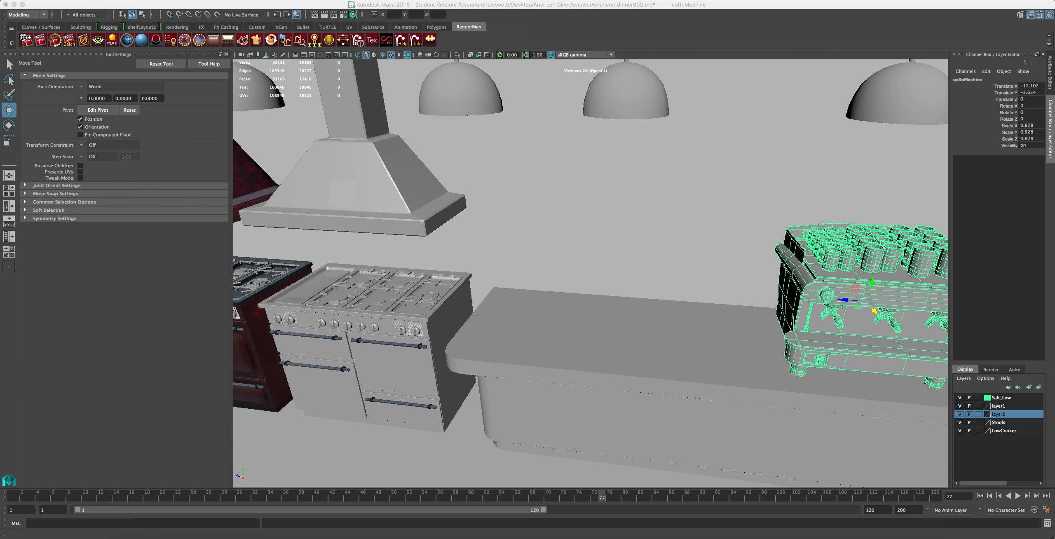
Step: Check the mixer photo in the browser, return to Maya and create a polygon cube
{"action": "left_click", "coordinate": [750, 533]}
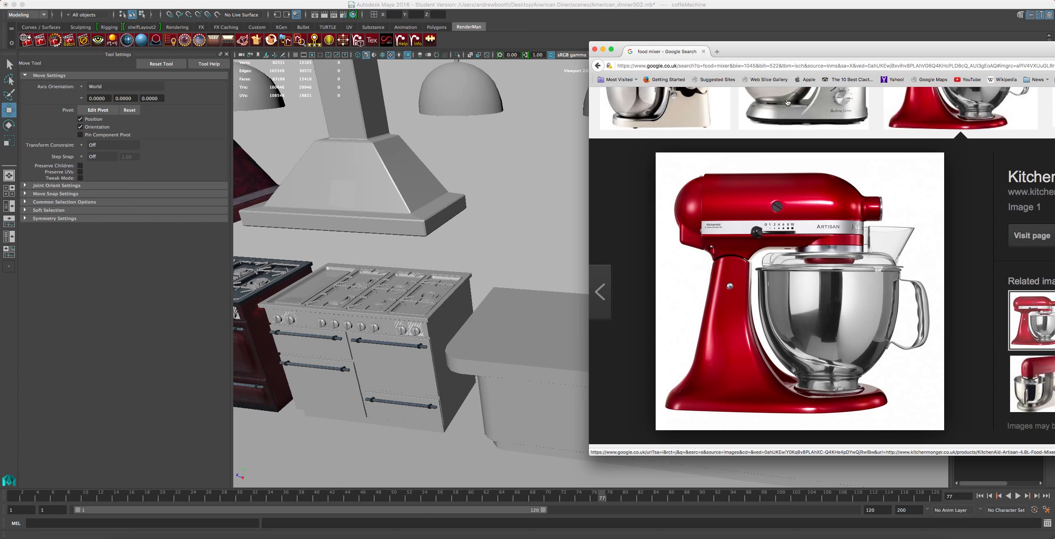
{"action": "left_click", "coordinate": [561, 37]}
{"action": "left_click", "coordinate": [181, 0]}
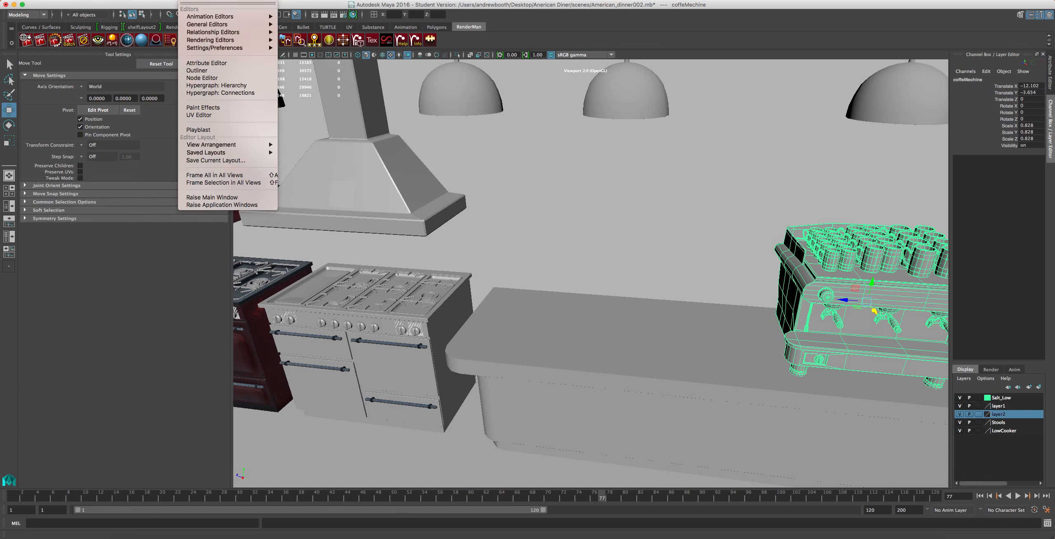
{"action": "mouse_move", "coordinate": [105, 0]}
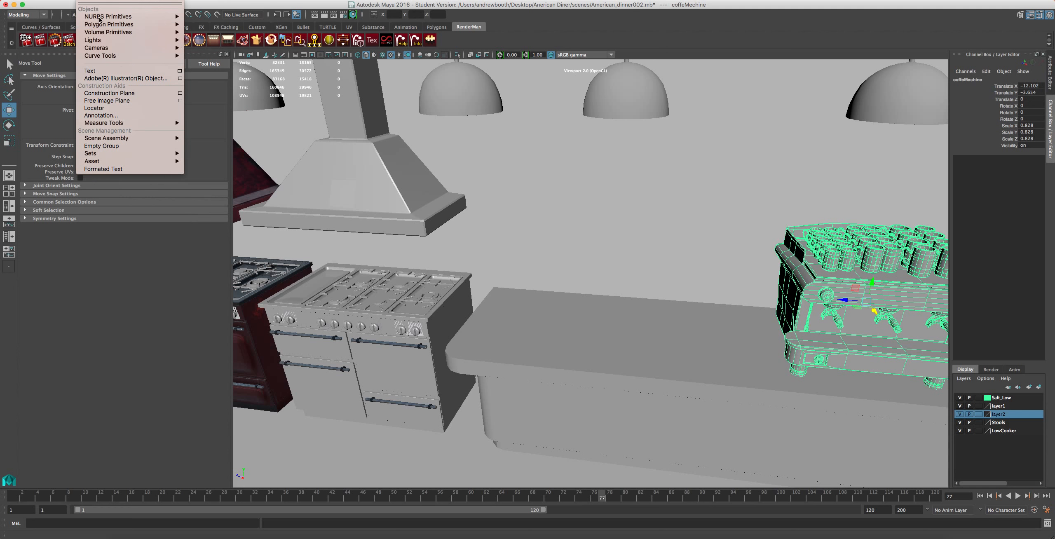
{"action": "mouse_move", "coordinate": [123, 25]}
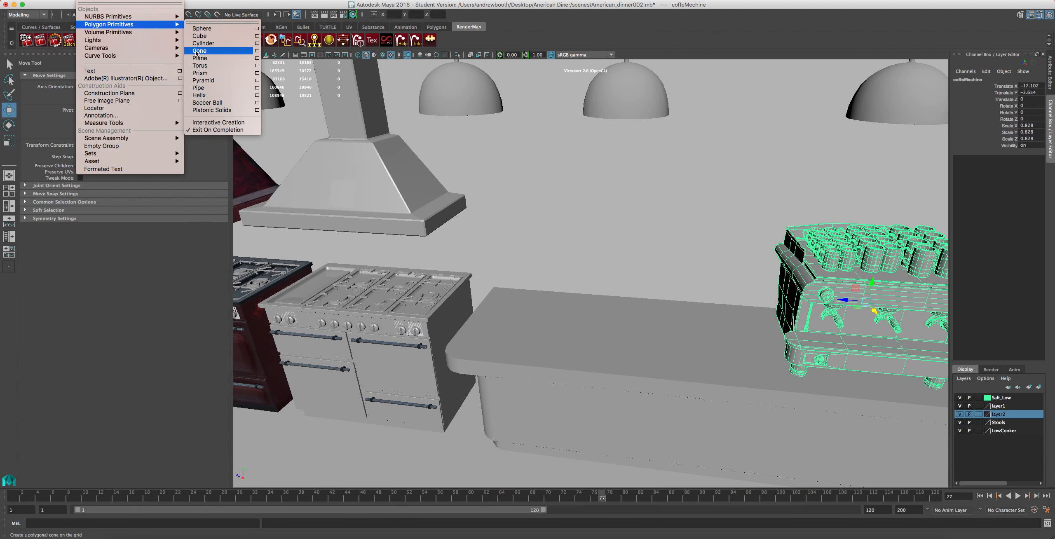
{"action": "left_click", "coordinate": [195, 36]}
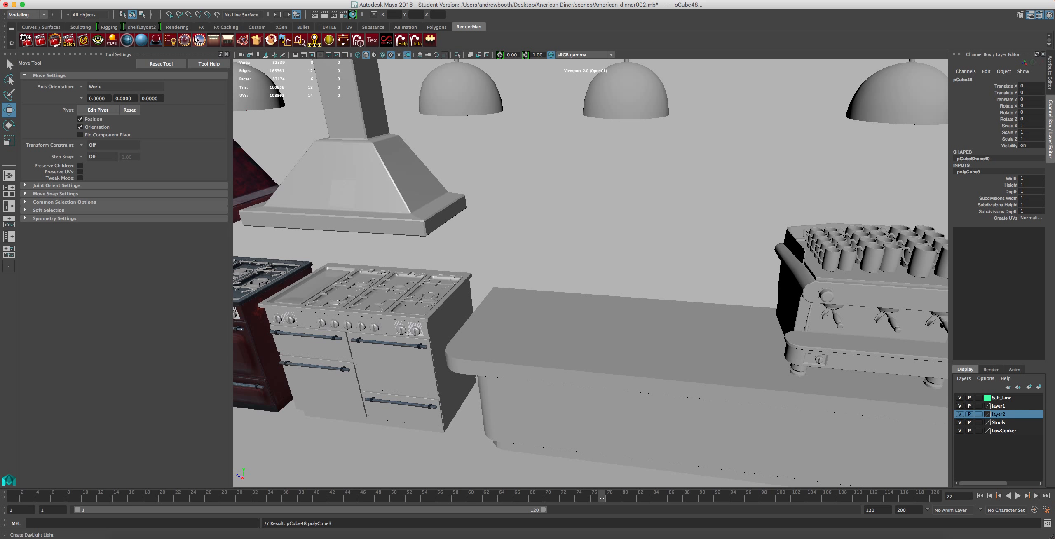
Step: Locate the new cube in the Outliner, frame it in the viewport and move the Outliner clear of it
{"action": "scroll", "coordinate": [736, 164], "scroll_direction": "down", "scroll_amount": 5}
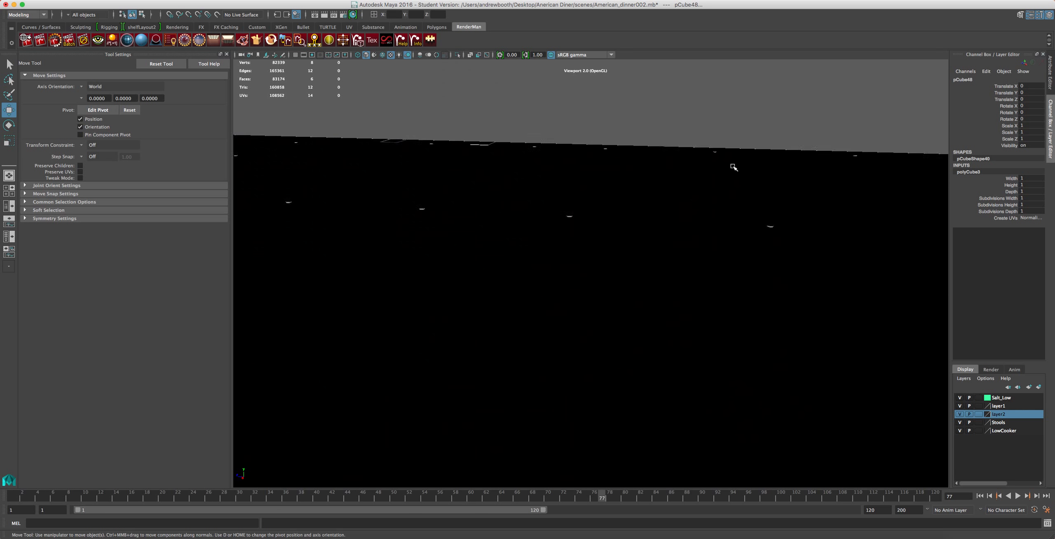
{"action": "scroll", "coordinate": [733, 167], "scroll_direction": "up", "scroll_amount": 3}
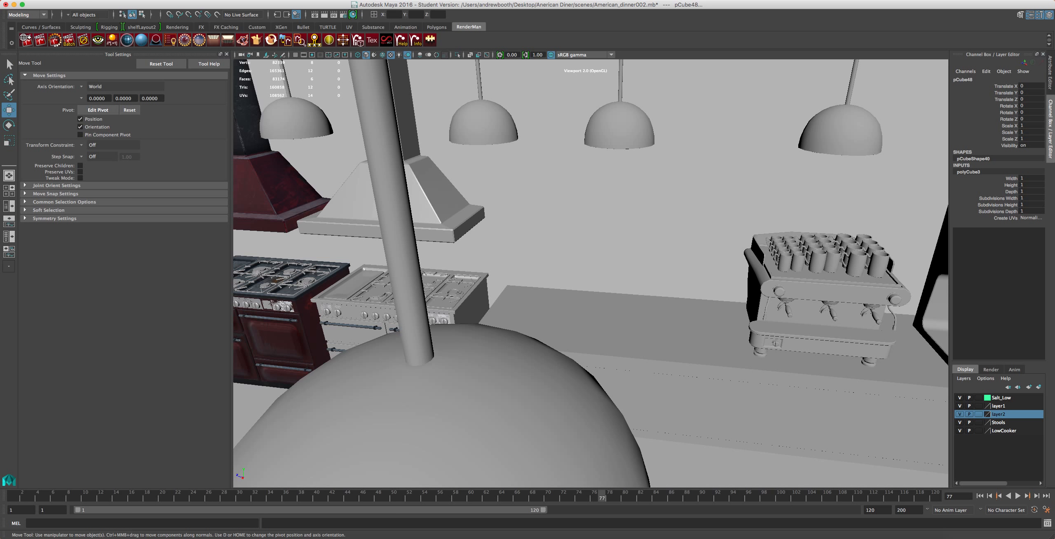
{"action": "double_click", "coordinate": [0, 347]}
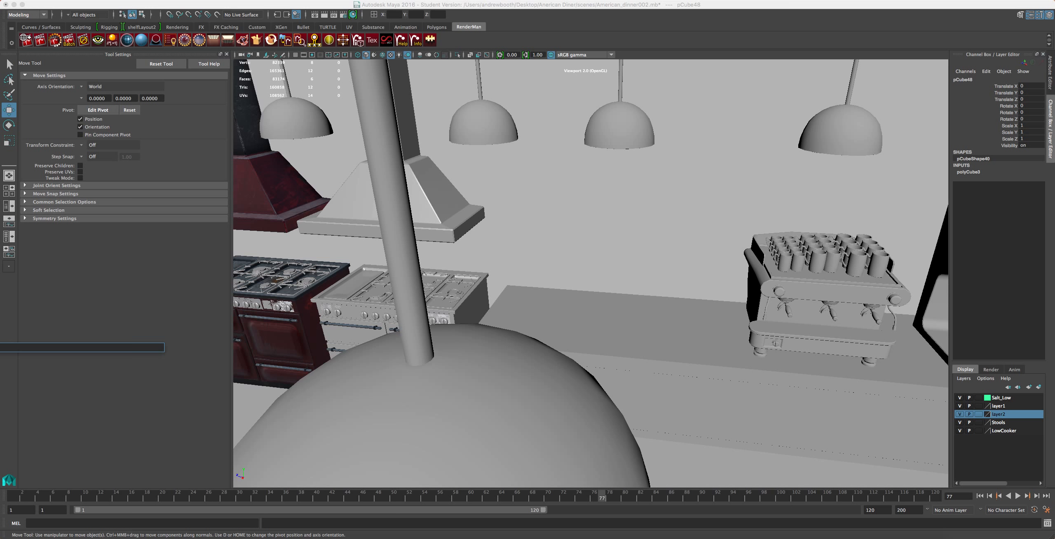
{"action": "left_click_drag", "start_coordinate": [0, 54], "coordinate": [627, 50]}
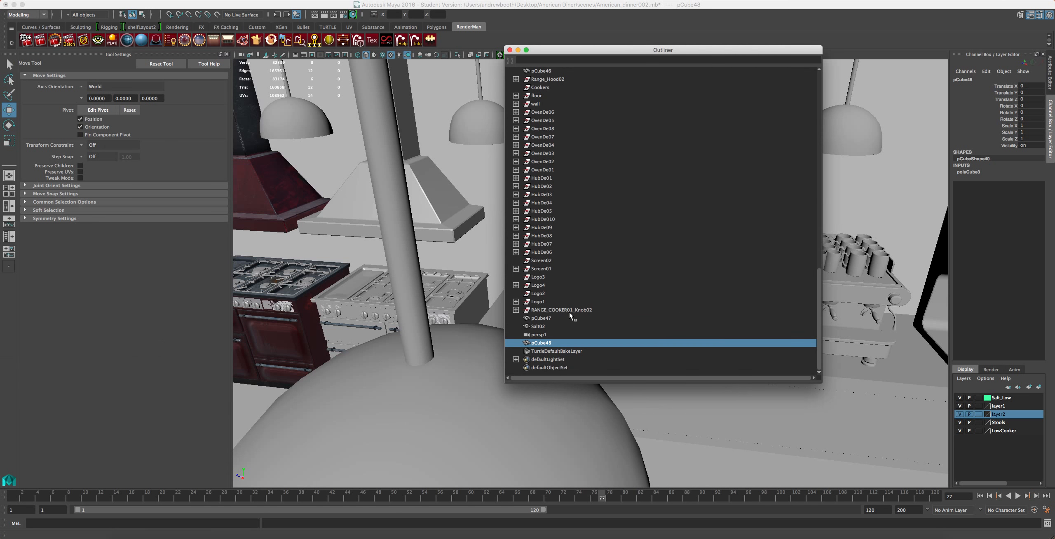
{"action": "left_click", "coordinate": [345, 347]}
{"action": "key", "text": "f"}
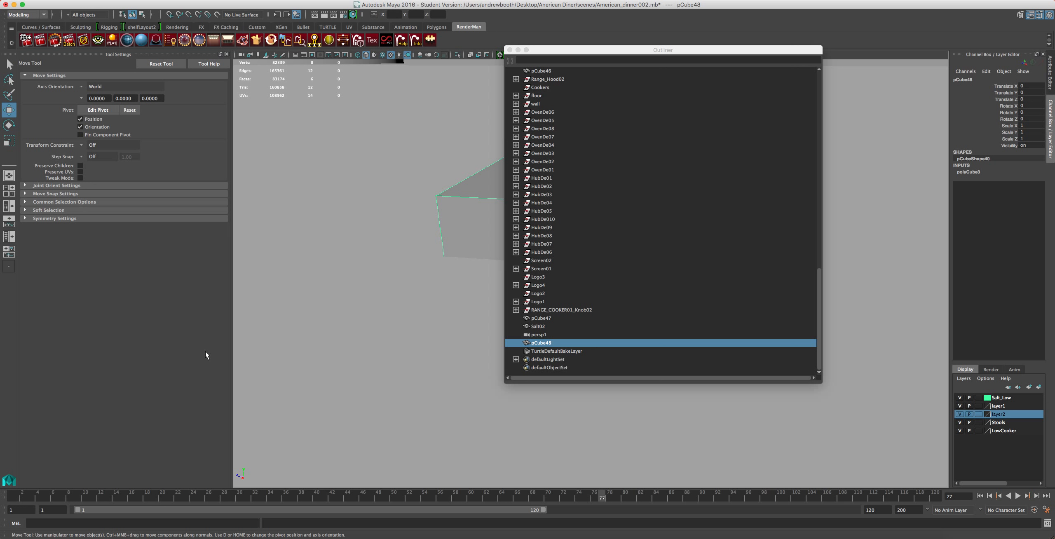
{"action": "mouse_move", "coordinate": [313, 316]}
{"action": "left_mouse_down", "text": "alt"}
{"action": "mouse_move", "coordinate": [338, 281]}
{"action": "mouse_move", "coordinate": [255, 280]}
{"action": "mouse_move", "coordinate": [259, 292]}
{"action": "mouse_move", "coordinate": [304, 299]}
{"action": "left_mouse_up", "text": "alt"}
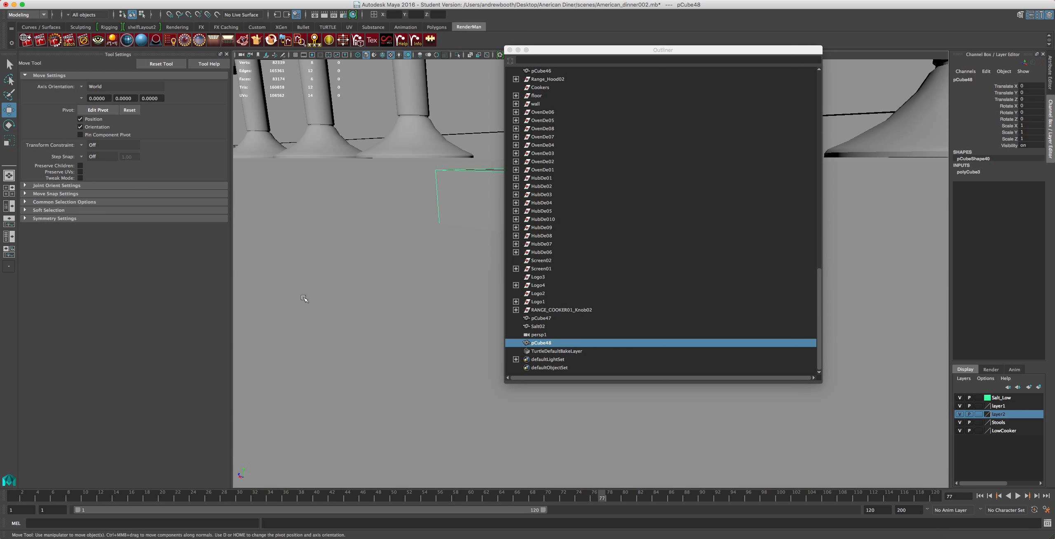
{"action": "left_click_drag", "start_coordinate": [598, 49], "coordinate": [225, 232]}
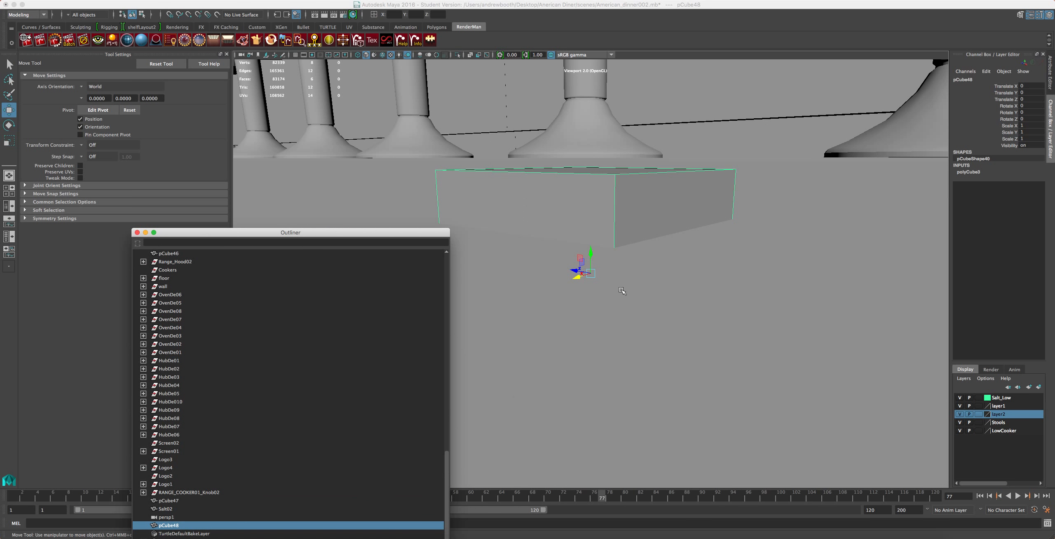
{"action": "left_click_drag", "start_coordinate": [638, 292], "coordinate": [638, 319], "text": "alt"}
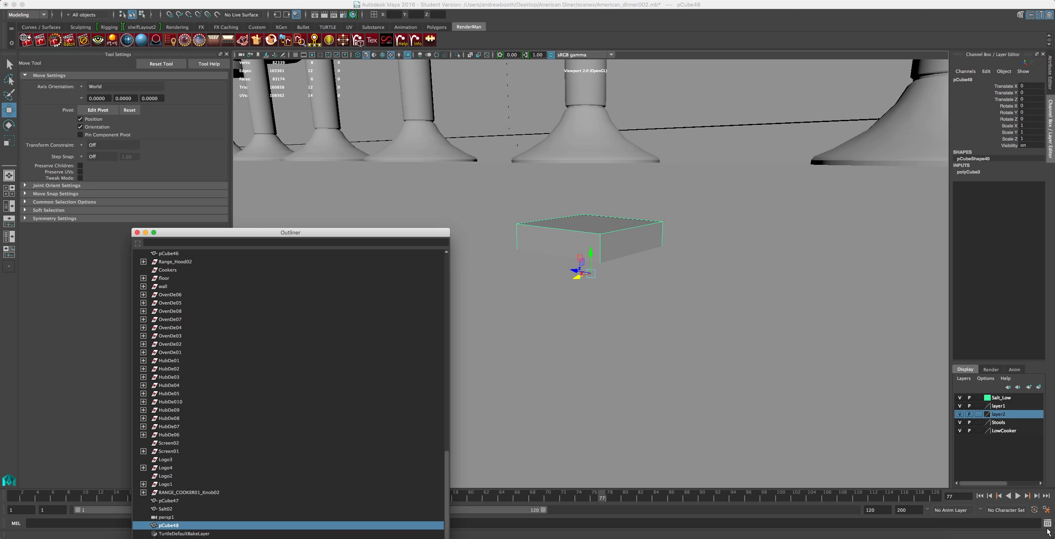
Step: Display the general working-unit preferences and the new cube's polyCube3 creation attributes
{"action": "left_click", "coordinate": [1047, 511]}
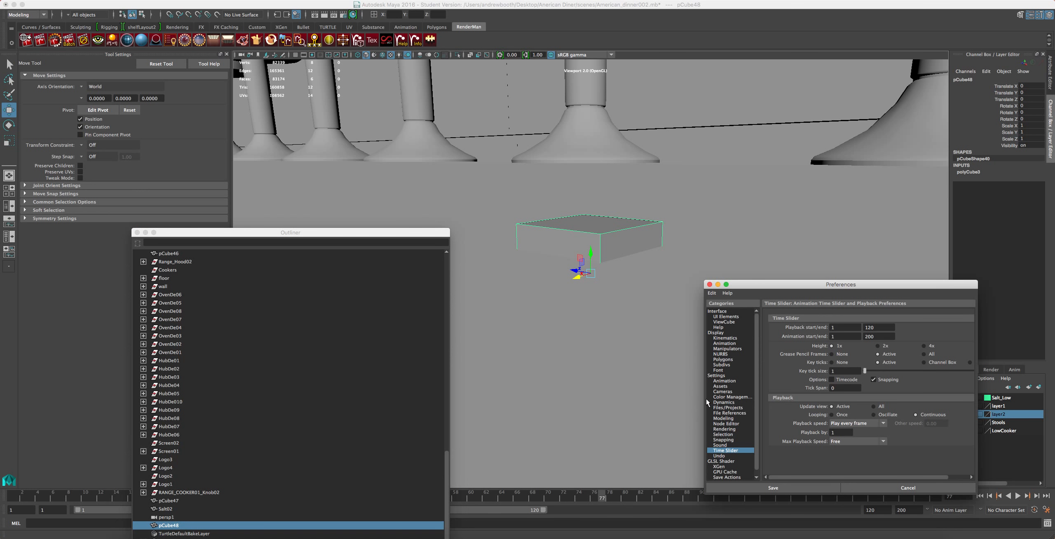
{"action": "left_click", "coordinate": [711, 376]}
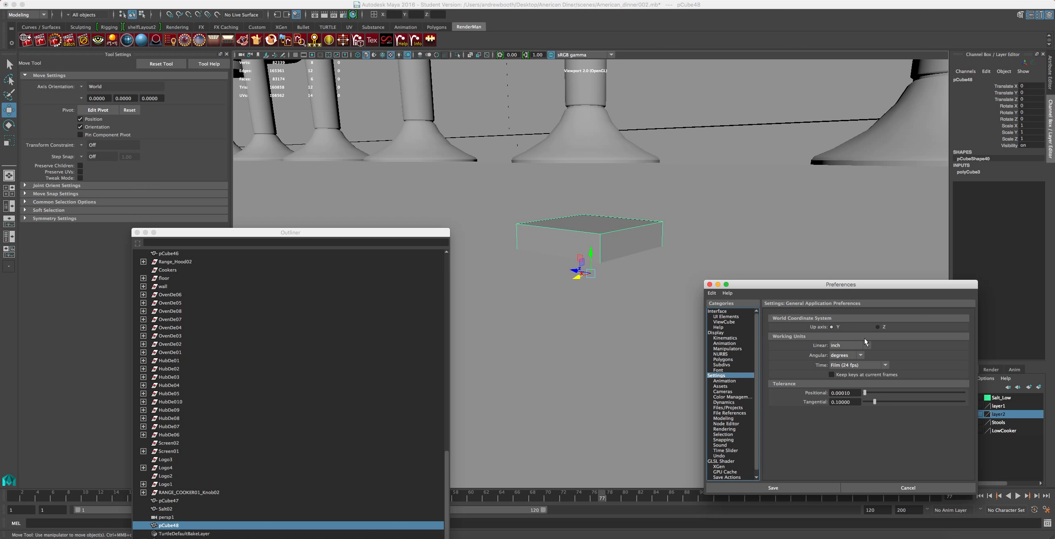
{"action": "left_click", "coordinate": [1053, 82]}
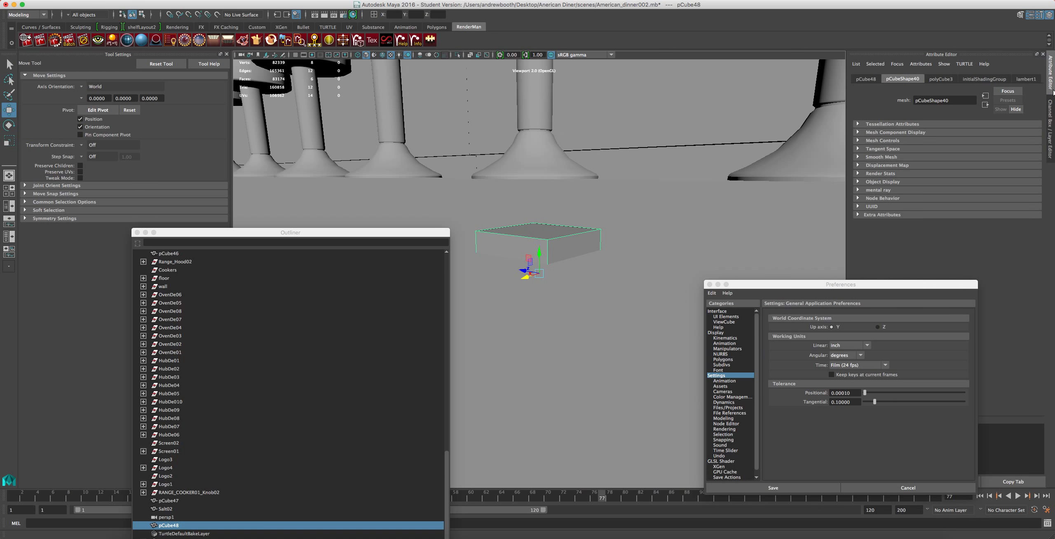
{"action": "left_click", "coordinate": [947, 78]}
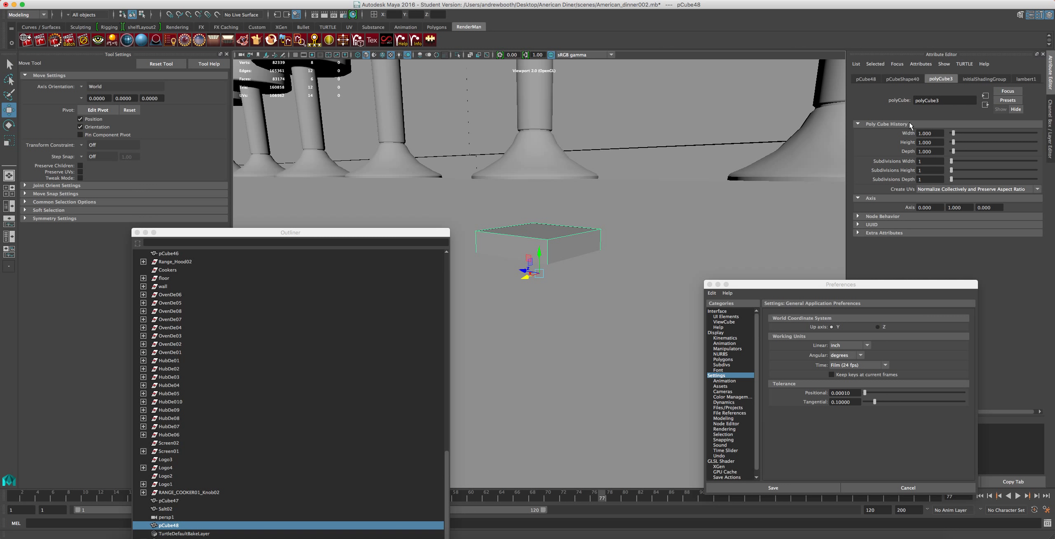
Step: Set the cube's width, height and depth to 10 inches each
{"action": "double_click", "coordinate": [937, 132]}
{"action": "type", "text": "10"}
{"action": "key", "text": "Return"}
{"action": "double_click", "coordinate": [934, 143]}
{"action": "type", "text": "10"}
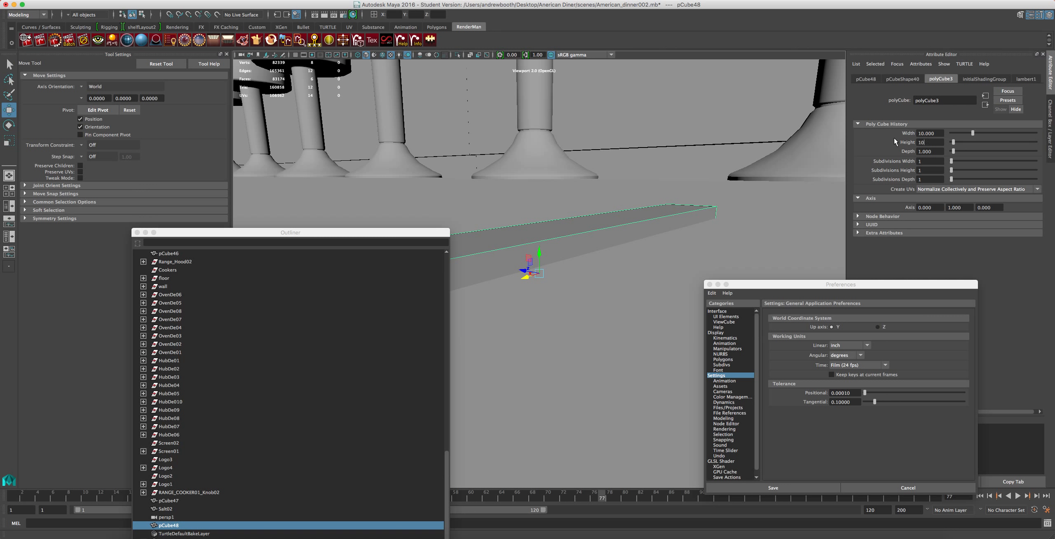
{"action": "key", "text": "Return"}
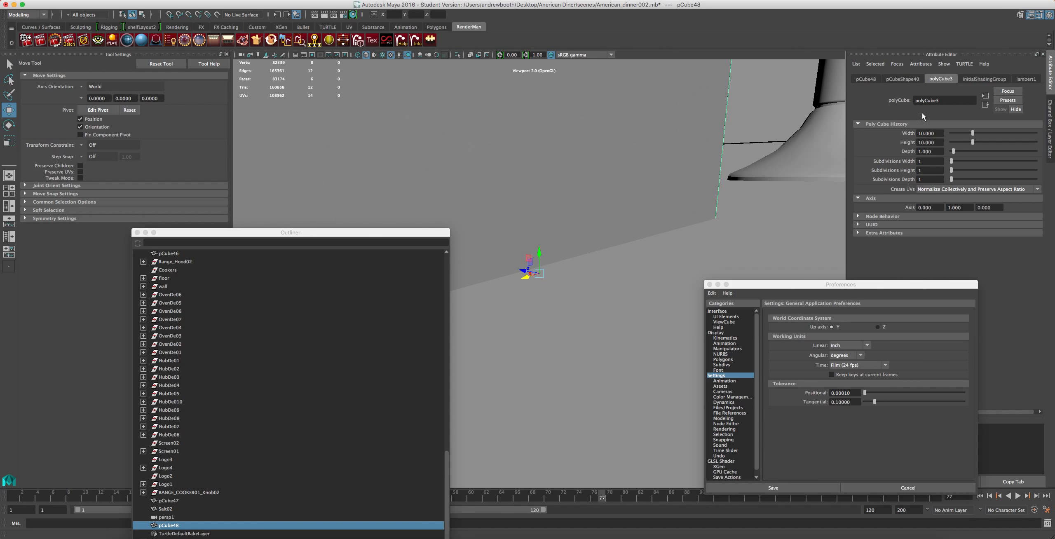
{"action": "double_click", "coordinate": [935, 152]}
{"action": "type", "text": "10"}
{"action": "key", "text": "Return"}
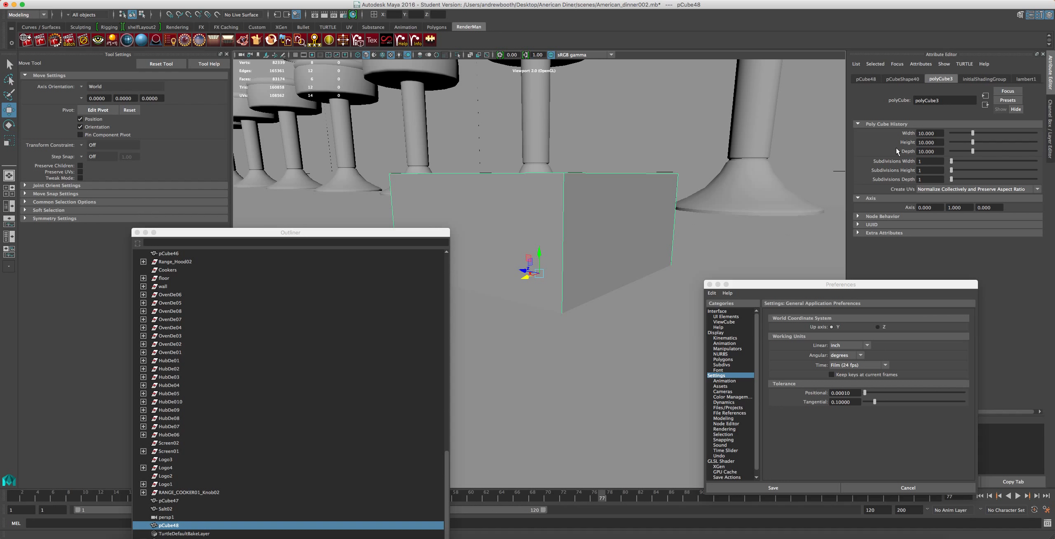
Step: Compare the cube's size with the surrounding bar stools and cycle through the Scale, Rotate and Move tools, ending on Rotate
{"action": "scroll", "coordinate": [697, 131], "scroll_direction": "down", "scroll_amount": 5}
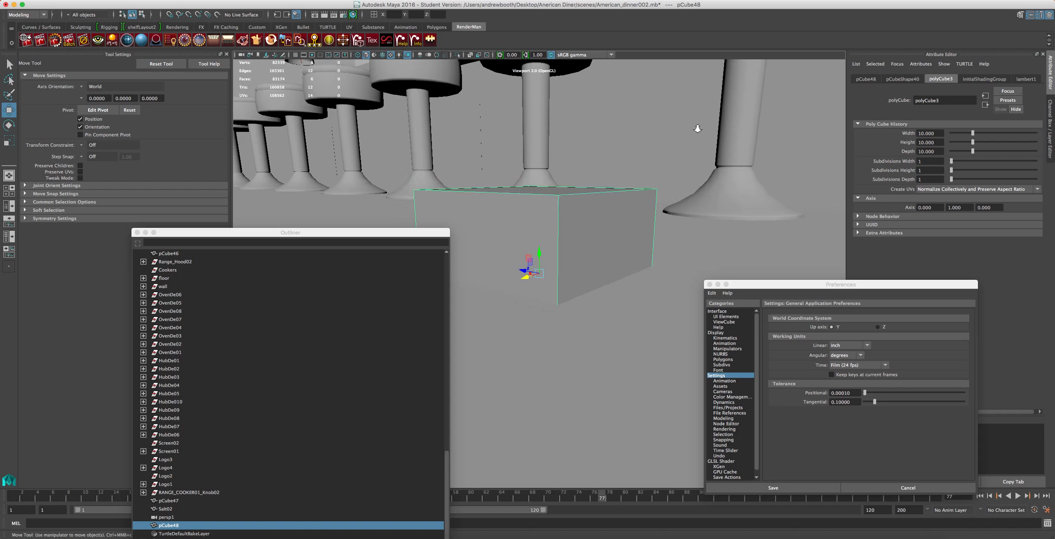
{"action": "scroll", "coordinate": [697, 131], "scroll_direction": "down", "scroll_amount": 5}
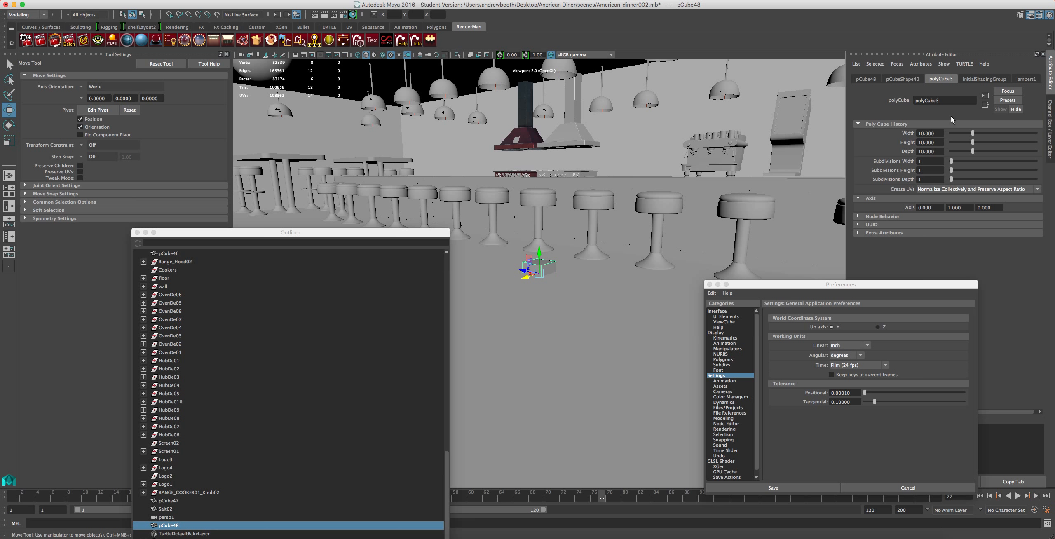
{"action": "key", "text": "r"}
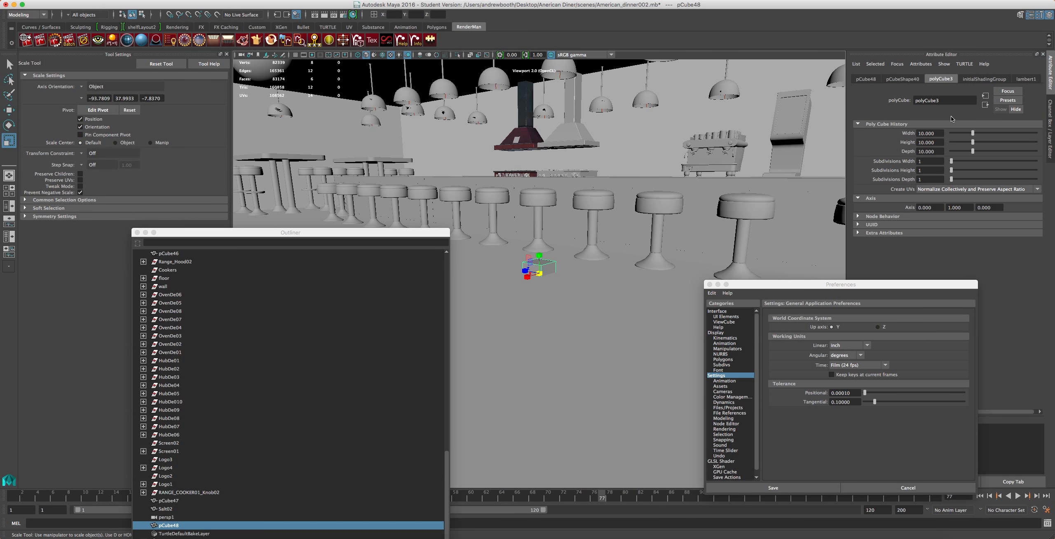
{"action": "key", "text": "e"}
{"action": "key", "text": "w"}
{"action": "key", "text": "e"}
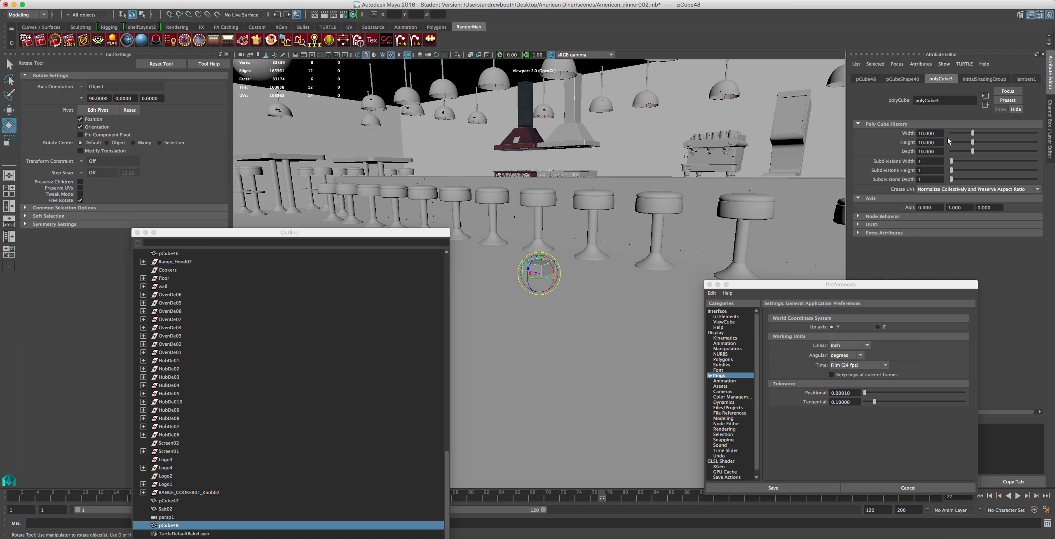
Step: Move the cube from the floor by the bar stools to the area in front of the espresso machine and frame it
{"action": "key", "text": "w"}
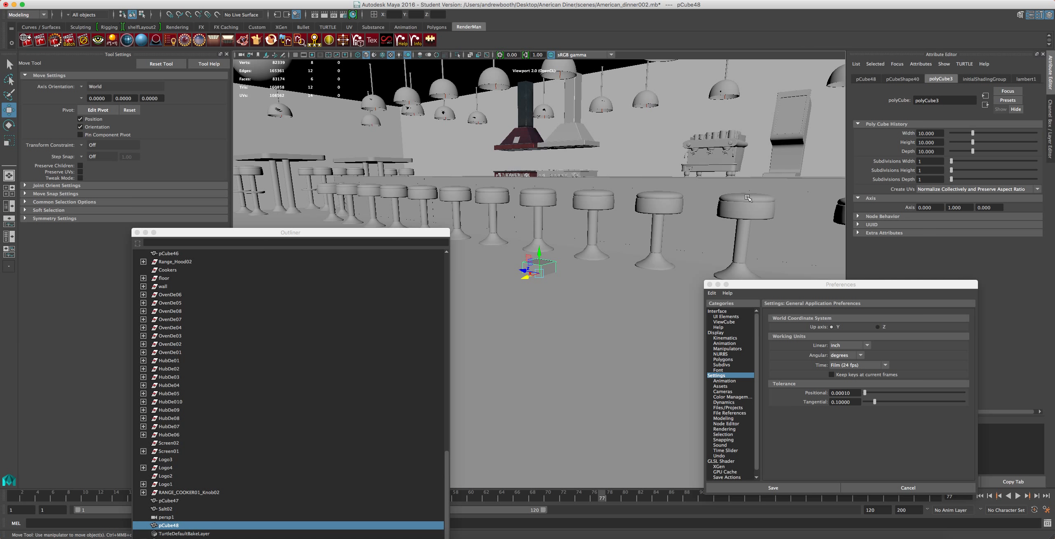
{"action": "left_click_drag", "start_coordinate": [538, 259], "coordinate": [842, 68]}
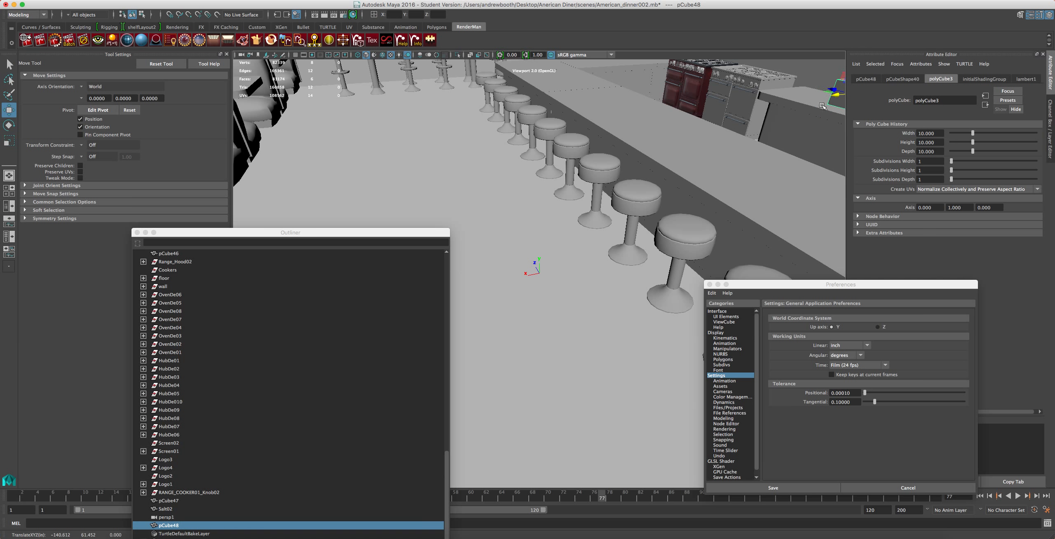
{"action": "key", "text": "f"}
{"action": "scroll", "coordinate": [673, 194], "scroll_direction": "down", "scroll_amount": 6}
{"action": "scroll", "coordinate": [566, 252], "scroll_direction": "up", "scroll_amount": 4}
{"action": "scroll", "coordinate": [566, 252], "scroll_direction": "down", "scroll_amount": 4}
{"action": "left_click_drag", "start_coordinate": [607, 275], "coordinate": [595, 250], "text": "alt"}
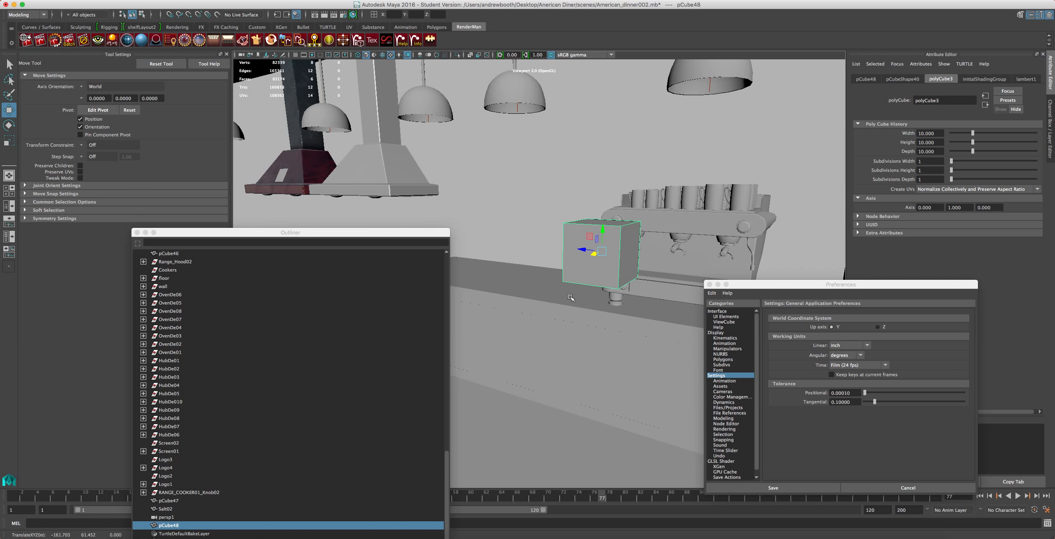
Step: Raise the cube above counter height and shift it slightly away from the espresso machine
{"action": "left_click_drag", "start_coordinate": [571, 299], "coordinate": [586, 302], "text": "alt"}
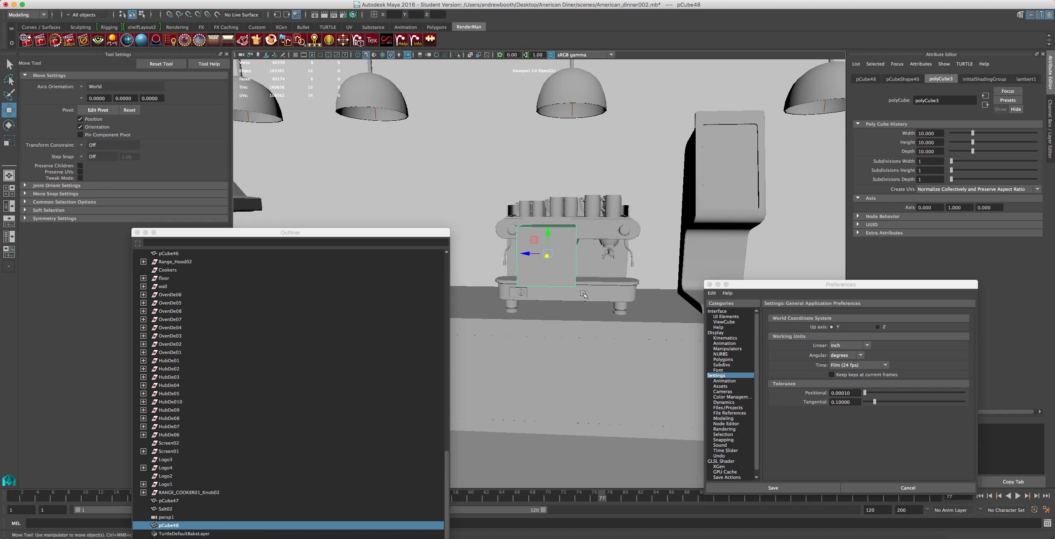
{"action": "scroll", "coordinate": [583, 294], "scroll_direction": "up", "scroll_amount": 5}
{"action": "scroll", "coordinate": [608, 297], "scroll_direction": "down", "scroll_amount": 3}
{"action": "left_click_drag", "start_coordinate": [609, 297], "coordinate": [554, 300], "text": "alt"}
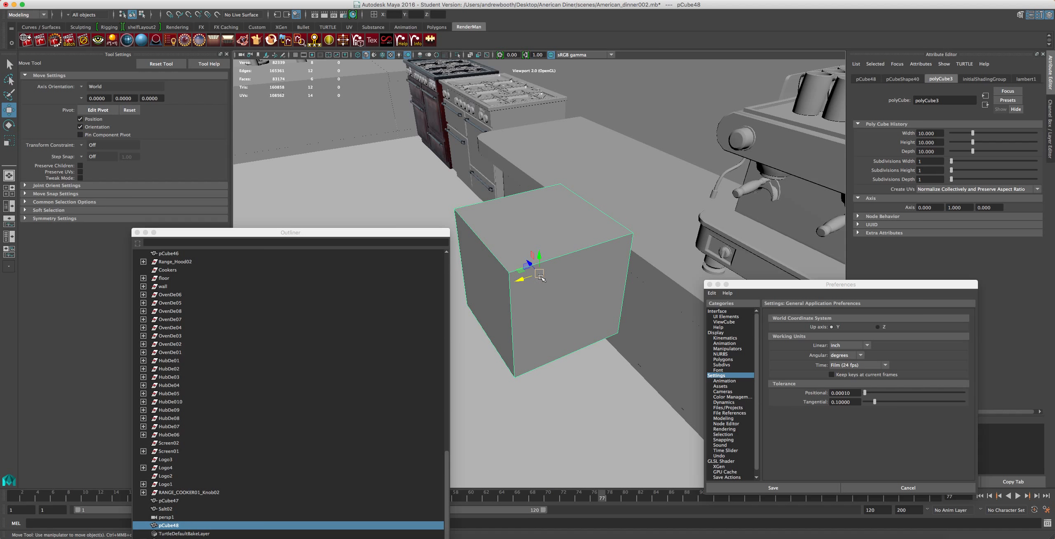
{"action": "left_click_drag", "start_coordinate": [540, 274], "coordinate": [609, 116]}
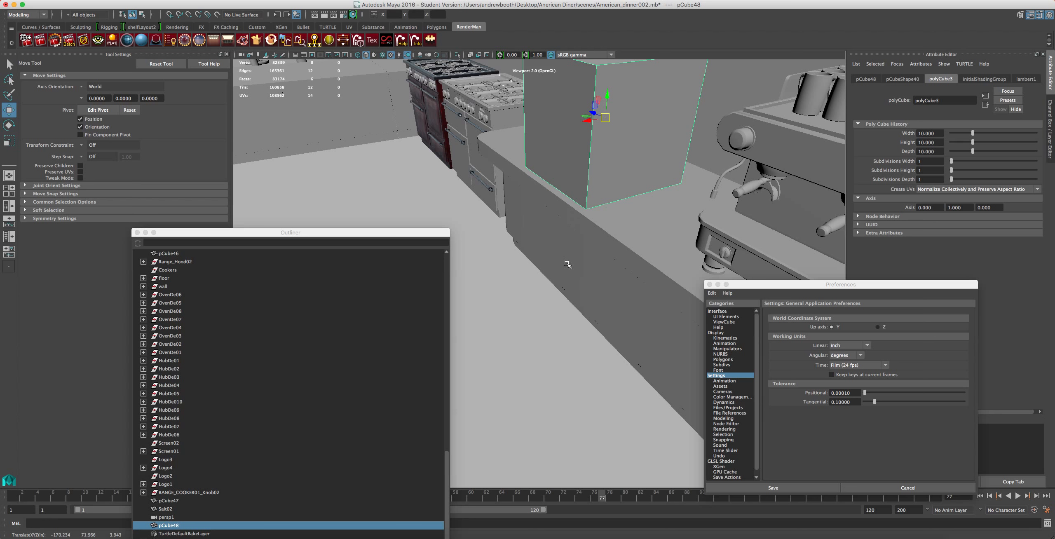
Step: Move the cube along the counter's length into the clear space between the espresso machine and the cookers
{"action": "left_click_drag", "start_coordinate": [568, 265], "coordinate": [664, 231], "text": "alt"}
{"action": "right_click_drag", "start_coordinate": [664, 231], "coordinate": [576, 213], "text": "alt"}
{"action": "middle_click_drag", "start_coordinate": [634, 227], "coordinate": [792, 193], "text": "alt"}
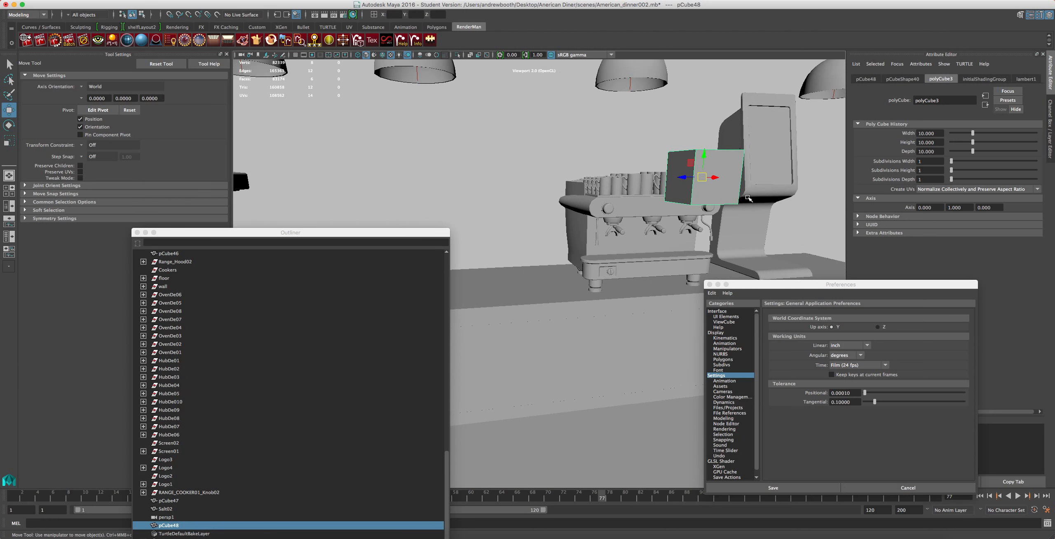
{"action": "right_click_drag", "start_coordinate": [792, 193], "coordinate": [745, 204], "text": "alt"}
{"action": "left_click_drag", "start_coordinate": [712, 217], "coordinate": [533, 258], "text": "alt"}
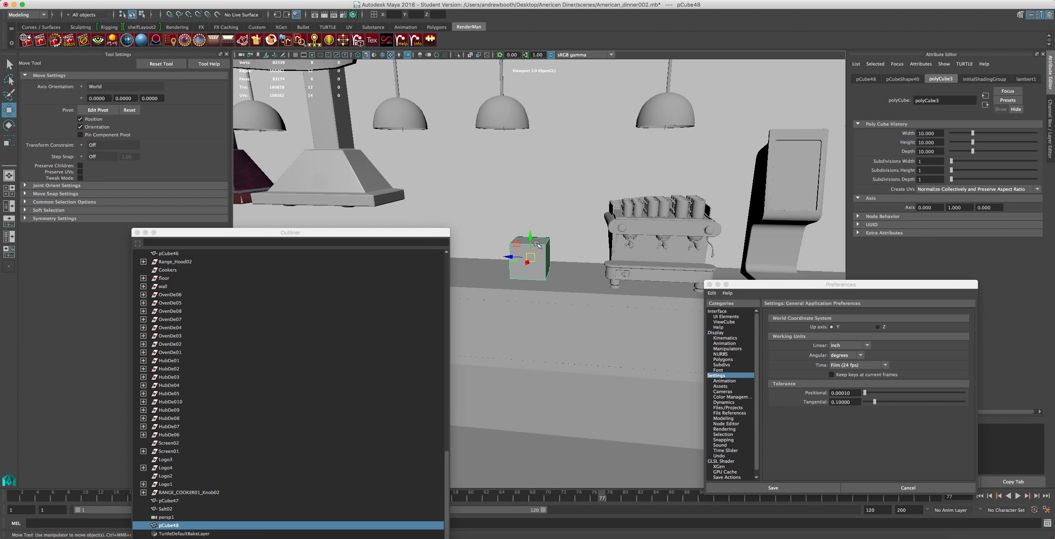
Step: Frame the cube and slide it along the X axis toward the back counter on the cooker side
{"action": "key", "text": "f"}
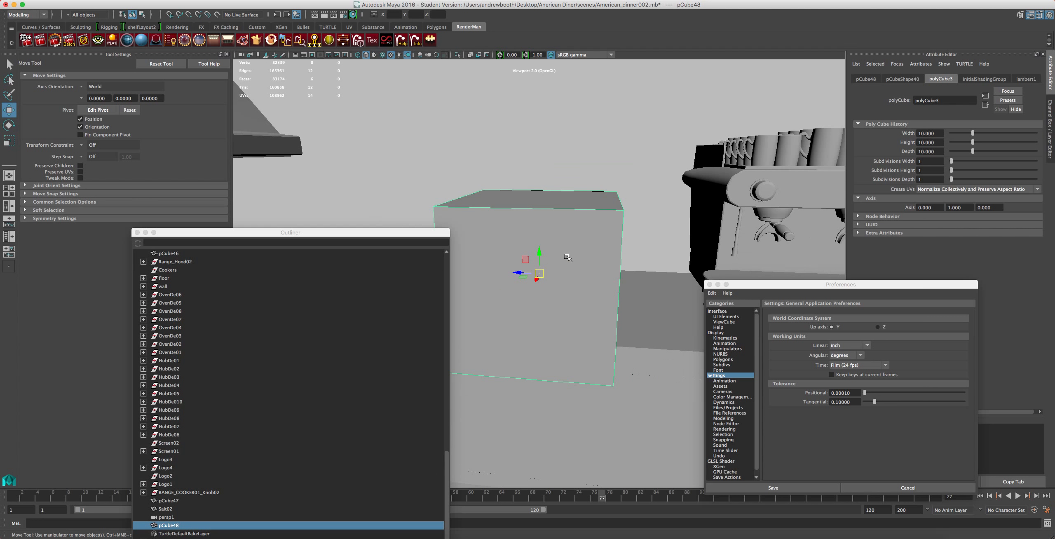
{"action": "left_click_drag", "start_coordinate": [567, 256], "coordinate": [527, 246], "text": "alt"}
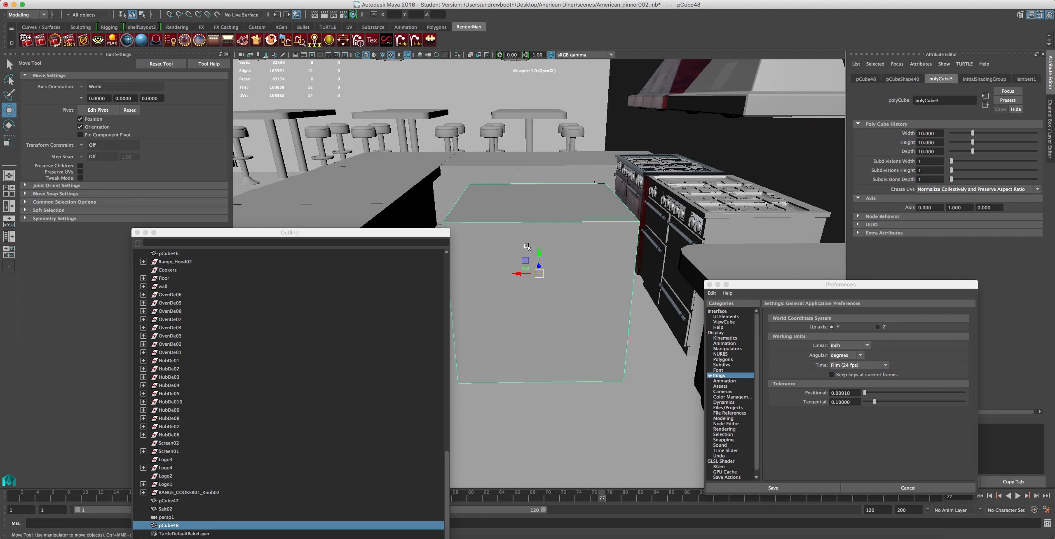
{"action": "scroll", "coordinate": [536, 256], "scroll_direction": "down", "scroll_amount": 5}
{"action": "scroll", "coordinate": [547, 271], "scroll_direction": "up", "scroll_amount": 4}
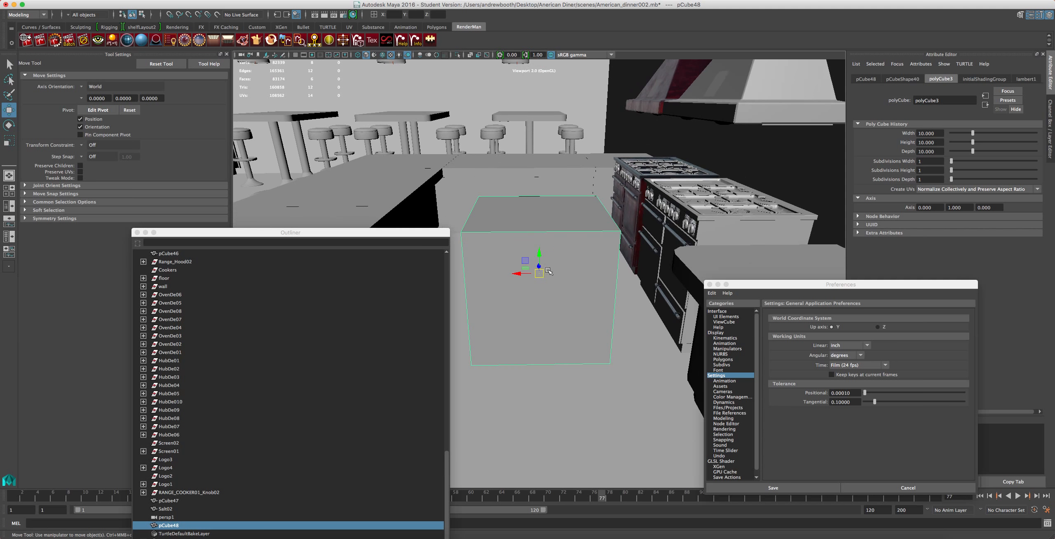
{"action": "scroll", "coordinate": [542, 263], "scroll_direction": "down", "scroll_amount": 4}
{"action": "left_click_drag", "start_coordinate": [540, 274], "coordinate": [568, 251]}
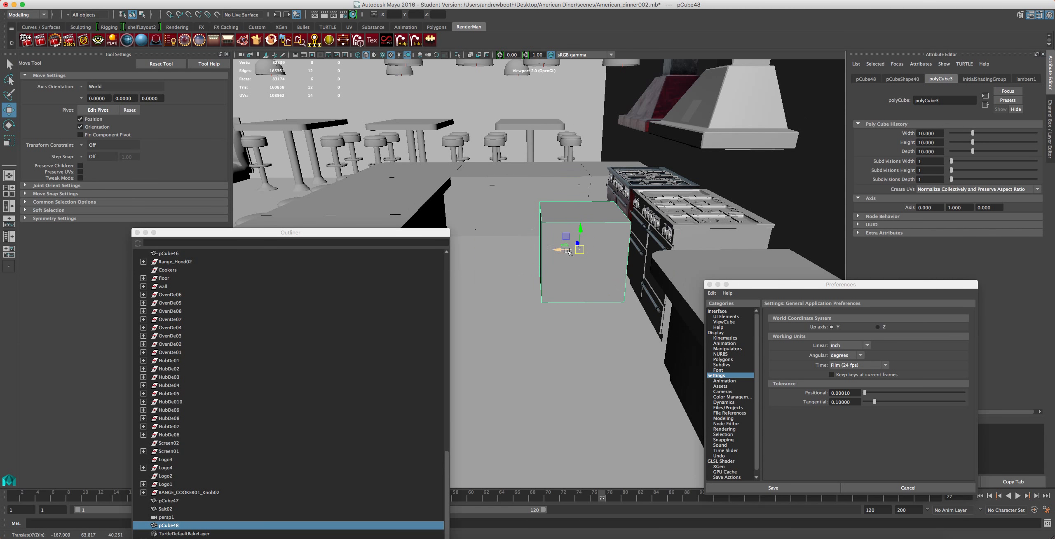
Step: Close the Outliner and Preferences windows and switch to the four-view layout
{"action": "left_click", "coordinate": [137, 233]}
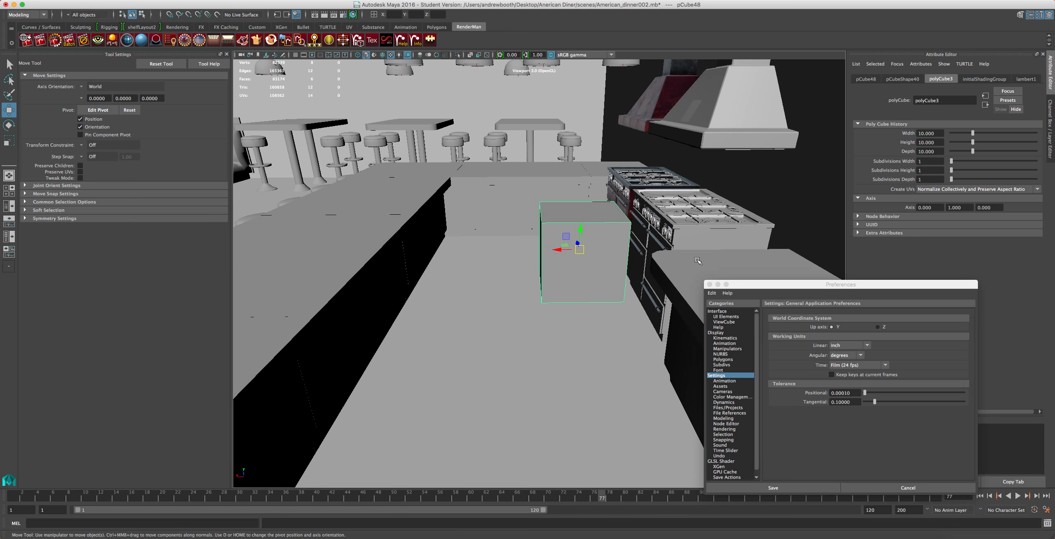
{"action": "left_click", "coordinate": [710, 285]}
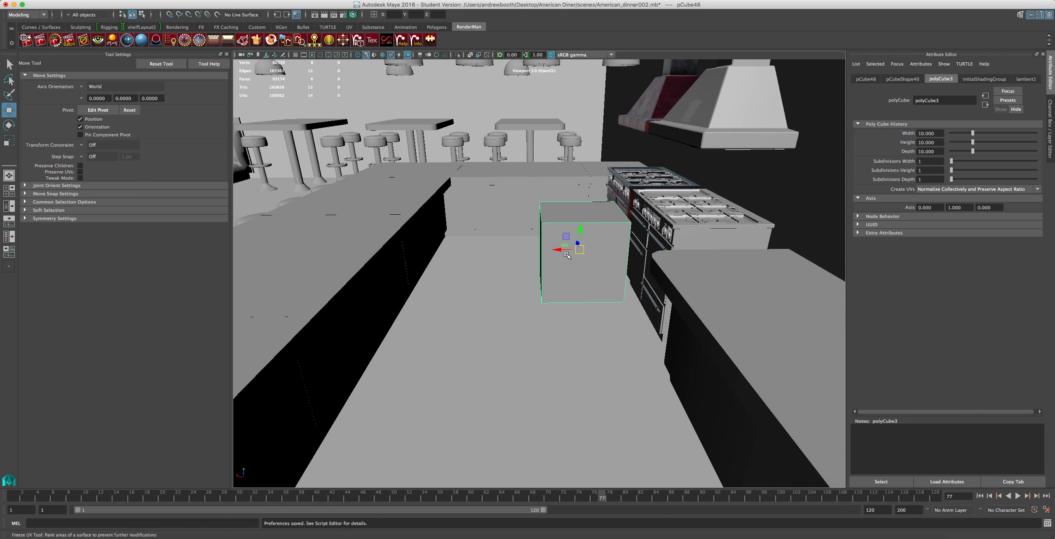
{"action": "key", "text": "space"}
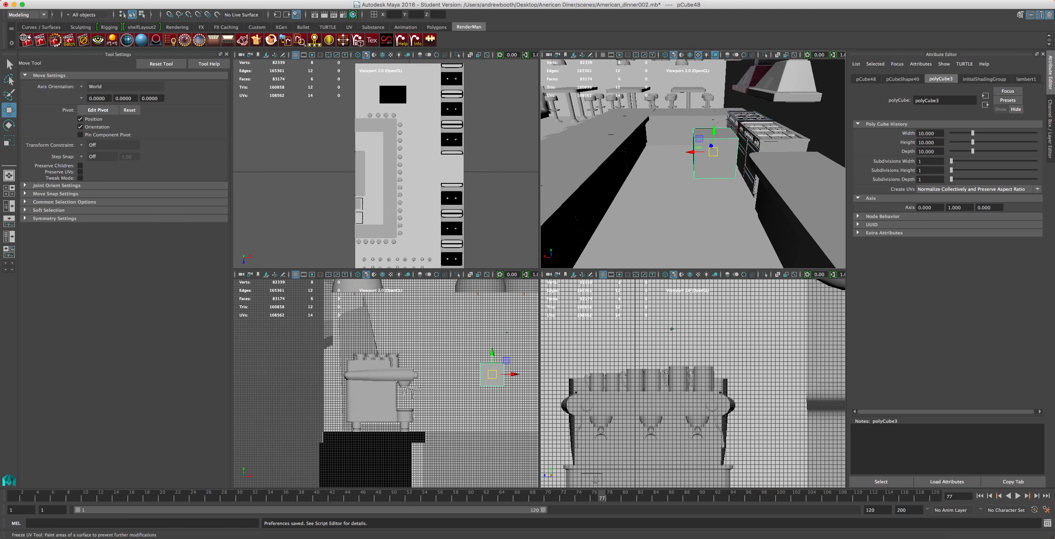
{"action": "left_click", "coordinate": [9, 257]}
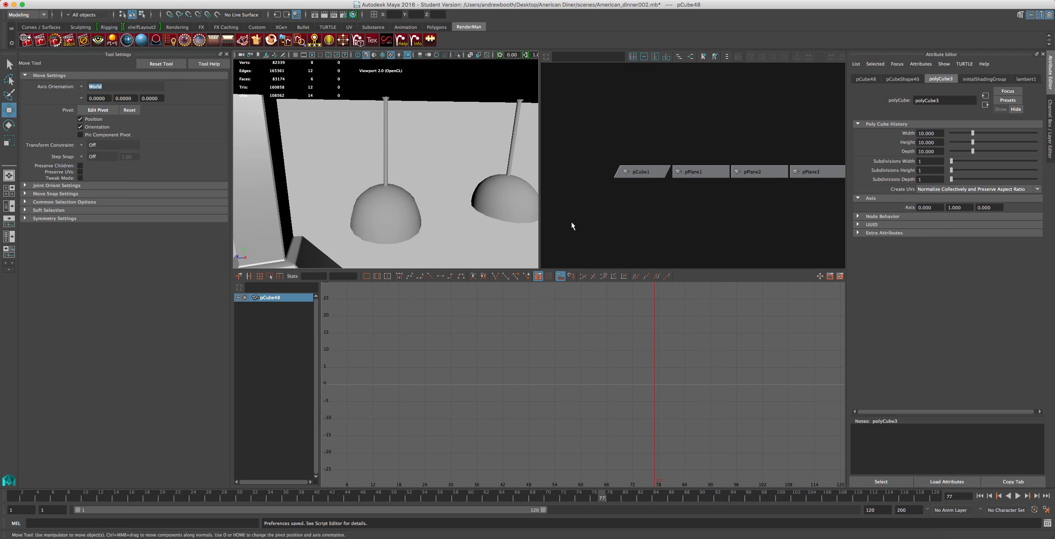
{"action": "scroll", "coordinate": [554, 236], "scroll_direction": "up", "scroll_amount": 2}
{"action": "scroll", "coordinate": [450, 243], "scroll_direction": "down", "scroll_amount": 10}
{"action": "scroll", "coordinate": [442, 296], "scroll_direction": "up", "scroll_amount": 8}
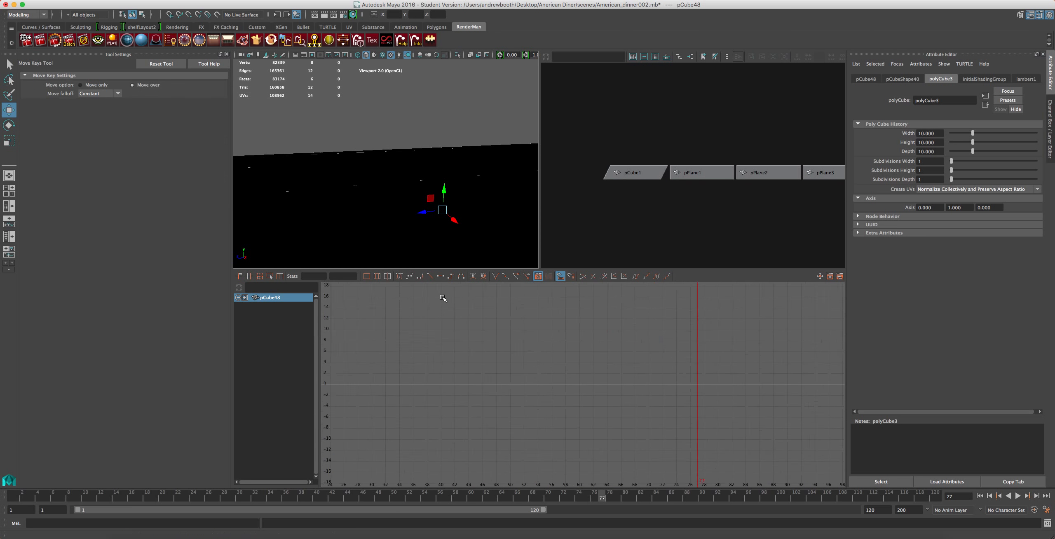
Step: Restore the four-view layout and use the side view to move the cube down onto the back counter beside the espresso machine
{"action": "left_click", "coordinate": [8, 193]}
{"action": "scroll", "coordinate": [437, 224], "scroll_direction": "down", "scroll_amount": 2}
{"action": "scroll", "coordinate": [437, 223], "scroll_direction": "up", "scroll_amount": 3}
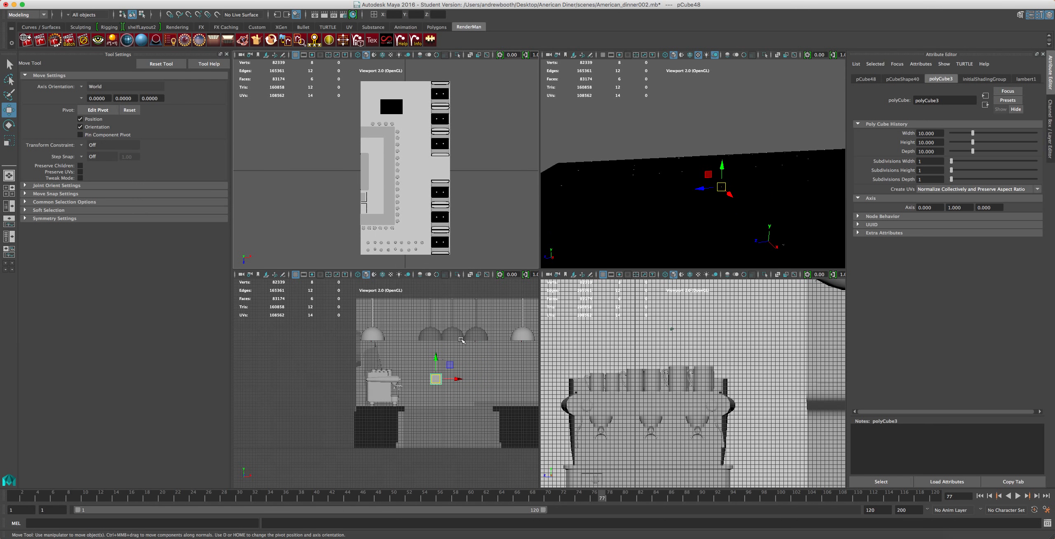
{"action": "scroll", "coordinate": [720, 397], "scroll_direction": "down", "scroll_amount": 3}
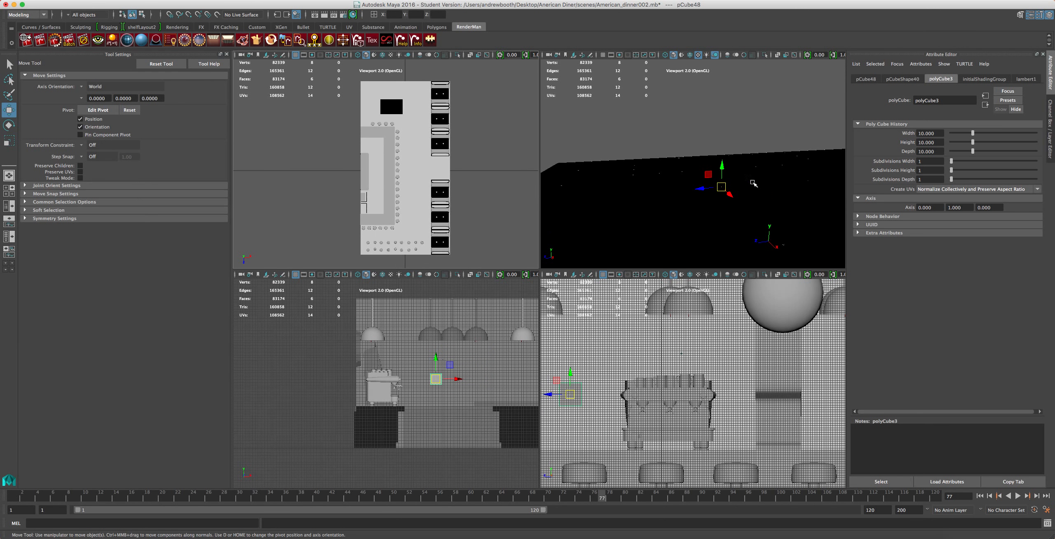
{"action": "key", "text": "f"}
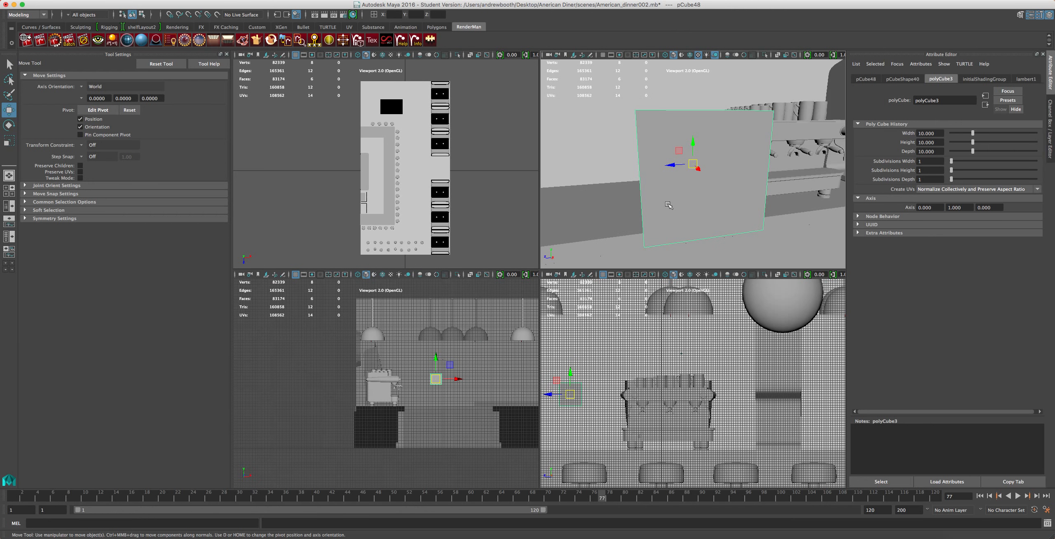
{"action": "scroll", "coordinate": [668, 205], "scroll_direction": "down", "scroll_amount": 4}
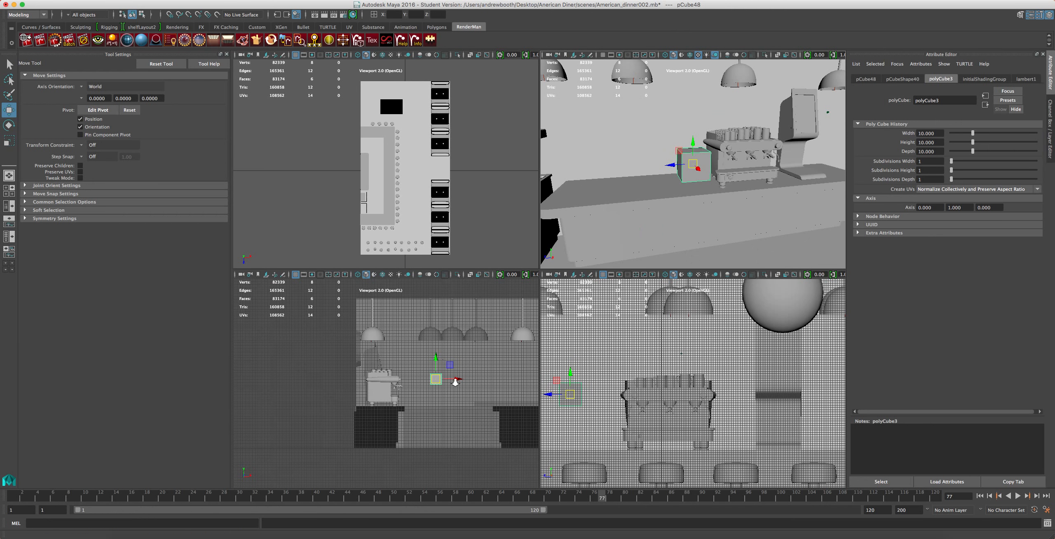
{"action": "scroll", "coordinate": [455, 383], "scroll_direction": "up", "scroll_amount": 2}
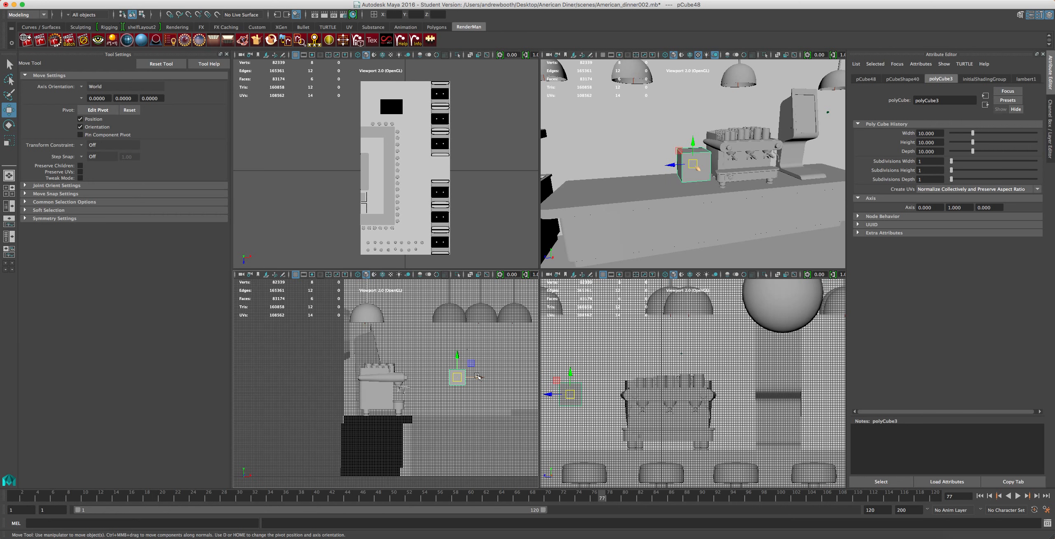
{"action": "left_click_drag", "start_coordinate": [478, 376], "coordinate": [371, 387]}
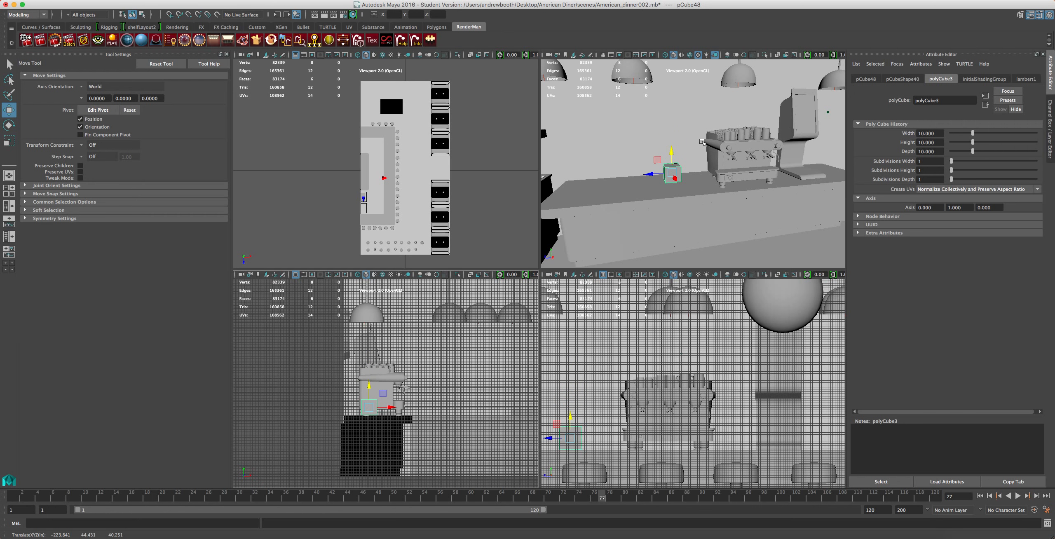
Step: Frame the cube in a single perspective view and lower it slightly so its base rests on the countertop
{"action": "key", "text": "f"}
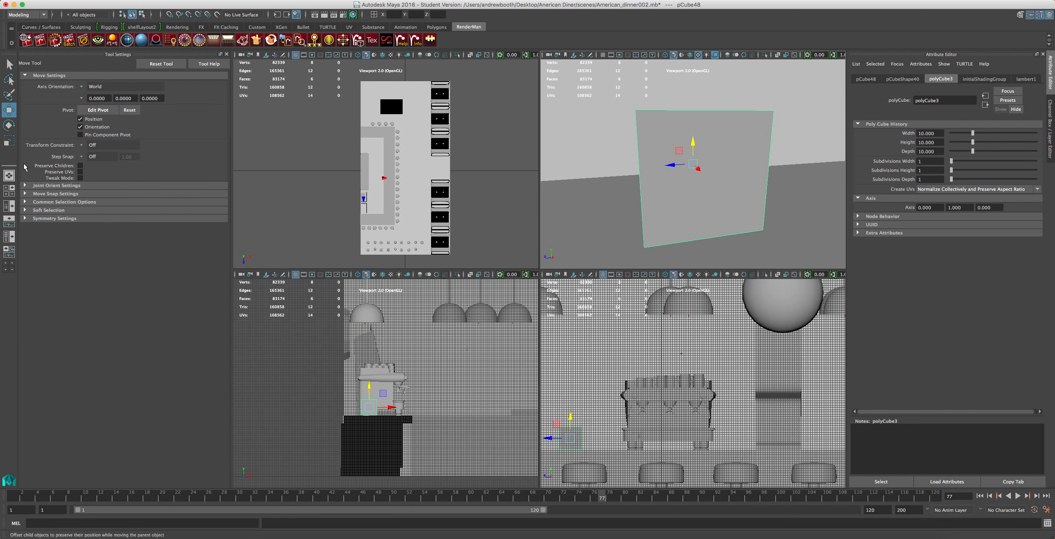
{"action": "left_click", "coordinate": [9, 175]}
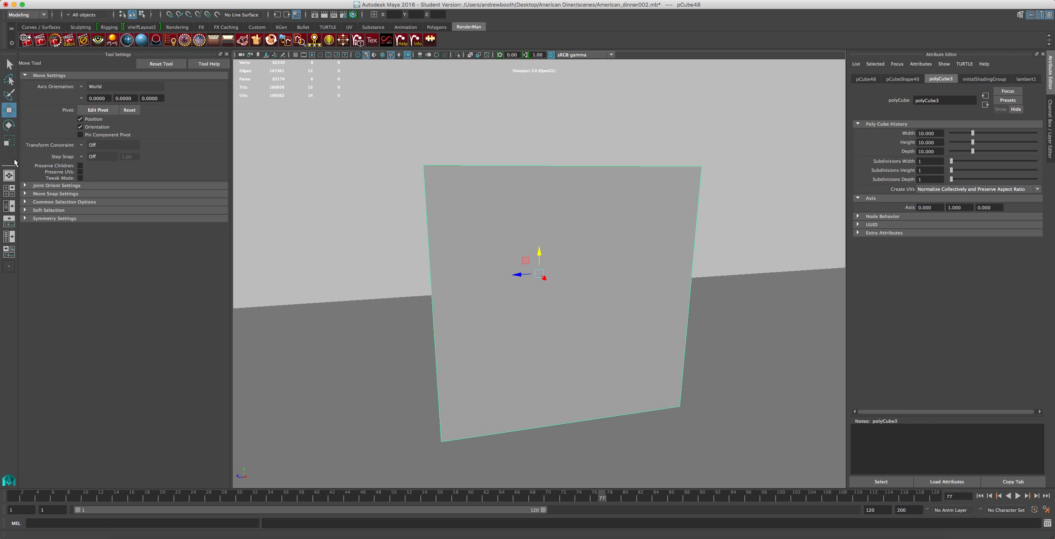
{"action": "scroll", "coordinate": [245, 292], "scroll_direction": "down", "scroll_amount": 5}
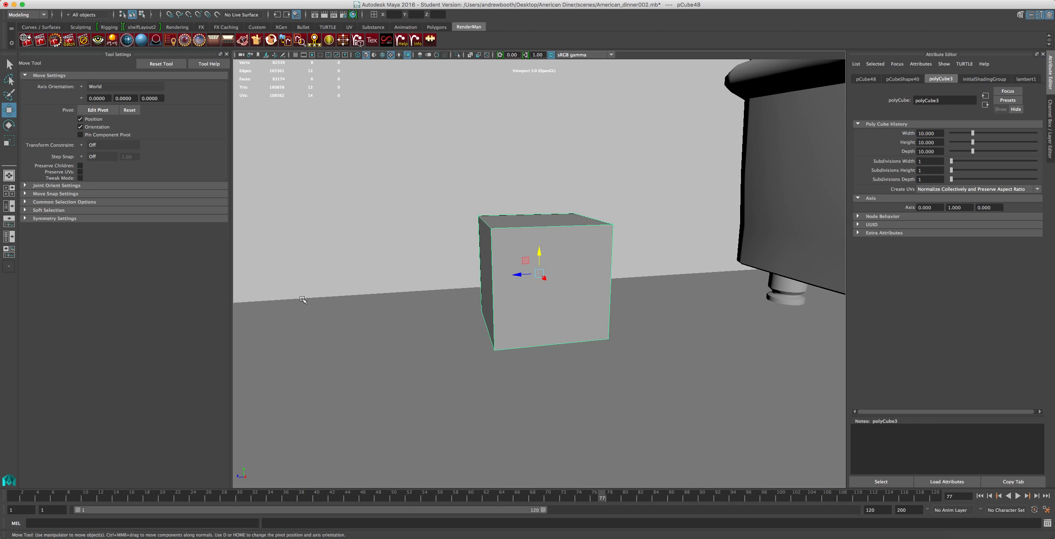
{"action": "left_click_drag", "start_coordinate": [510, 297], "coordinate": [539, 254], "text": "alt"}
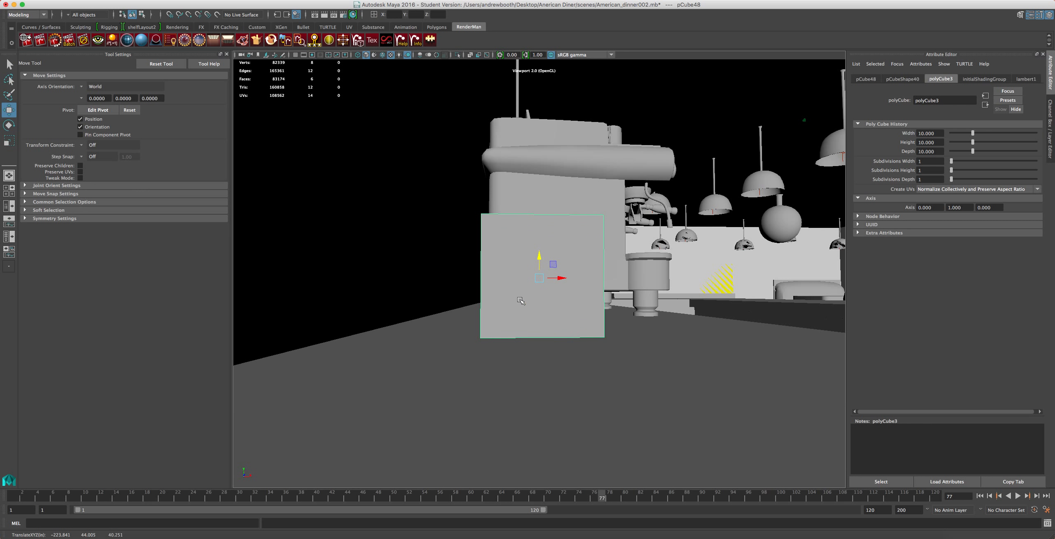
{"action": "left_click_drag", "start_coordinate": [560, 349], "coordinate": [438, 371], "text": "alt"}
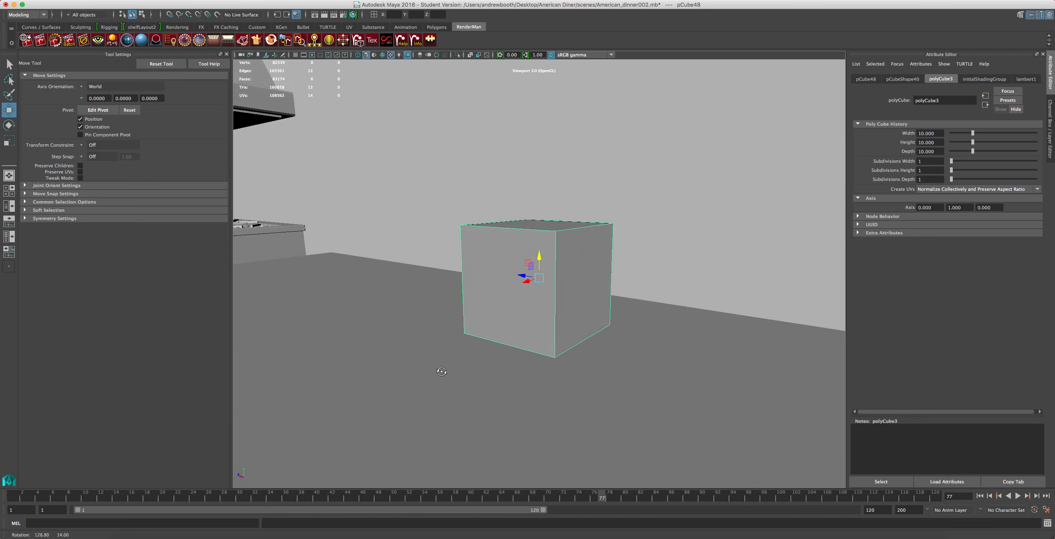
Step: Slide the cube forward along the X axis, away from the wall, and check its position on the countertop
{"action": "left_click_drag", "start_coordinate": [508, 292], "coordinate": [483, 363]}
{"action": "scroll", "coordinate": [463, 395], "scroll_direction": "down", "scroll_amount": 8}
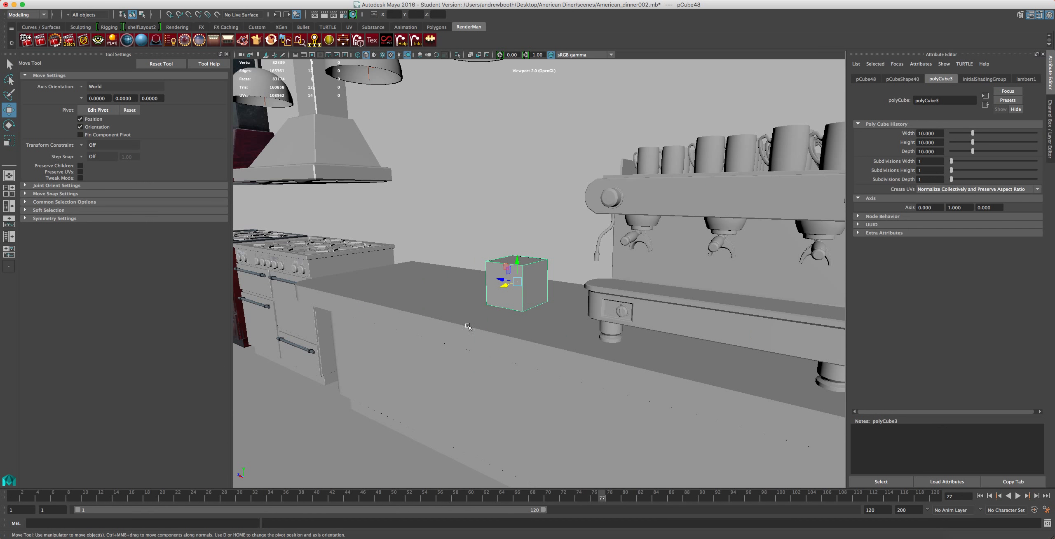
{"action": "left_click_drag", "start_coordinate": [578, 287], "coordinate": [654, 258], "text": "alt"}
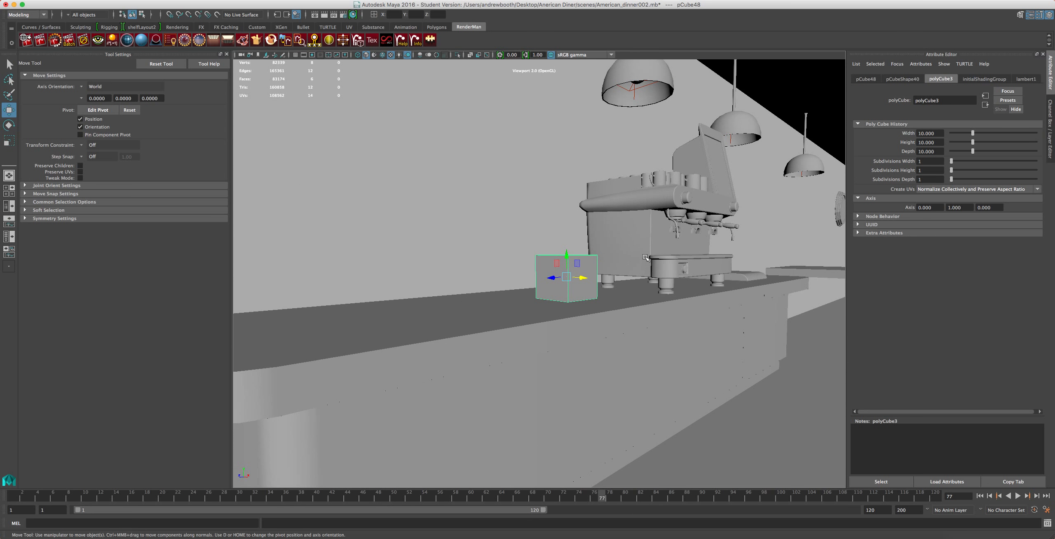
{"action": "scroll", "coordinate": [553, 300], "scroll_direction": "up", "scroll_amount": 5}
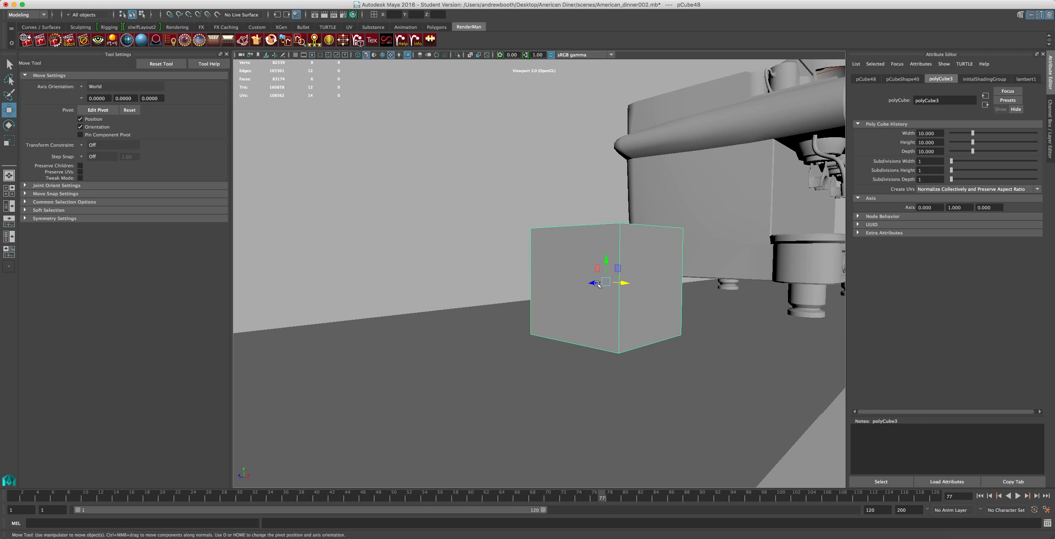
Step: Try sliding the cube back toward the wall along the X axis and undo that move
{"action": "left_click_drag", "start_coordinate": [625, 283], "coordinate": [489, 239]}
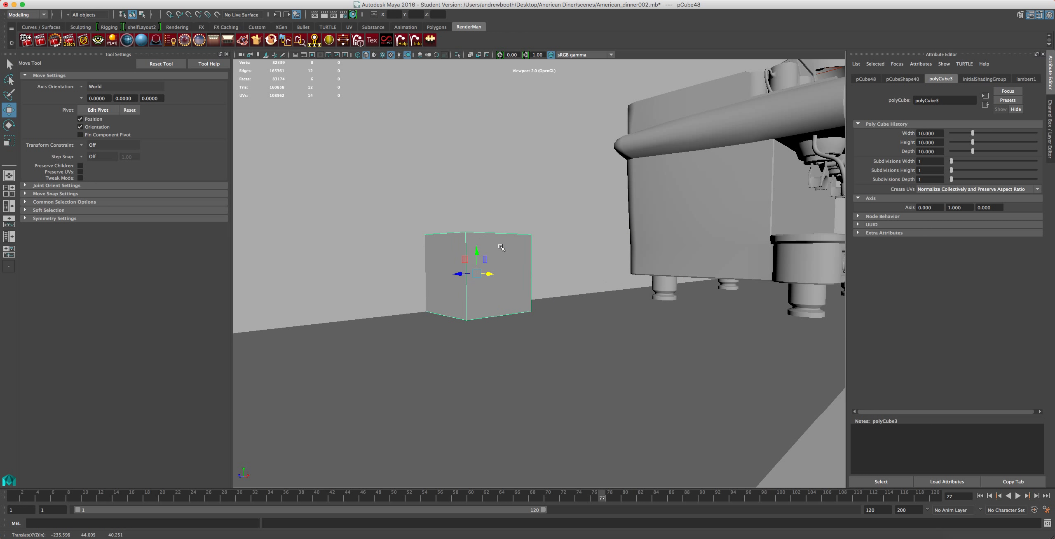
{"action": "scroll", "coordinate": [493, 206], "scroll_direction": "down", "scroll_amount": 5}
{"action": "left_click_drag", "start_coordinate": [562, 347], "coordinate": [496, 367], "text": "alt"}
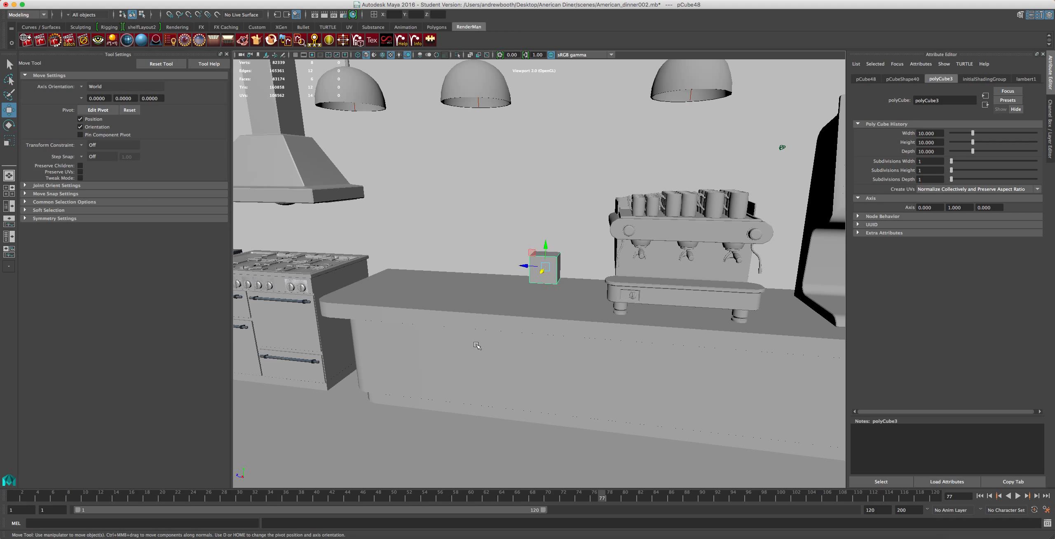
{"action": "key", "text": "ctrl+z"}
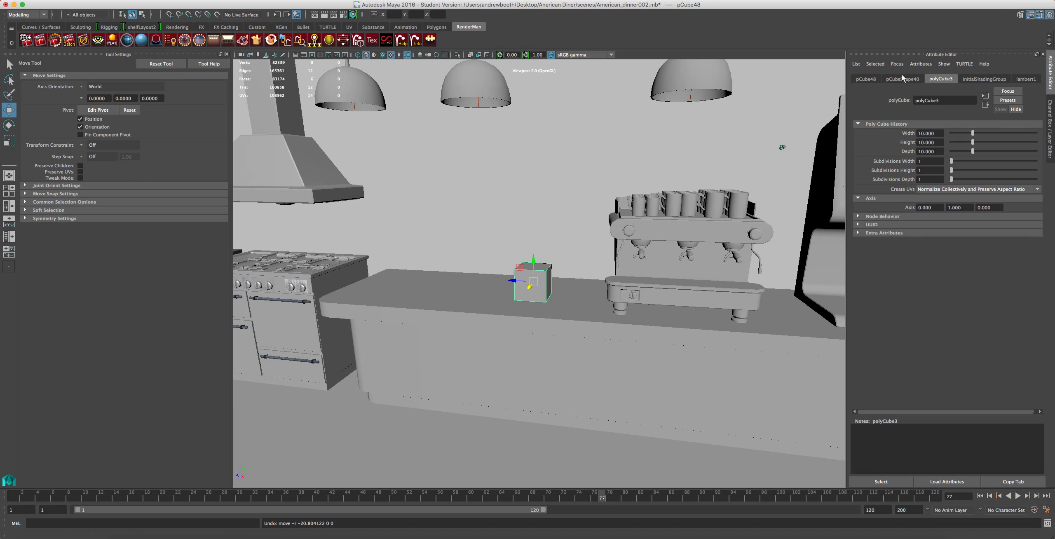
Step: Frame the cube closely on the counter with the espresso machine in view for size comparison
{"action": "middle_click_drag", "start_coordinate": [546, 325], "coordinate": [582, 311], "text": "alt"}
{"action": "key", "text": "f"}
{"action": "scroll", "coordinate": [573, 310], "scroll_direction": "down", "scroll_amount": 8}
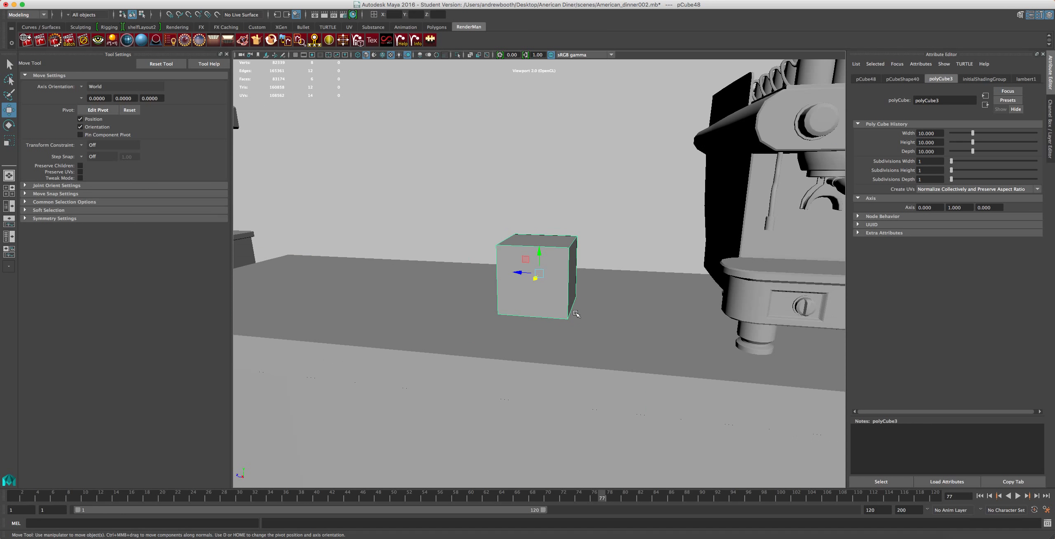
Step: Try sliding the cube along the X axis on the countertop and undo that move
{"action": "scroll", "coordinate": [571, 302], "scroll_direction": "up", "scroll_amount": 3}
{"action": "left_click_drag", "start_coordinate": [535, 278], "coordinate": [582, 238]}
{"action": "key", "text": "z"}
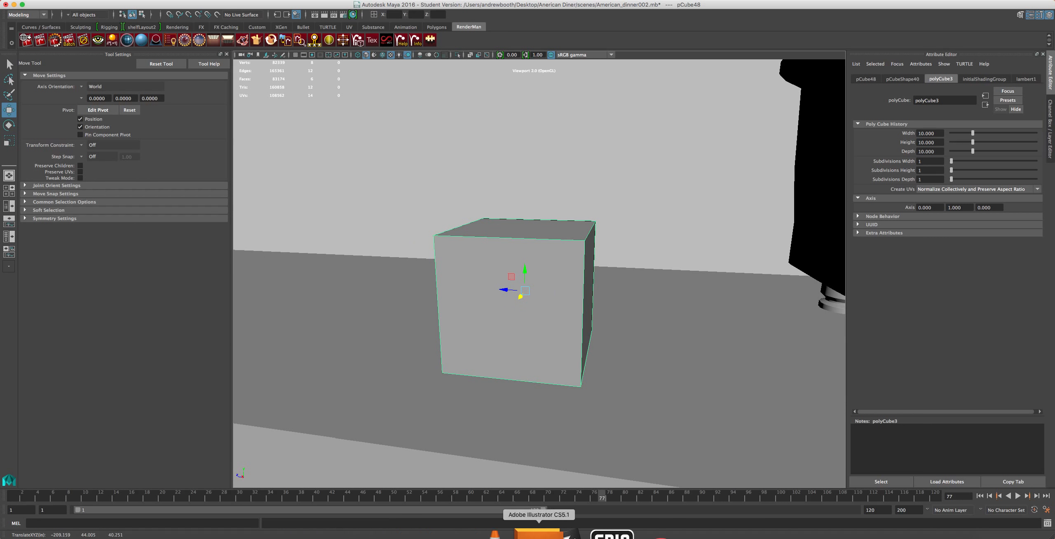
Step: Check the food mixer reference photo in the browser, and compare the cube's size with the espresso machine and stove in the Maya scene
{"action": "left_click", "coordinate": [788, 533]}
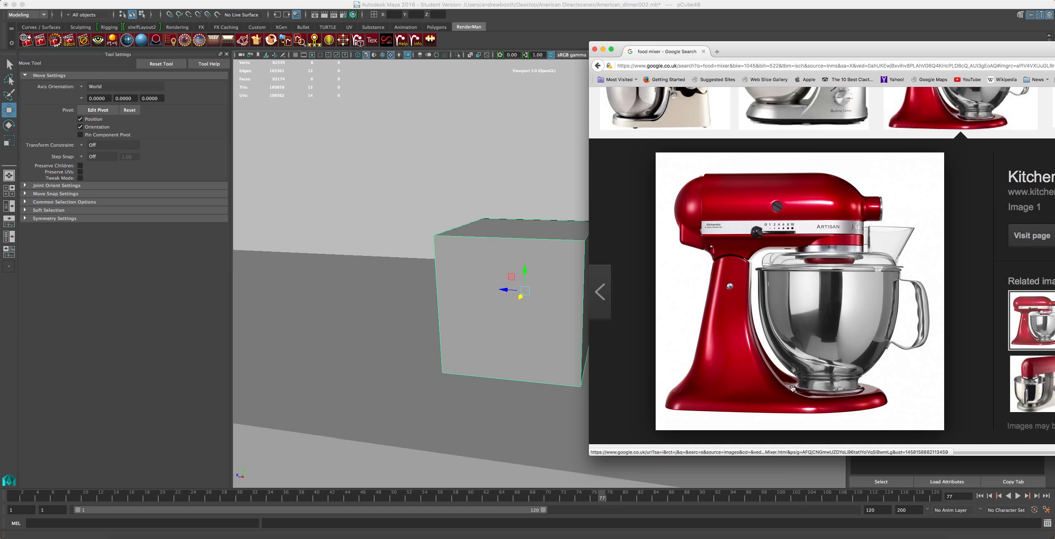
{"action": "left_click", "coordinate": [742, 39]}
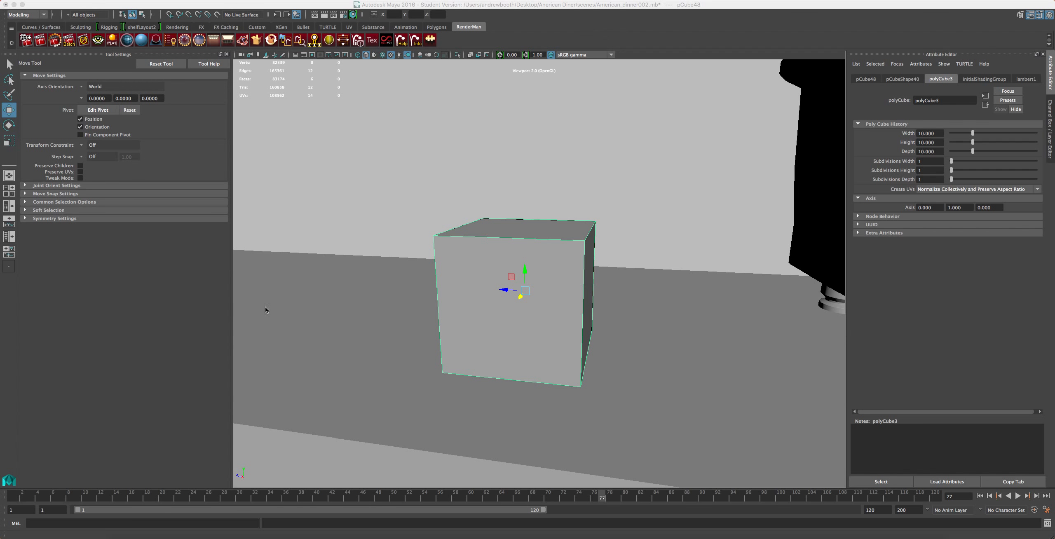
{"action": "scroll", "coordinate": [568, 445], "scroll_direction": "down", "scroll_amount": 5}
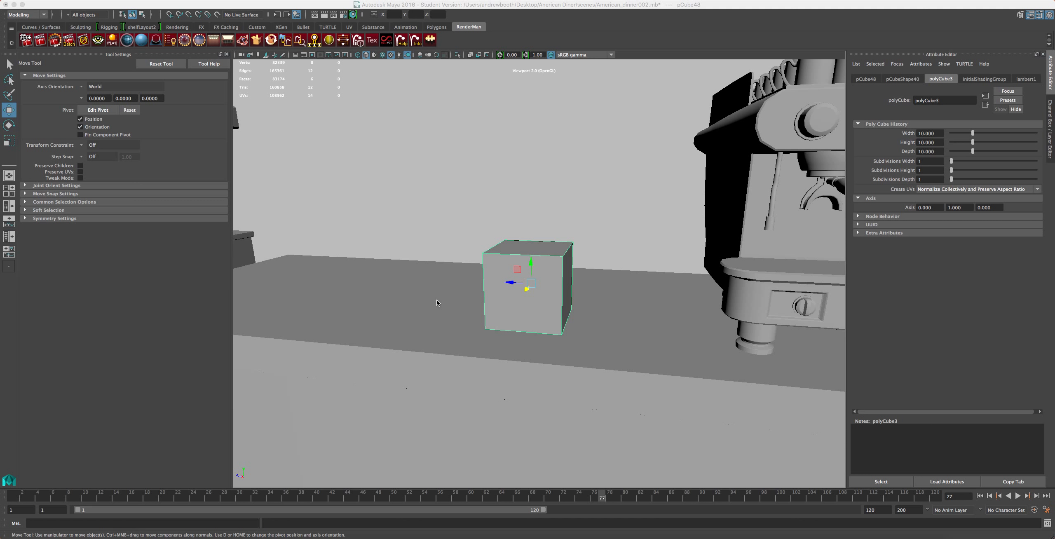
{"action": "scroll", "coordinate": [548, 294], "scroll_direction": "down", "scroll_amount": 5}
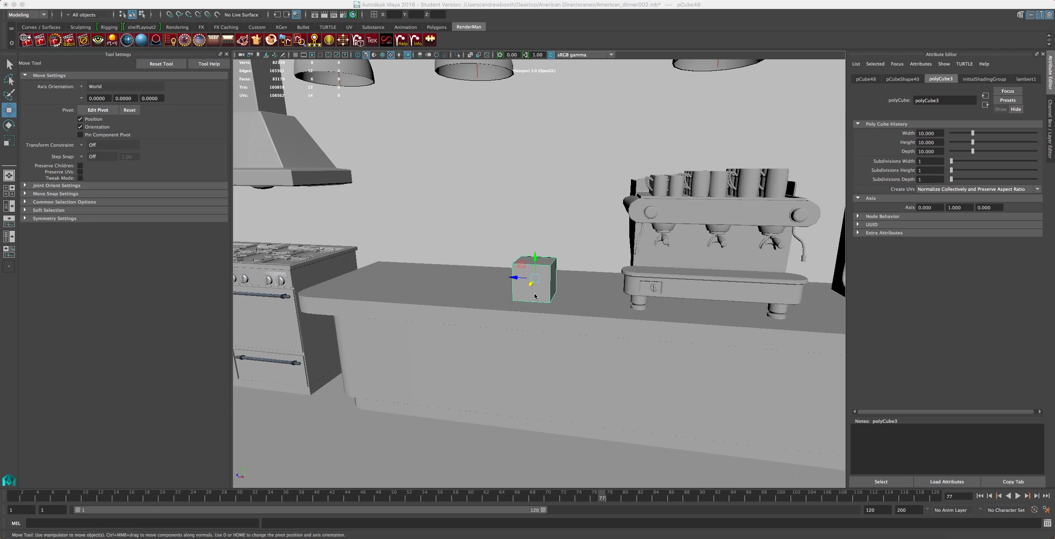
{"action": "scroll", "coordinate": [734, 257], "scroll_direction": "up", "scroll_amount": 3}
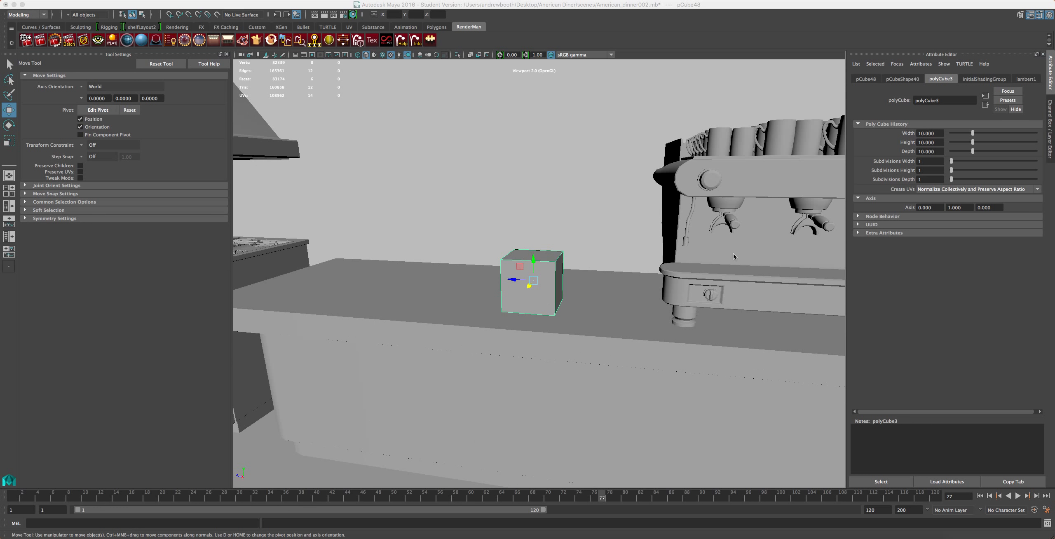
{"action": "scroll", "coordinate": [567, 290], "scroll_direction": "down", "scroll_amount": 3}
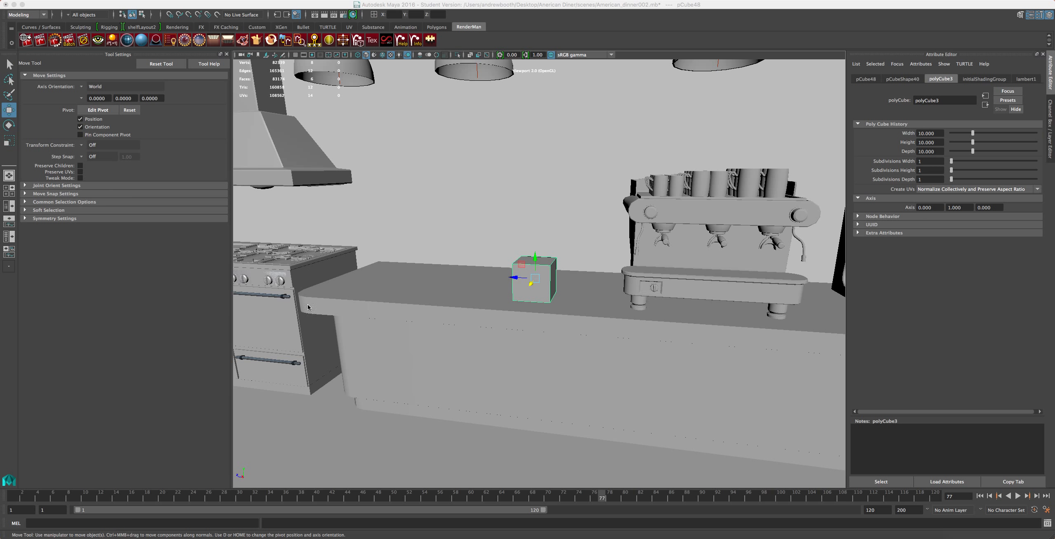
{"action": "scroll", "coordinate": [500, 240], "scroll_direction": "down", "scroll_amount": 5}
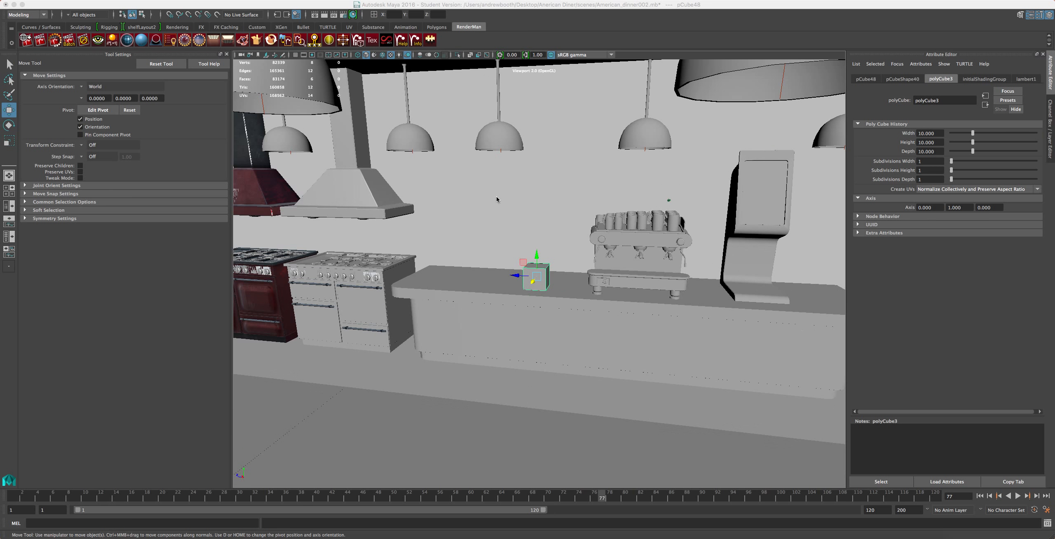
{"action": "scroll", "coordinate": [469, 247], "scroll_direction": "up", "scroll_amount": 5}
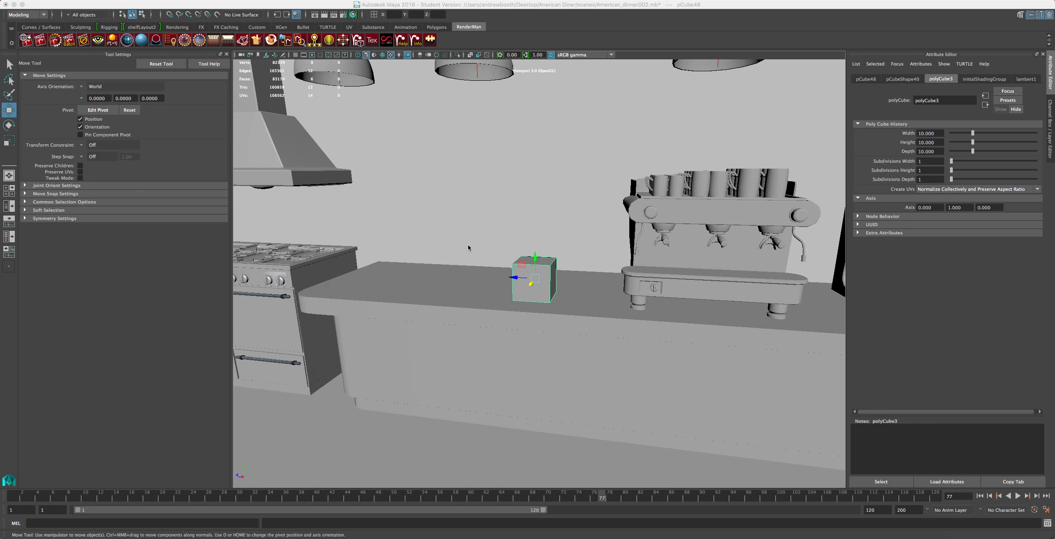
{"action": "scroll", "coordinate": [508, 285], "scroll_direction": "up", "scroll_amount": 4}
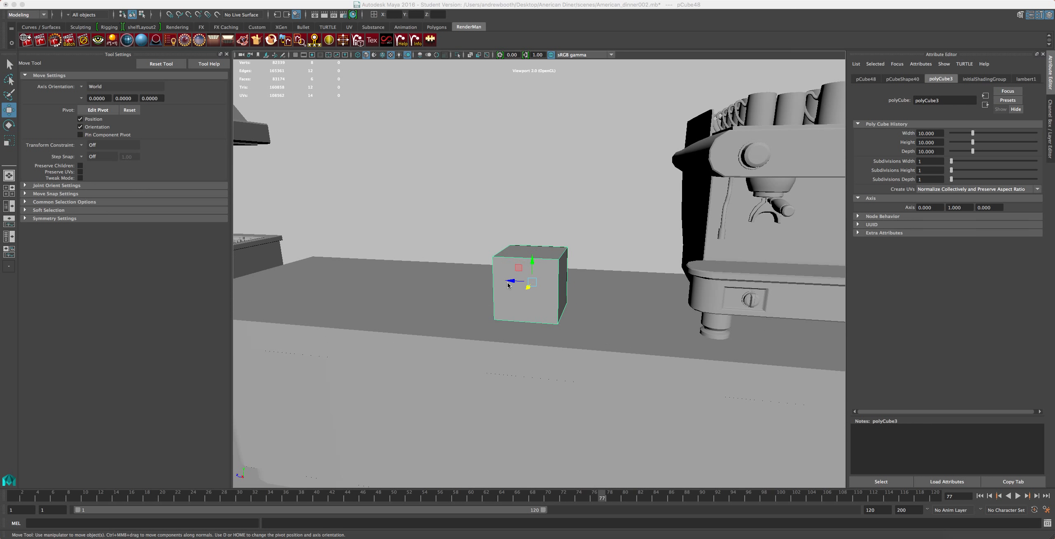
{"action": "scroll", "coordinate": [510, 287], "scroll_direction": "down", "scroll_amount": 2}
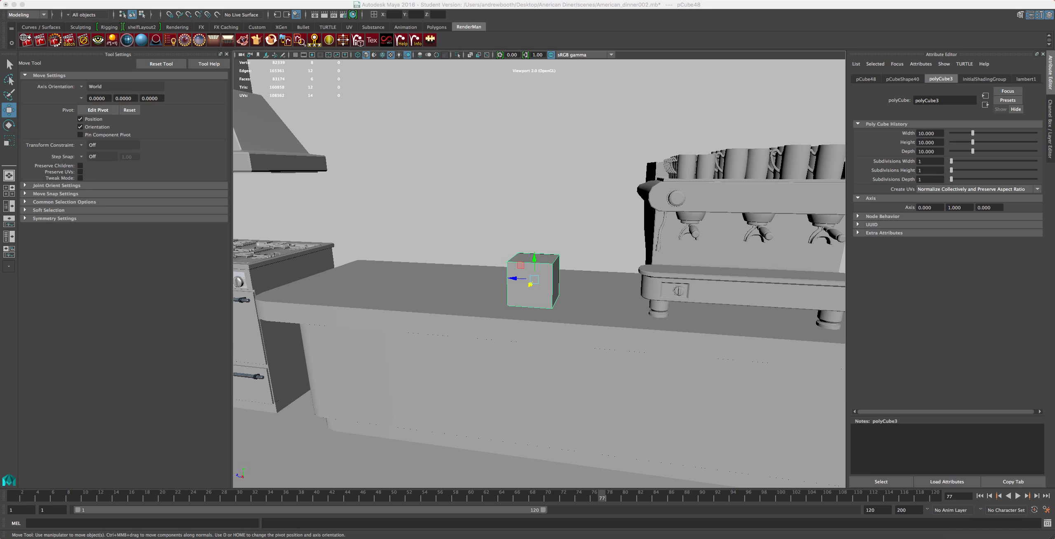
Step: Switch to the browser, search for "food mixer wikipedia" in a new tab, and open the Mixer (cooking) article
{"action": "left_click_drag", "start_coordinate": [0, 29], "coordinate": [577, 53]}
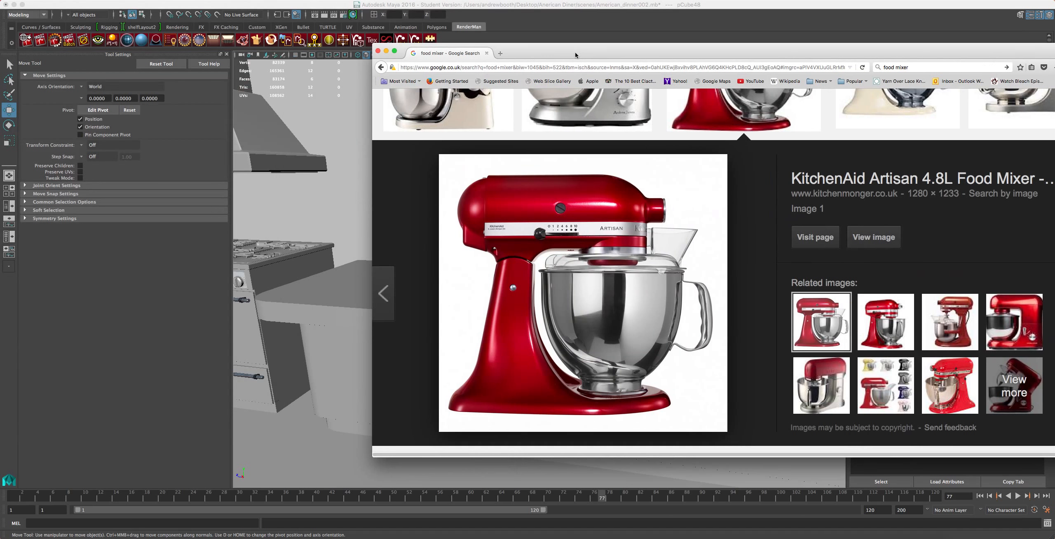
{"action": "left_click", "coordinate": [500, 54]}
{"action": "left_click", "coordinate": [914, 67]}
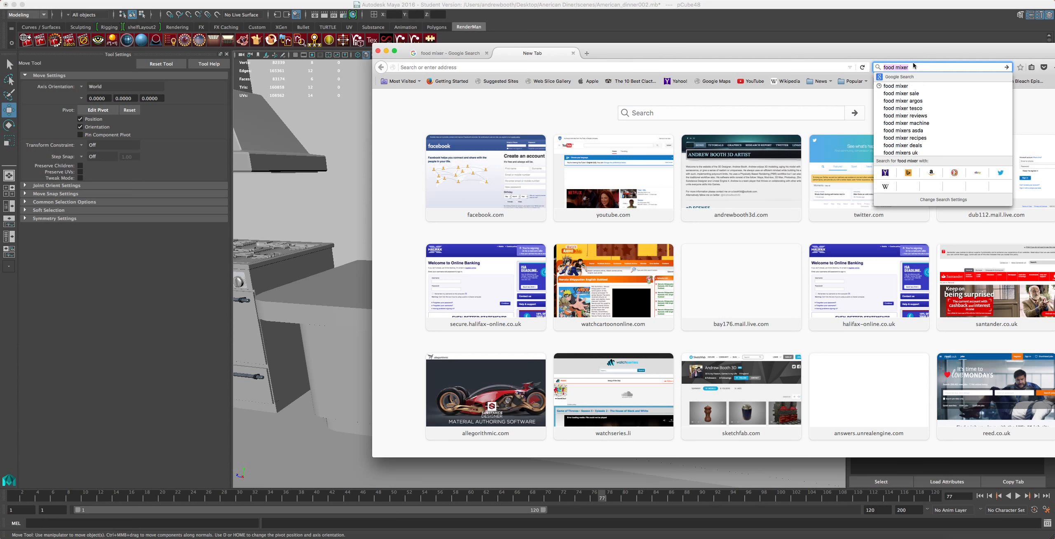
{"action": "key", "text": "Right"}
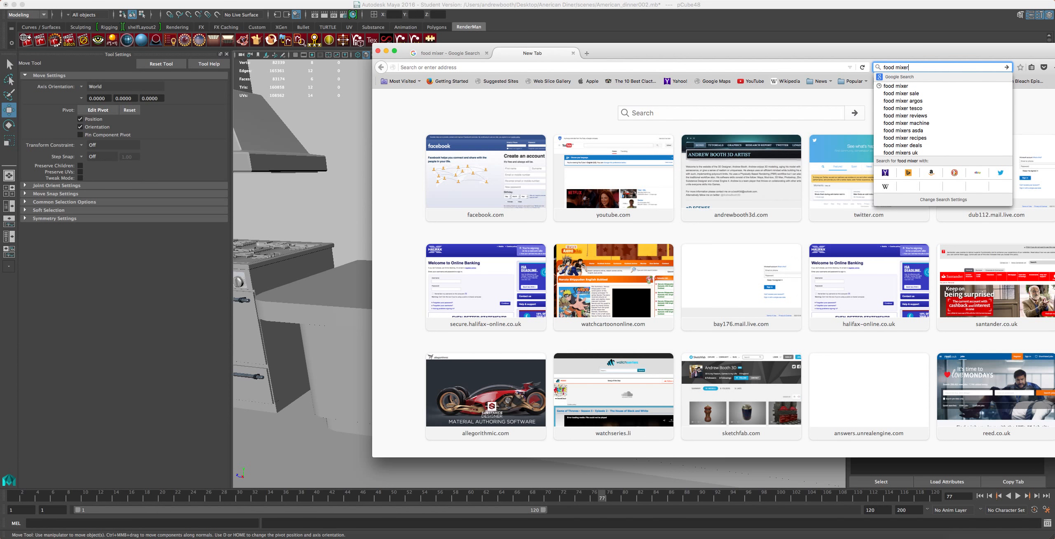
{"action": "type", "text": "wikipedia"}
{"action": "key", "text": "Return"}
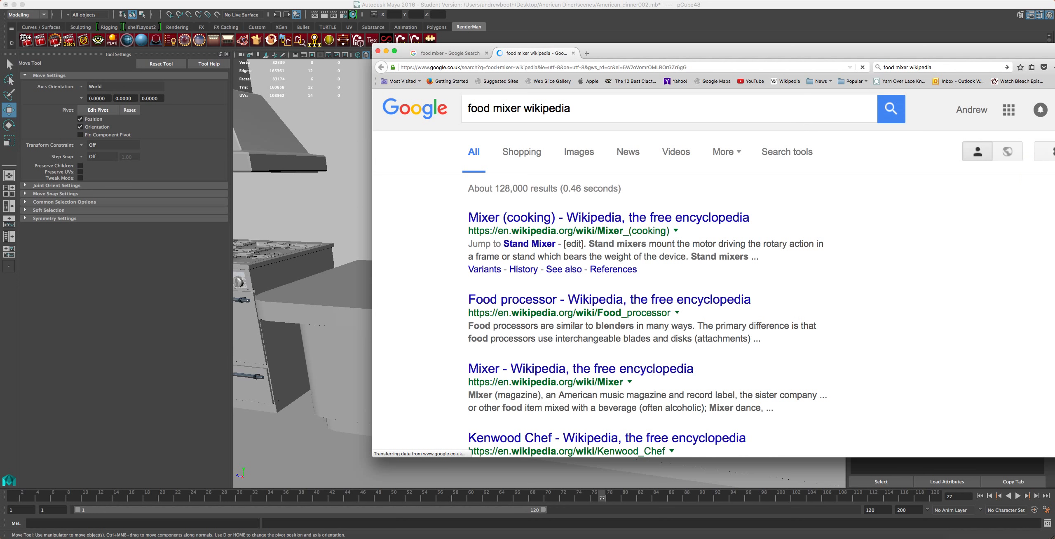
{"action": "left_click", "coordinate": [523, 218]}
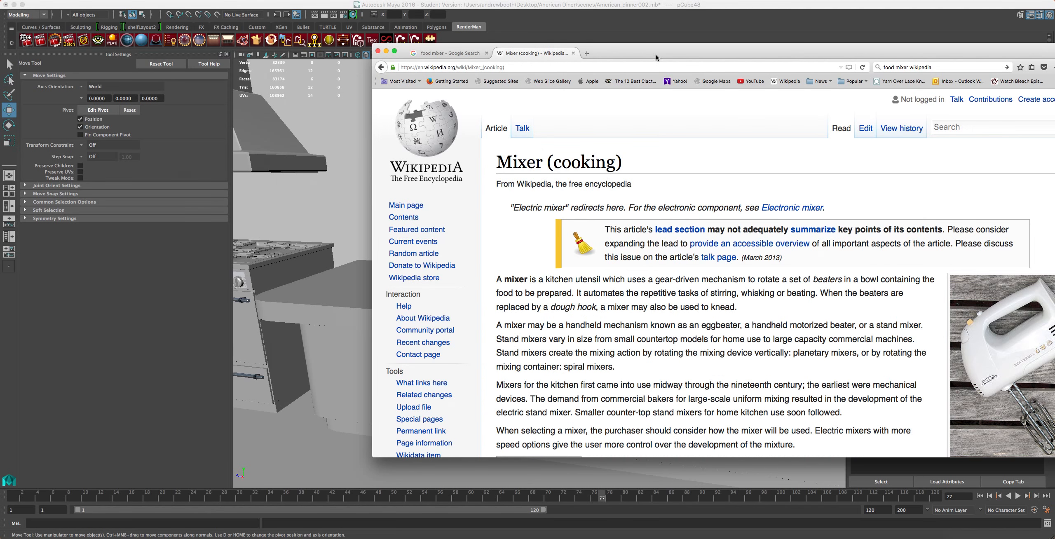
Step: Center the browser window, skim the Mixer (cooking) article, and go to its Stand Mixer section
{"action": "left_click_drag", "start_coordinate": [655, 48], "coordinate": [448, 5]}
{"action": "scroll", "coordinate": [544, 246], "scroll_direction": "down", "scroll_amount": 15}
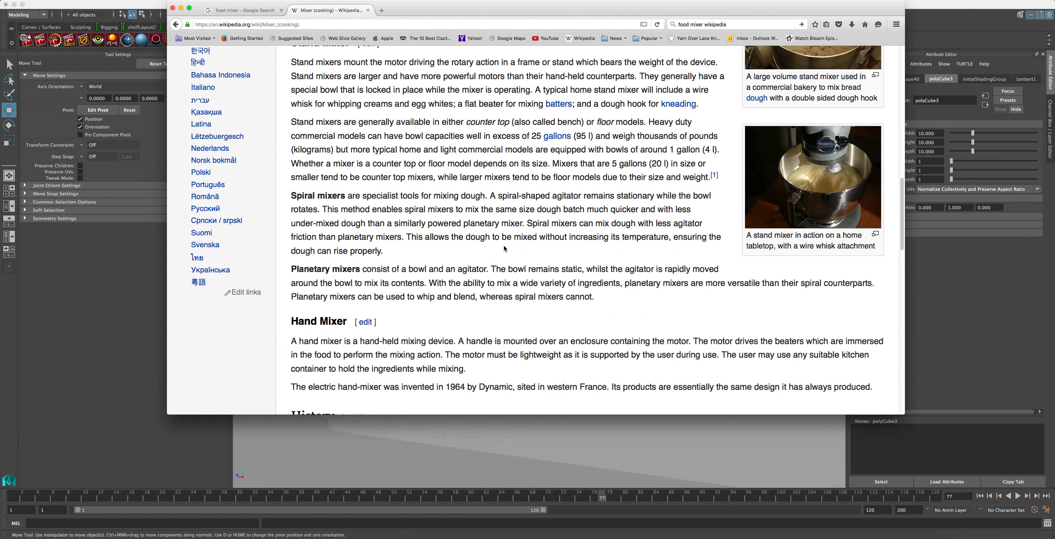
{"action": "scroll", "coordinate": [545, 247], "scroll_direction": "up", "scroll_amount": 5}
{"action": "scroll", "coordinate": [545, 246], "scroll_direction": "up", "scroll_amount": 7}
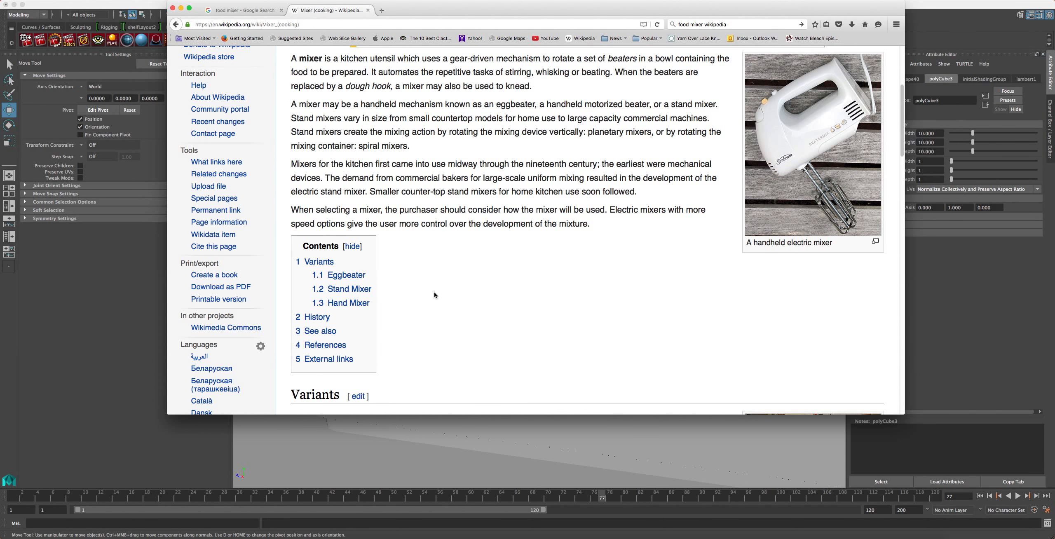
{"action": "scroll", "coordinate": [339, 307], "scroll_direction": "up", "scroll_amount": 1}
{"action": "left_click", "coordinate": [339, 306]}
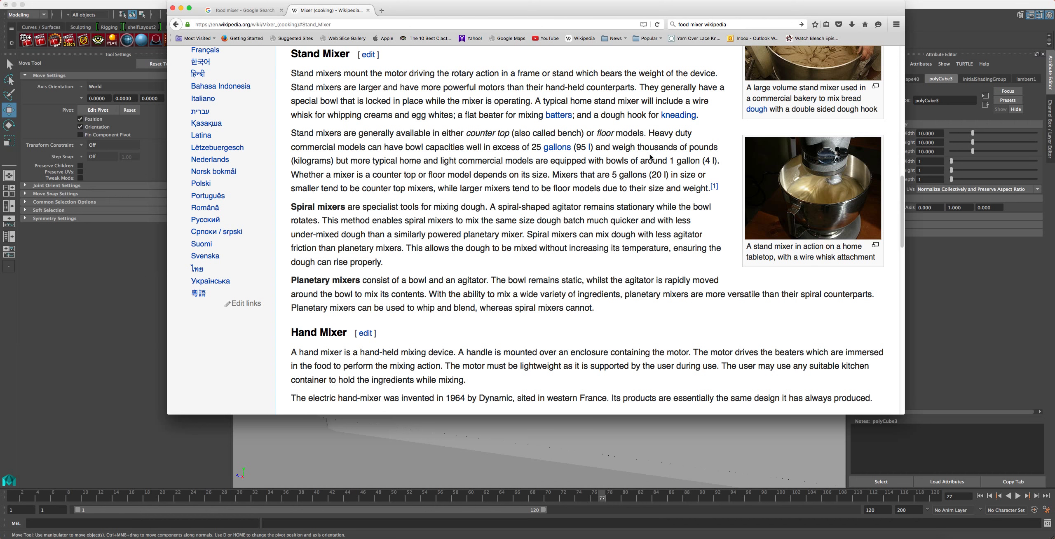
Step: Examine the article's Stand Mixer section and surrounding text for information on the mixer's size
{"action": "scroll", "coordinate": [651, 157], "scroll_direction": "down", "scroll_amount": 1}
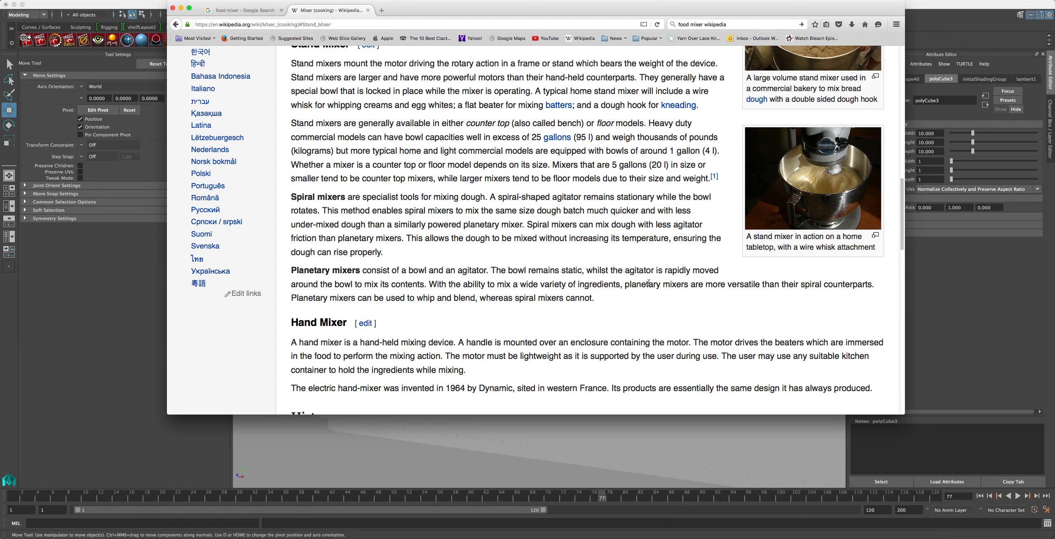
{"action": "scroll", "coordinate": [537, 279], "scroll_direction": "up", "scroll_amount": 10}
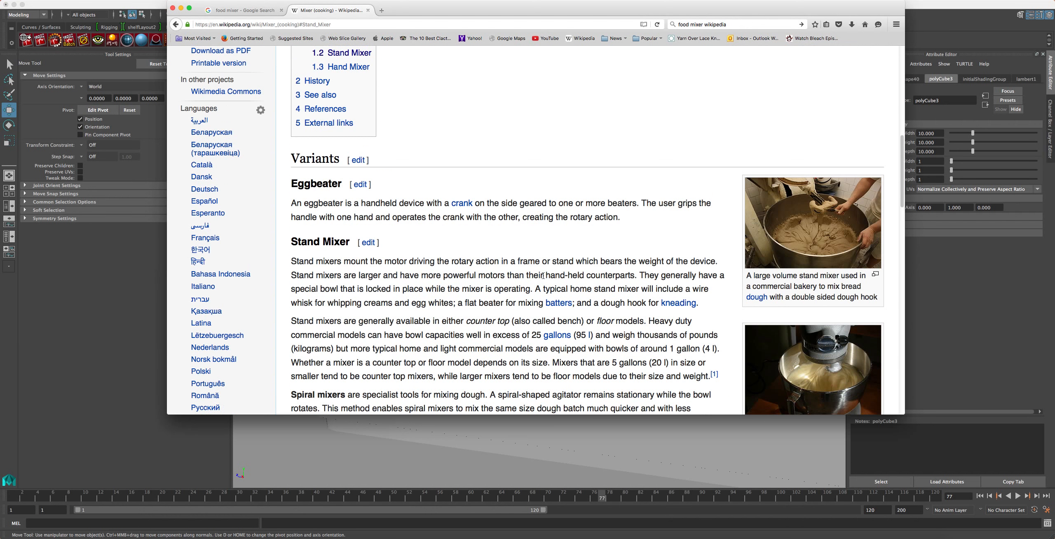
{"action": "scroll", "coordinate": [498, 321], "scroll_direction": "down", "scroll_amount": 15}
{"action": "scroll", "coordinate": [501, 320], "scroll_direction": "up", "scroll_amount": 7}
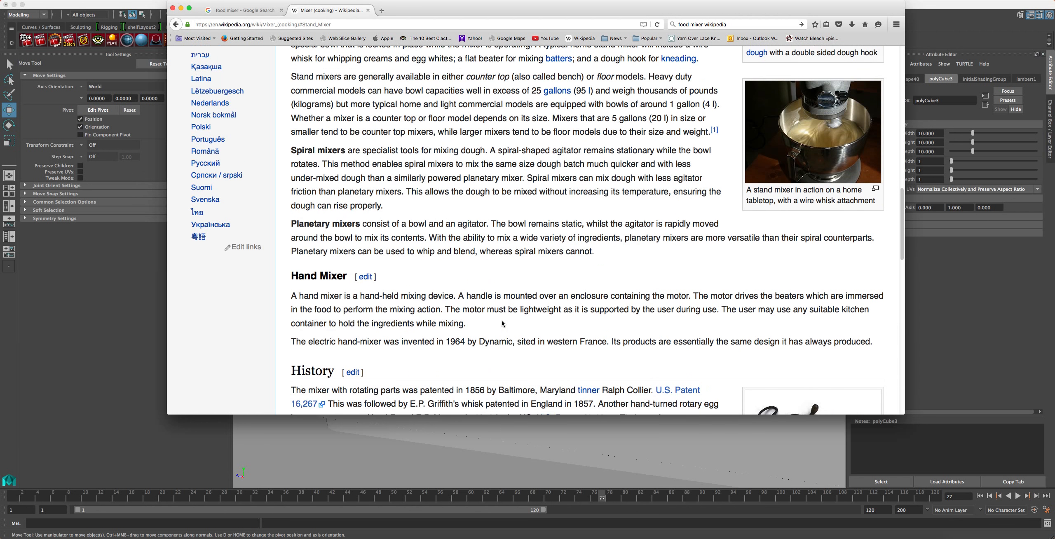
{"action": "scroll", "coordinate": [502, 319], "scroll_direction": "up", "scroll_amount": 4}
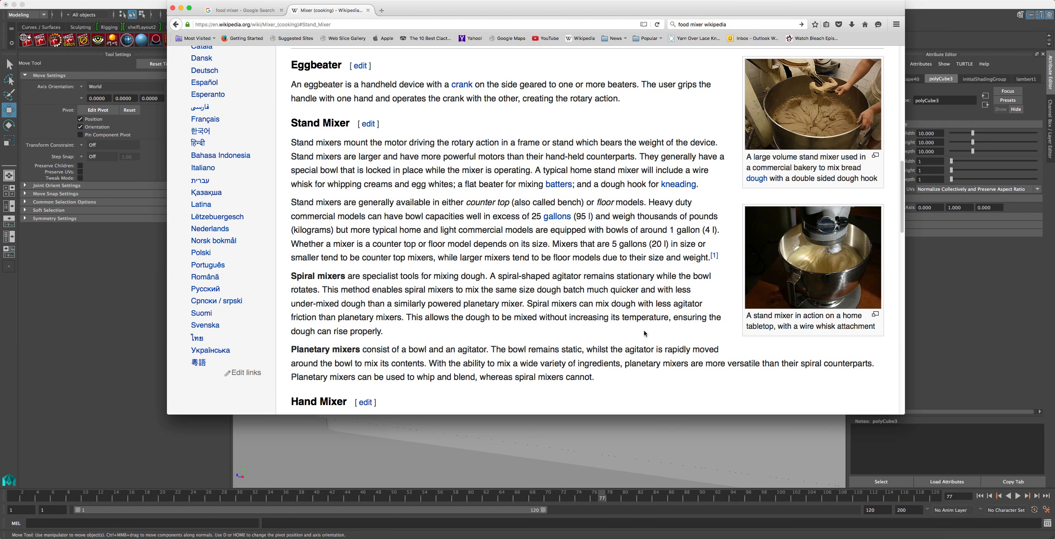
{"action": "scroll", "coordinate": [627, 273], "scroll_direction": "up", "scroll_amount": 2}
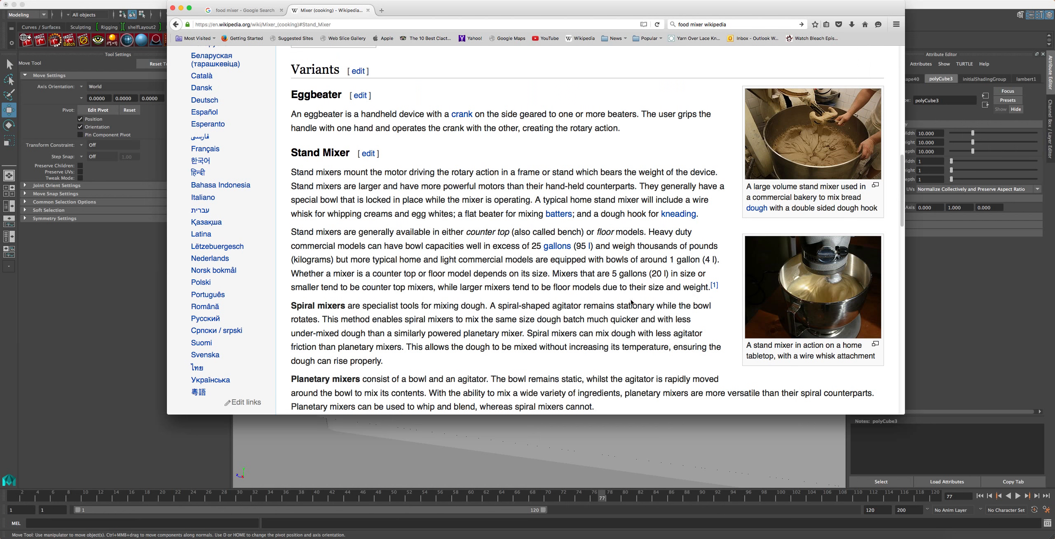
{"action": "scroll", "coordinate": [262, 84], "scroll_direction": "up", "scroll_amount": 10}
Step: Return to the Google results and change the search to "food mixer dimensions"
{"action": "left_click", "coordinate": [178, 24]}
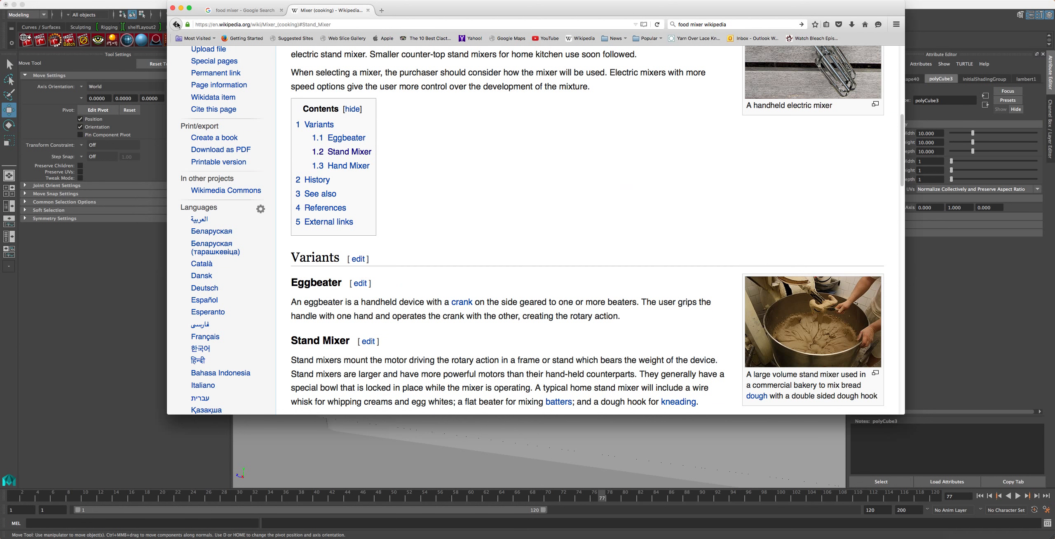
{"action": "left_click", "coordinate": [176, 24]}
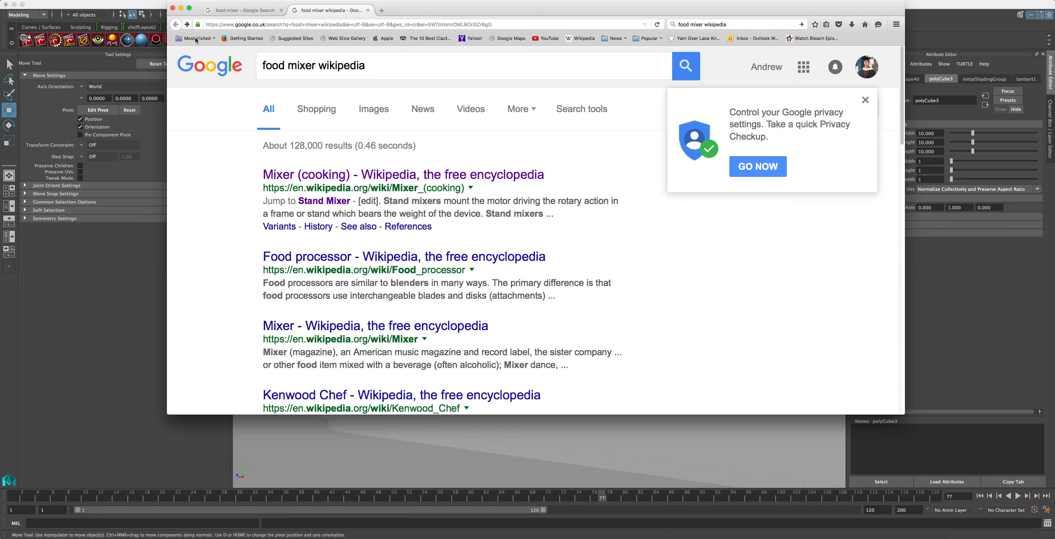
{"action": "double_click", "coordinate": [321, 62]}
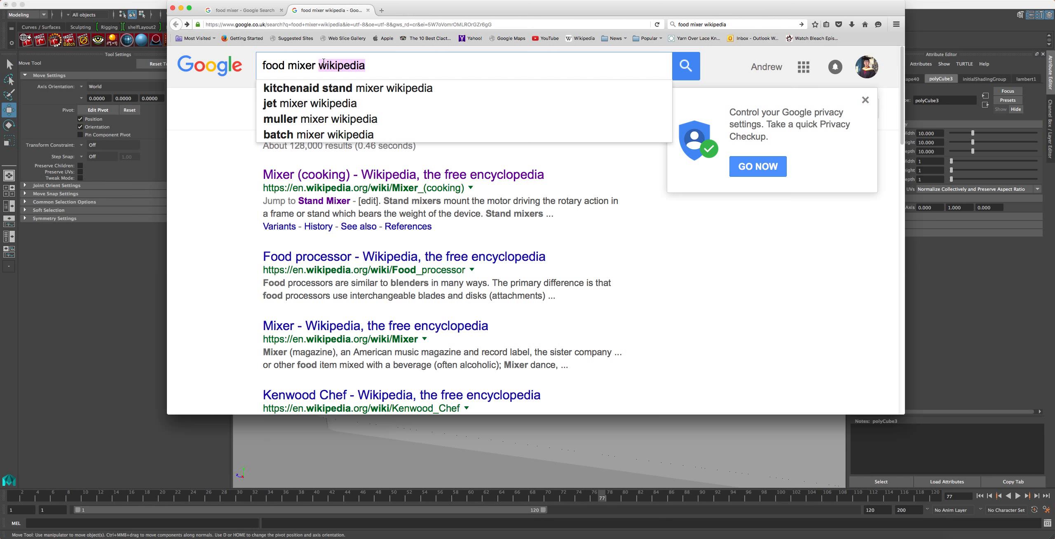
{"action": "type", "text": "di"}
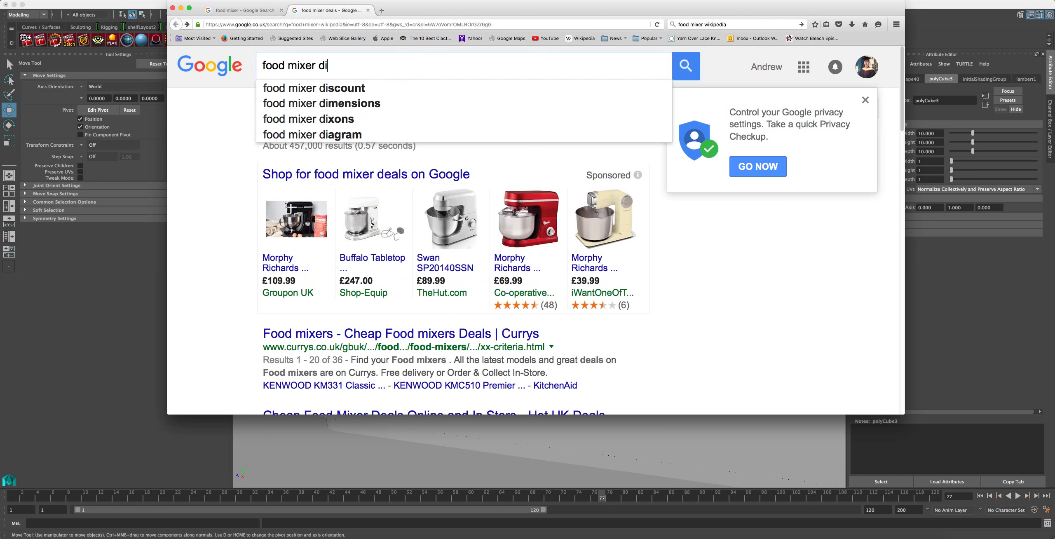
{"action": "left_click", "coordinate": [321, 101]}
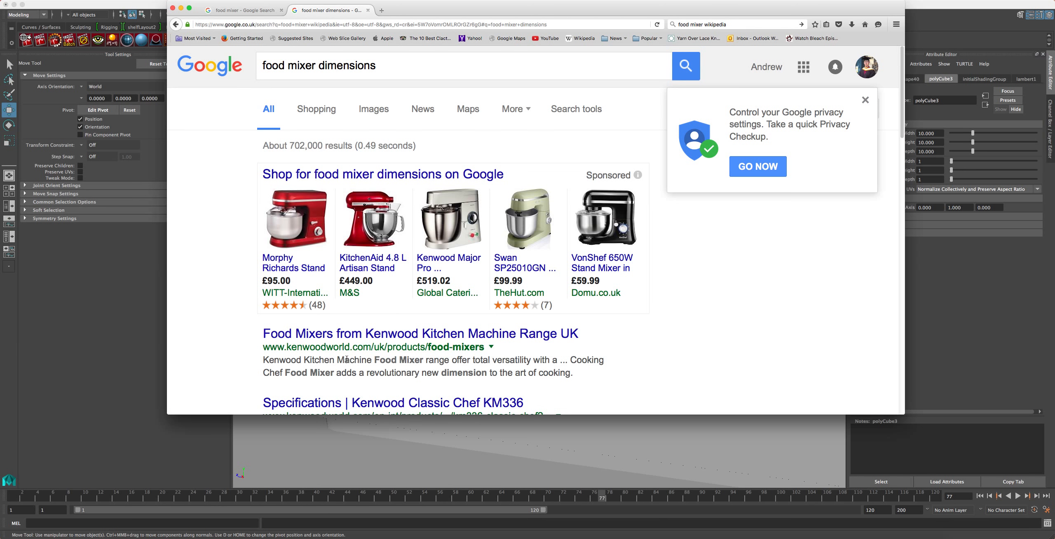
Step: Open Kenwood's food mixers page, look over the ranges, and view all Chef and Major mixers
{"action": "left_click", "coordinate": [314, 334]}
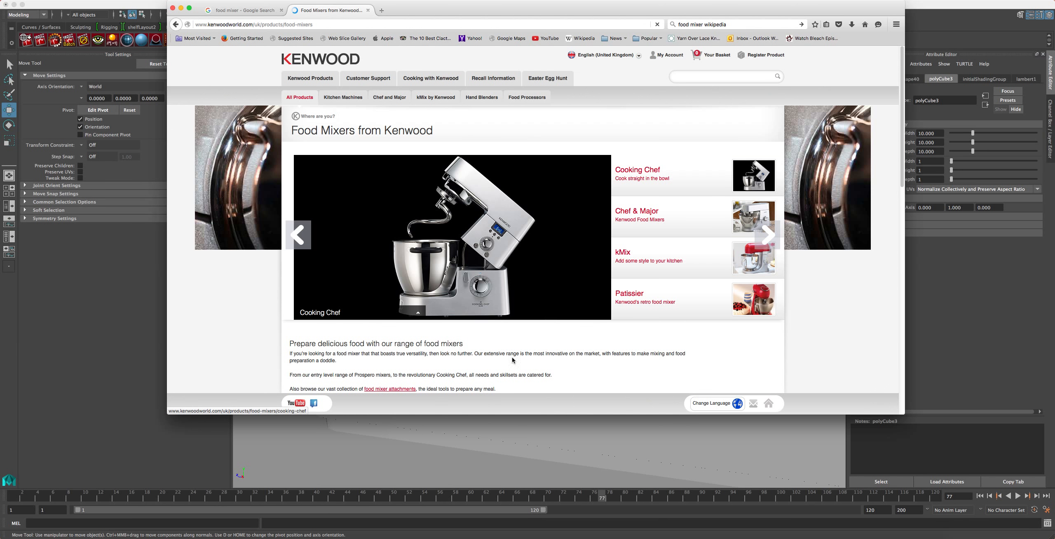
{"action": "scroll", "coordinate": [406, 284], "scroll_direction": "down", "scroll_amount": 3}
{"action": "scroll", "coordinate": [393, 300], "scroll_direction": "down", "scroll_amount": 5}
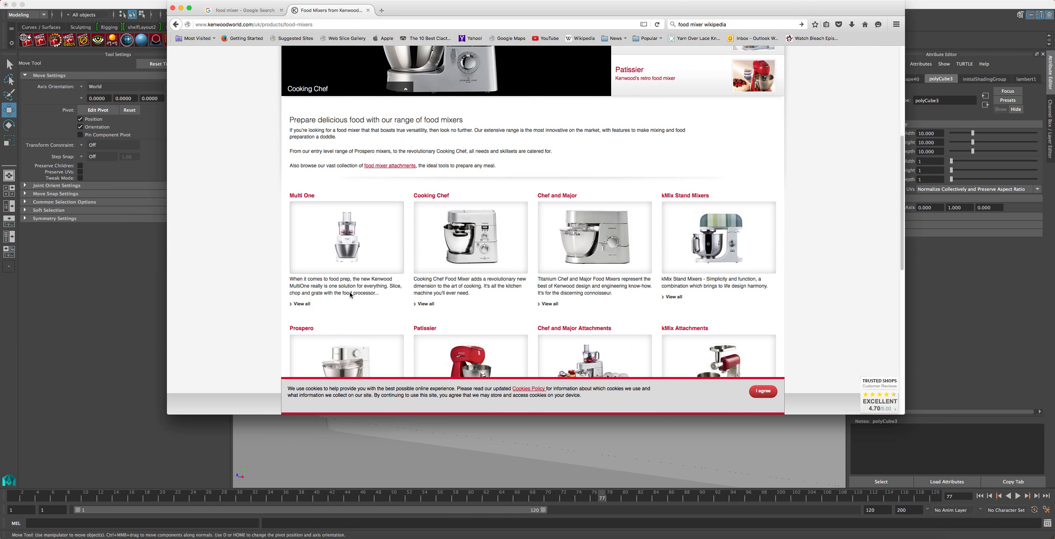
{"action": "scroll", "coordinate": [474, 255], "scroll_direction": "down", "scroll_amount": 1}
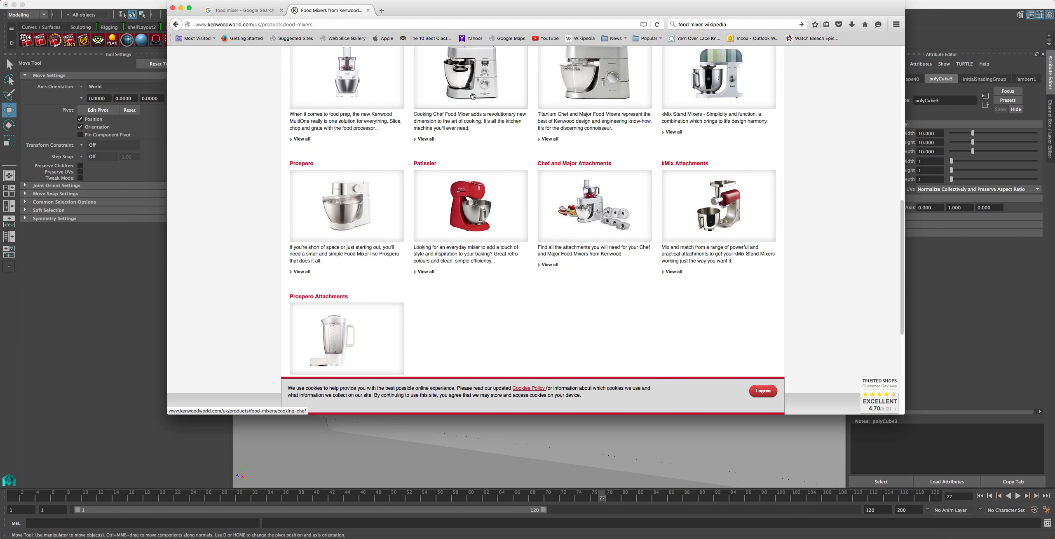
{"action": "scroll", "coordinate": [493, 243], "scroll_direction": "up", "scroll_amount": 4}
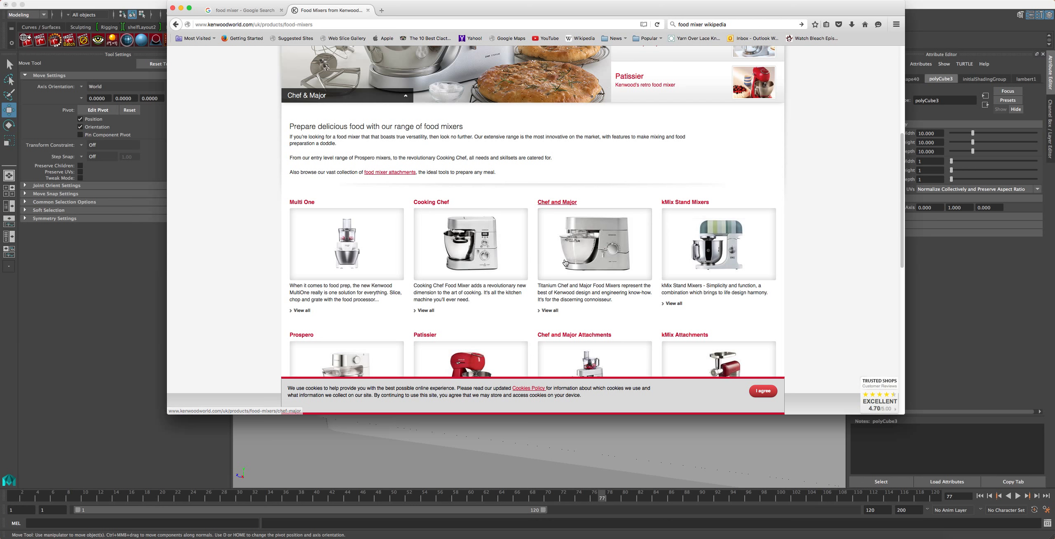
{"action": "left_click", "coordinate": [550, 310]}
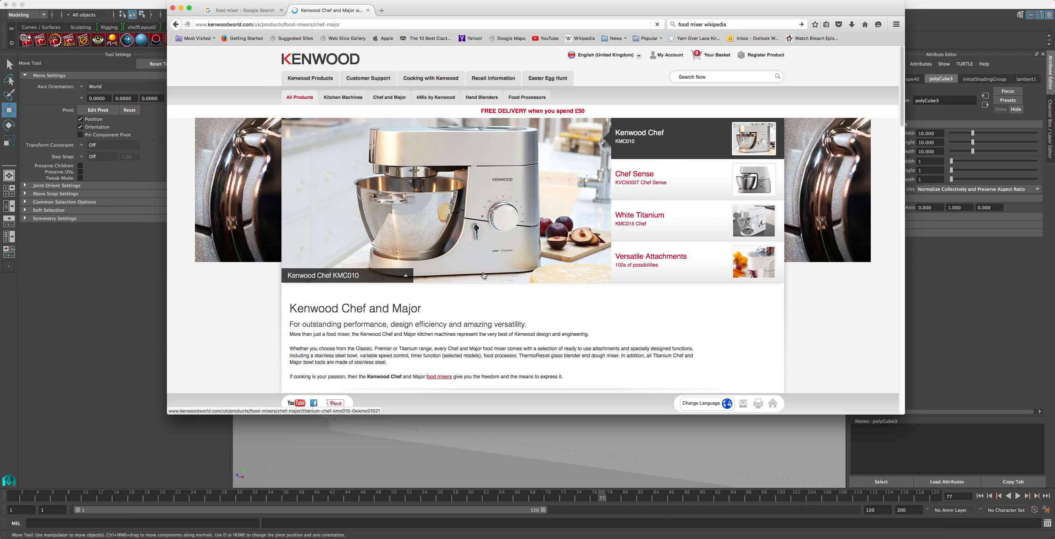
{"action": "scroll", "coordinate": [593, 336], "scroll_direction": "down", "scroll_amount": 5}
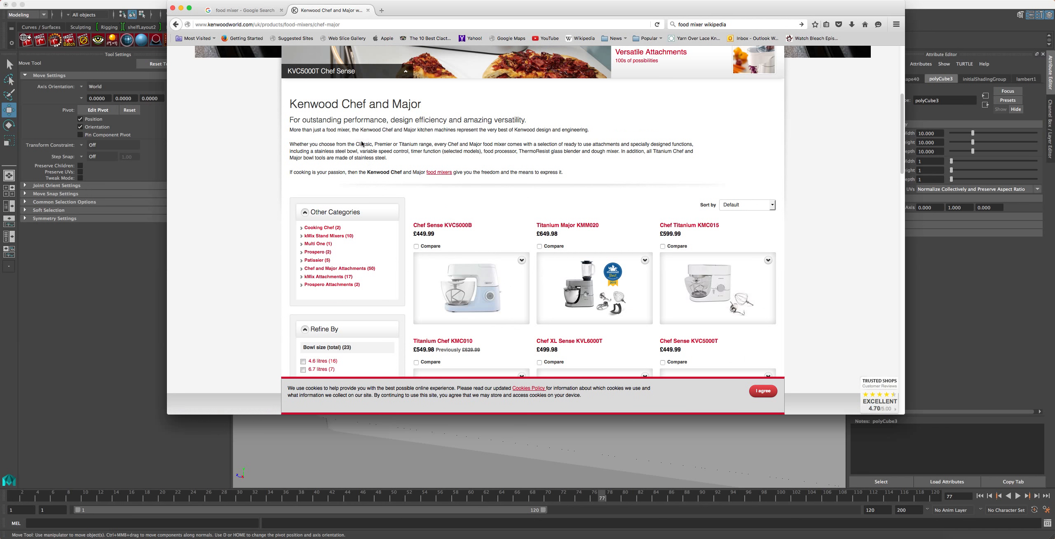
Step: Look over the Chef and Major mixers, return to the food mixers overview, and open the kMix stand mixer range
{"action": "scroll", "coordinate": [412, 190], "scroll_direction": "down", "scroll_amount": 2}
{"action": "scroll", "coordinate": [412, 190], "scroll_direction": "down", "scroll_amount": 10}
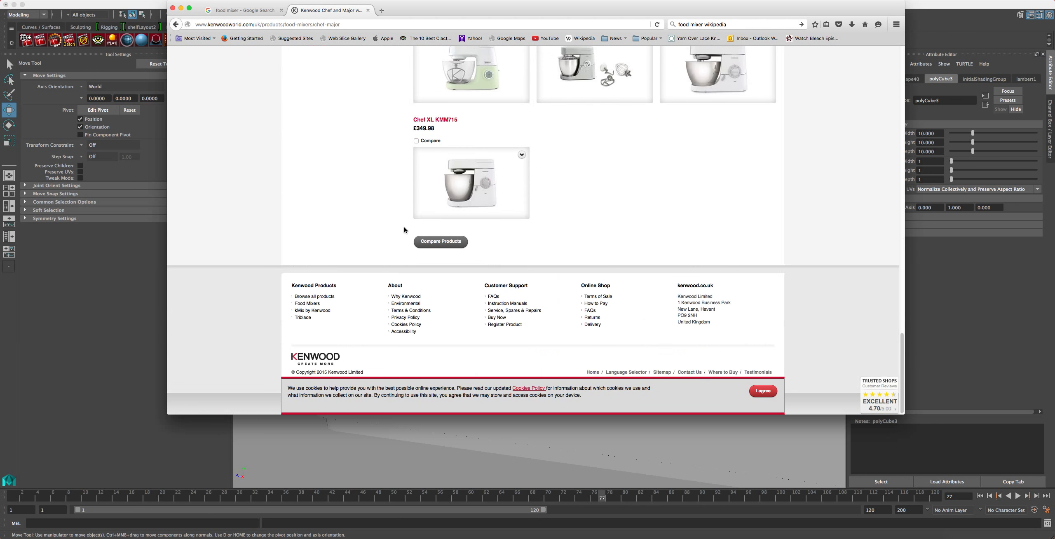
{"action": "scroll", "coordinate": [404, 233], "scroll_direction": "up", "scroll_amount": 10}
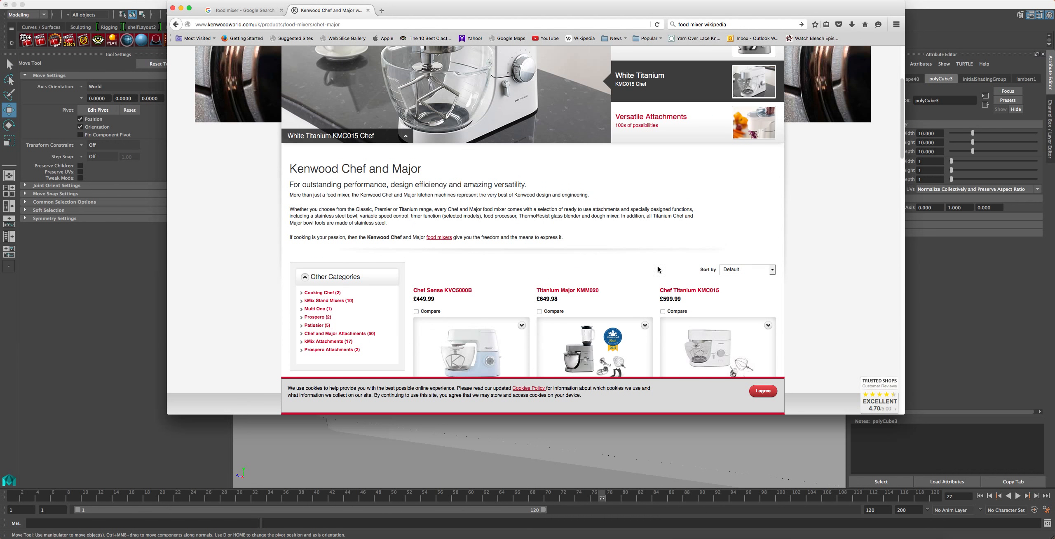
{"action": "left_click", "coordinate": [442, 237]}
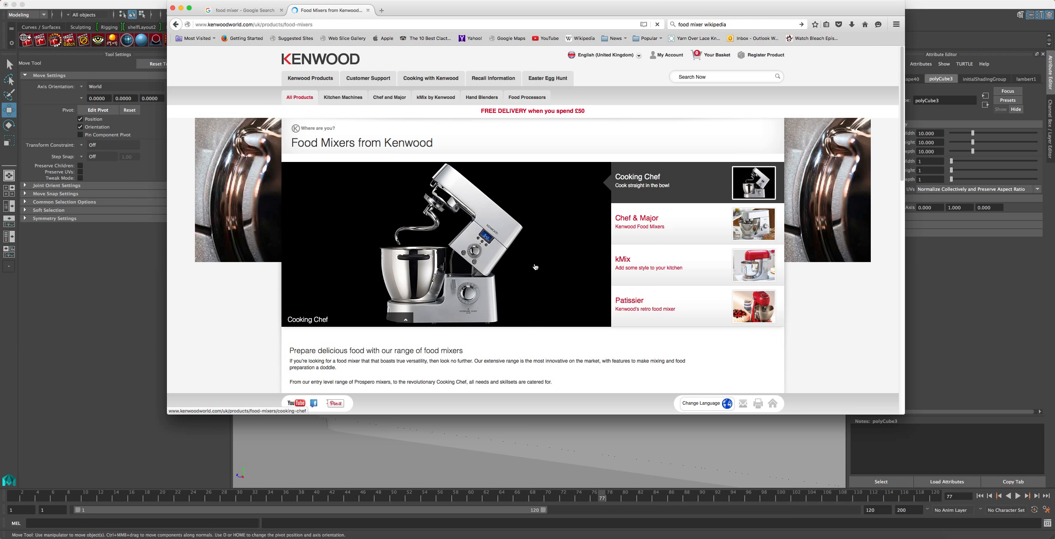
{"action": "scroll", "coordinate": [673, 216], "scroll_direction": "down", "scroll_amount": 1}
{"action": "left_click", "coordinate": [667, 234]}
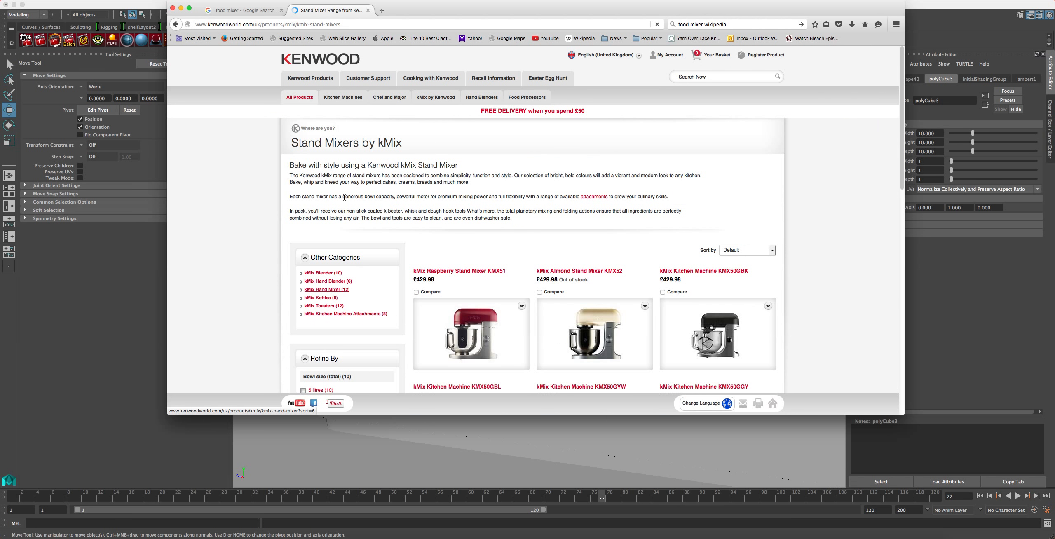
Step: Open the kMix Raspberry Stand Mixer KMX51 product page and dismiss the discount sign-up offer
{"action": "scroll", "coordinate": [657, 257], "scroll_direction": "down", "scroll_amount": 1}
{"action": "scroll", "coordinate": [599, 233], "scroll_direction": "down", "scroll_amount": 2}
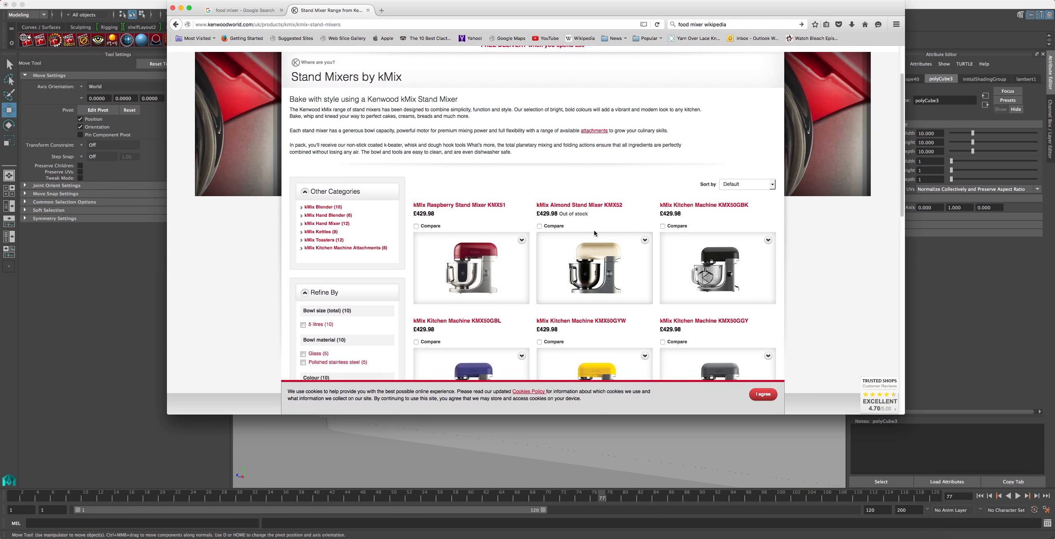
{"action": "left_click", "coordinate": [460, 208]}
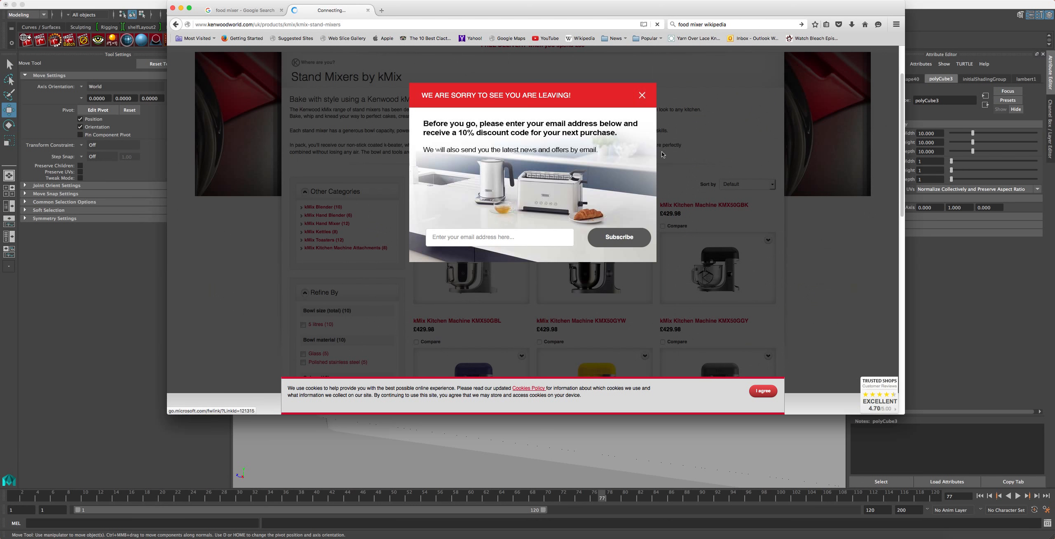
{"action": "left_click", "coordinate": [643, 95]}
{"action": "scroll", "coordinate": [578, 157], "scroll_direction": "down", "scroll_amount": 2}
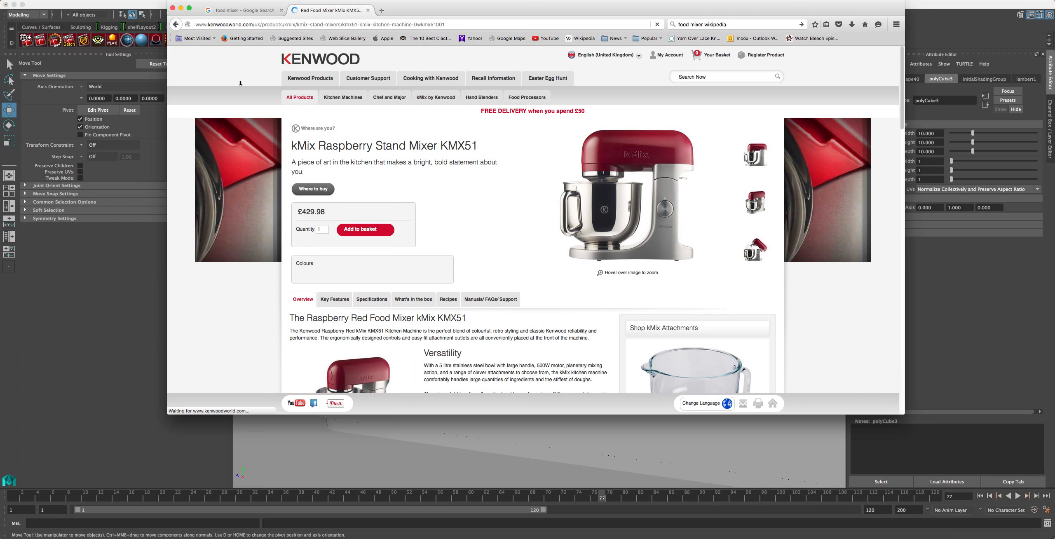
Step: Skim the KMX51 overview, its features and baking tools for the mixer's dimensions
{"action": "scroll", "coordinate": [389, 153], "scroll_direction": "down", "scroll_amount": 5}
{"action": "scroll", "coordinate": [390, 153], "scroll_direction": "up", "scroll_amount": 4}
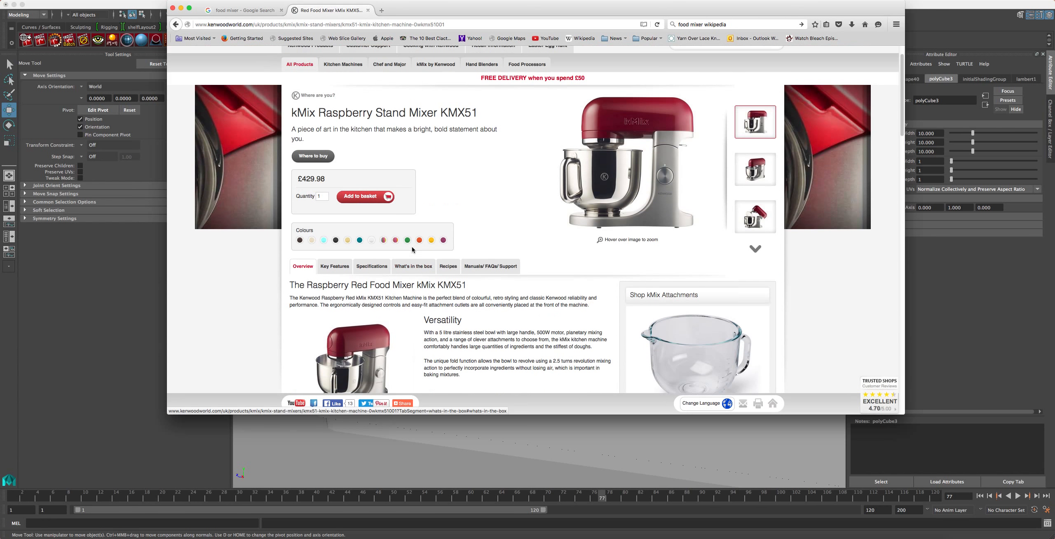
{"action": "scroll", "coordinate": [416, 235], "scroll_direction": "down", "scroll_amount": 6}
{"action": "scroll", "coordinate": [421, 238], "scroll_direction": "down", "scroll_amount": 3}
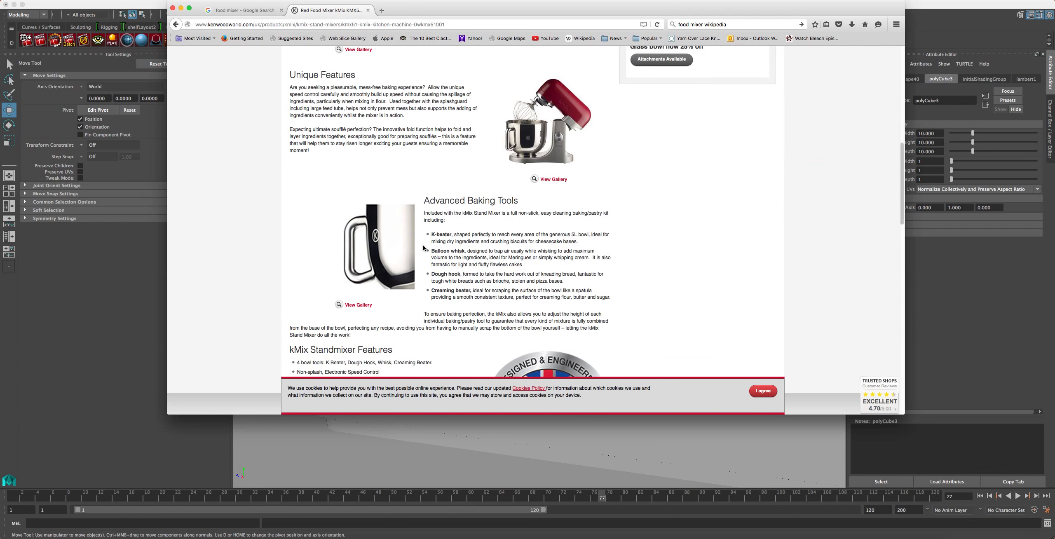
{"action": "scroll", "coordinate": [454, 264], "scroll_direction": "down", "scroll_amount": 4}
{"action": "scroll", "coordinate": [466, 274], "scroll_direction": "up", "scroll_amount": 5}
{"action": "scroll", "coordinate": [465, 273], "scroll_direction": "up", "scroll_amount": 5}
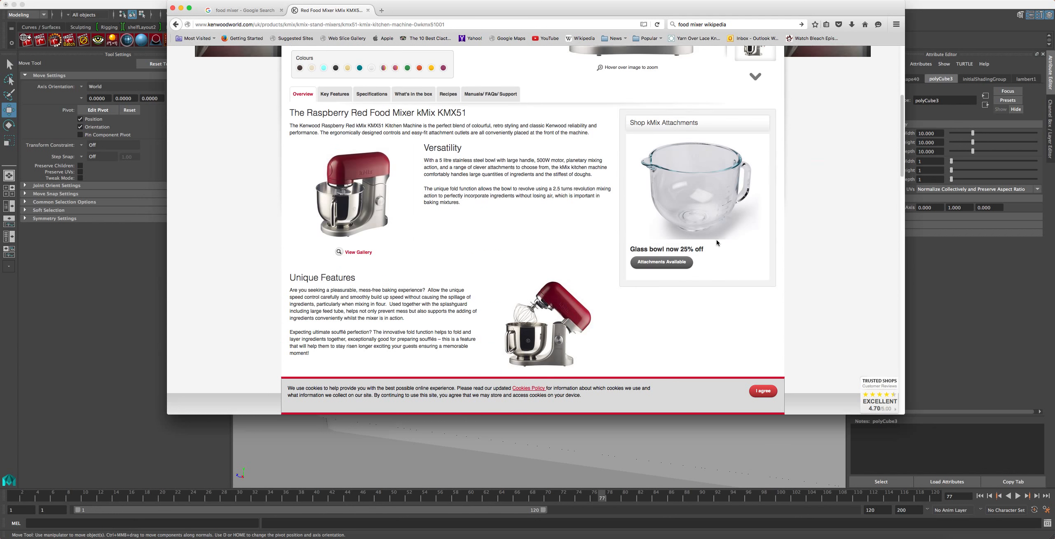
Step: Open the KMX51 specifications, check the size in centimetres, and switch back to Maya
{"action": "left_click", "coordinate": [373, 126]}
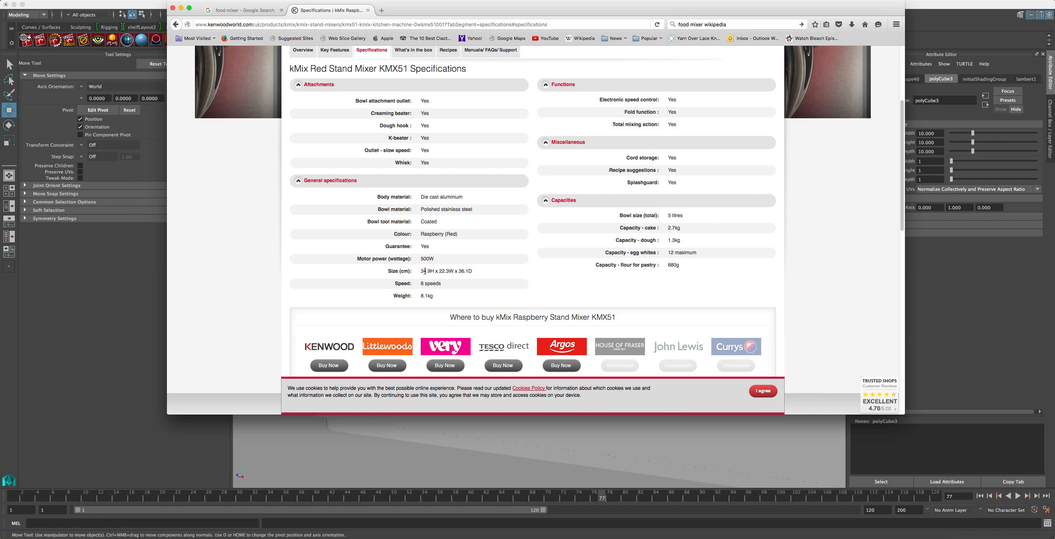
{"action": "mouse_move", "coordinate": [433, 271]}
{"action": "left_mouse_down"}
{"action": "mouse_move", "coordinate": [484, 271]}
{"action": "mouse_move", "coordinate": [419, 271]}
{"action": "left_mouse_up"}
{"action": "left_click", "coordinate": [425, 272]}
{"action": "left_click_drag", "start_coordinate": [437, 6], "coordinate": [0, 6]}
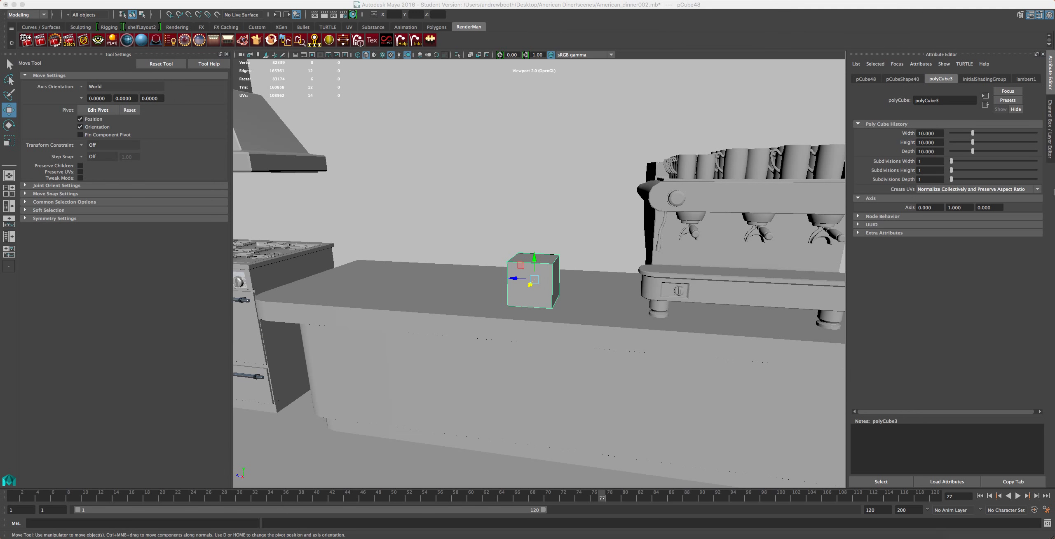
Step: Set the counter cube's height to 22 and raise it toward the countertop surface, comparing its scale with the coffee machine
{"action": "left_click", "coordinate": [912, 141]}
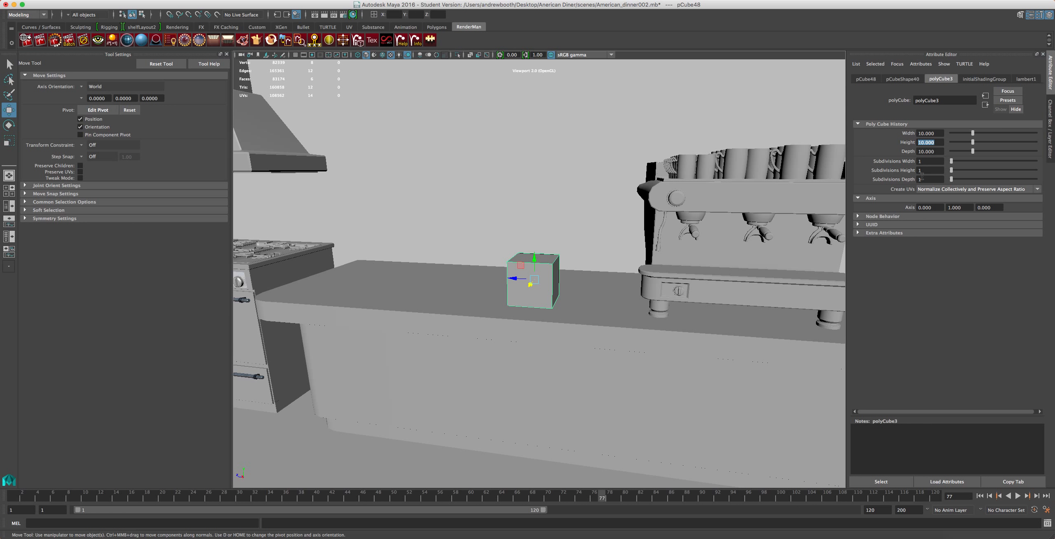
{"action": "type", "text": "22"}
{"action": "key", "text": "Return"}
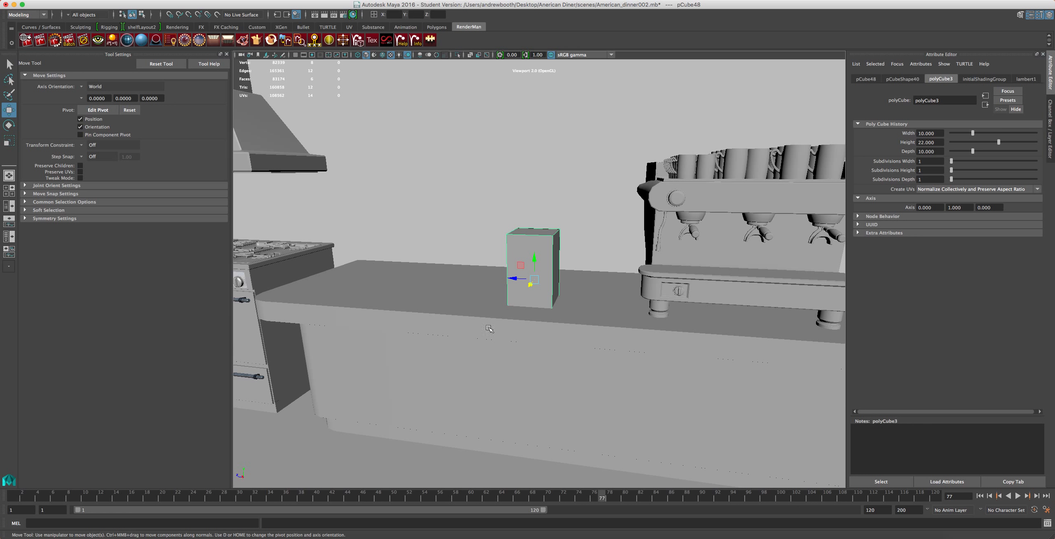
{"action": "left_click_drag", "start_coordinate": [535, 261], "coordinate": [545, 241]}
{"action": "scroll", "coordinate": [564, 256], "scroll_direction": "down", "scroll_amount": 5}
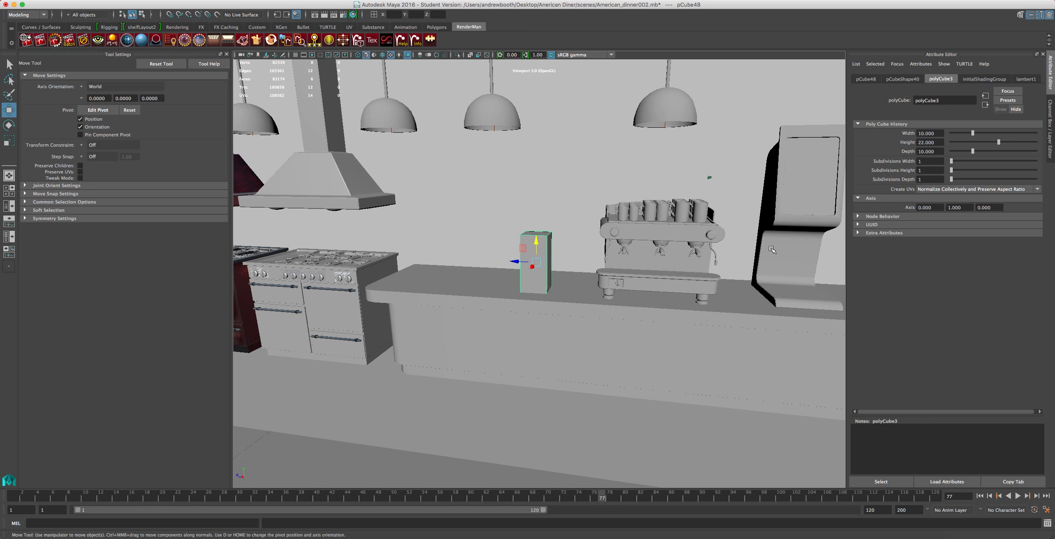
{"action": "scroll", "coordinate": [506, 294], "scroll_direction": "up", "scroll_amount": 4}
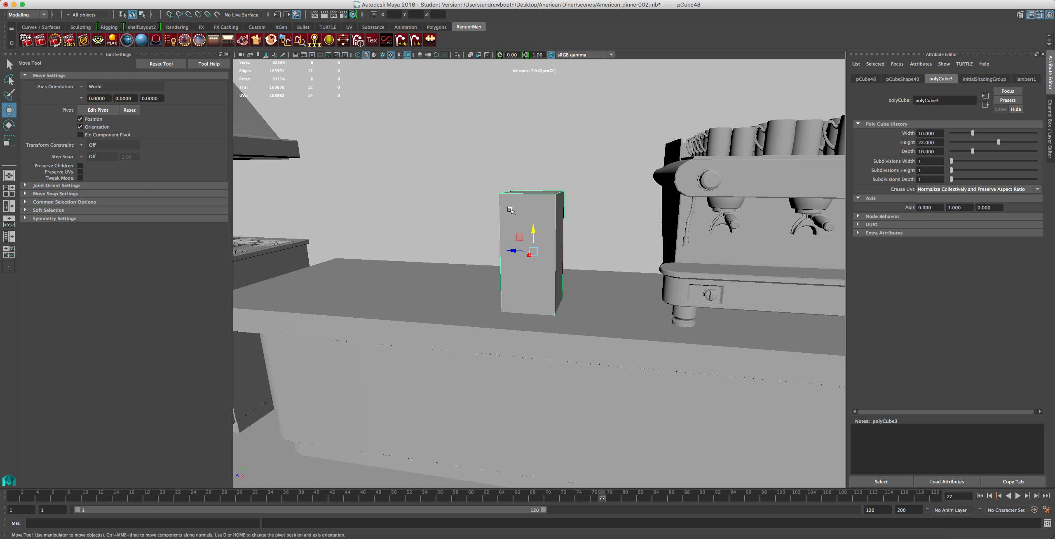
{"action": "left_click_drag", "start_coordinate": [534, 234], "coordinate": [526, 204]}
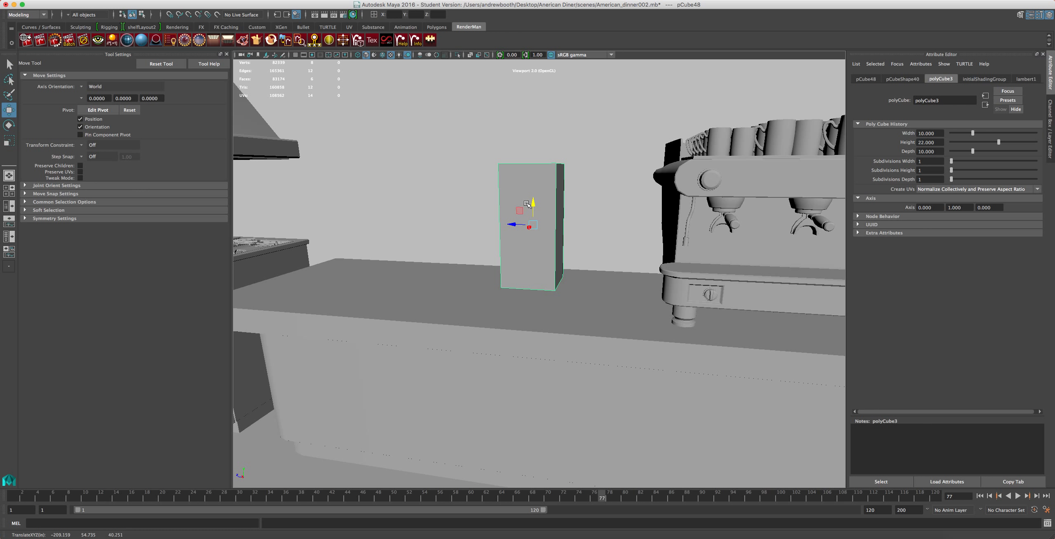
Step: Set the cube's height to 35, try raising it slightly, and undo that move
{"action": "left_click", "coordinate": [939, 142]}
{"action": "key", "text": "4"}
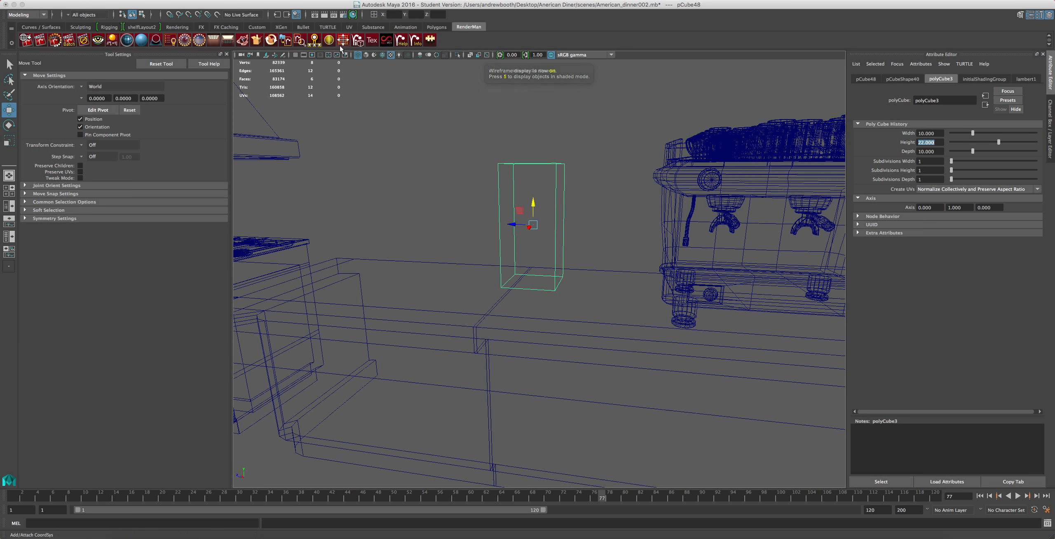
{"action": "key", "text": "5"}
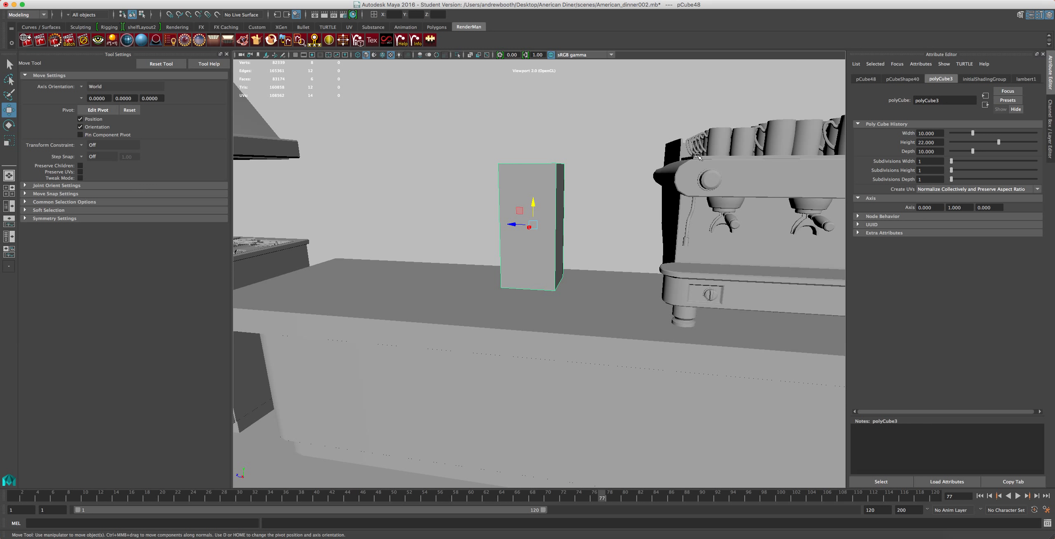
{"action": "double_click", "coordinate": [930, 142]}
{"action": "type", "text": "35"}
{"action": "key", "text": "Return"}
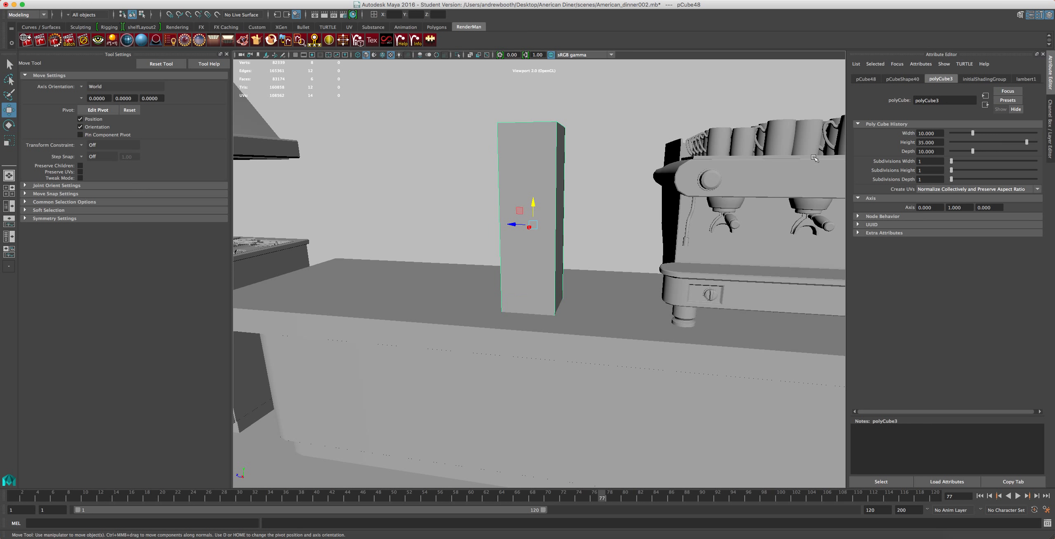
{"action": "mouse_move", "coordinate": [535, 205]}
{"action": "left_mouse_down"}
{"action": "mouse_move", "coordinate": [537, 166]}
{"action": "mouse_move", "coordinate": [540, 196]}
{"action": "left_mouse_up"}
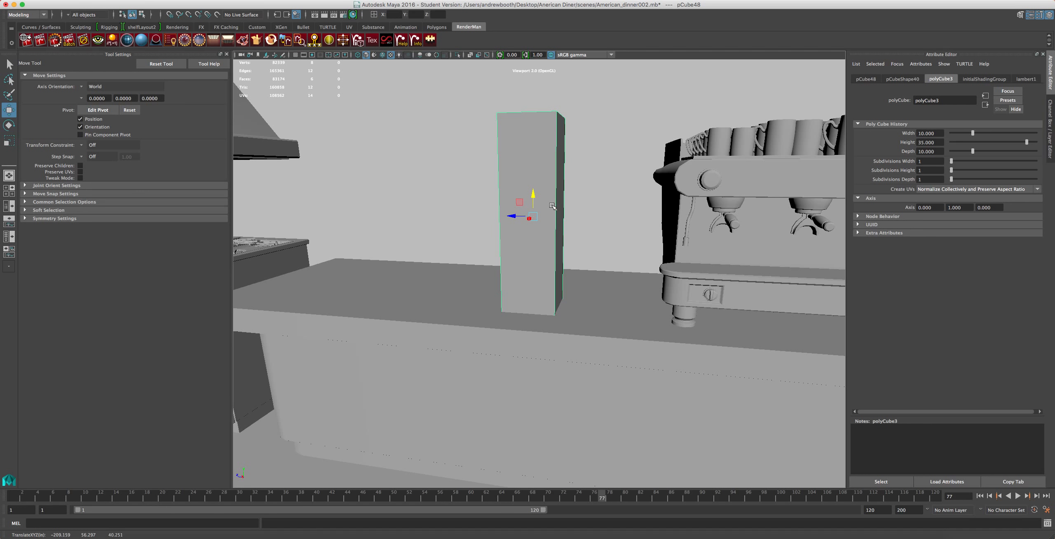
{"action": "key", "text": "ctrl+z"}
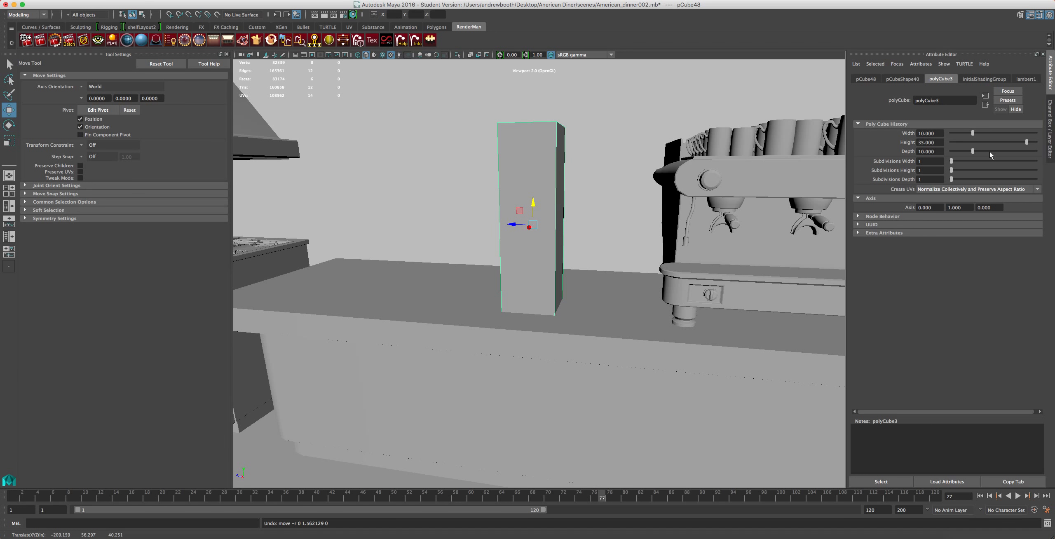
Step: Set the cube's height to 15 and lower it onto the countertop
{"action": "left_click_drag", "start_coordinate": [937, 143], "coordinate": [885, 136]}
{"action": "type", "text": "145"}
{"action": "key", "text": "BackSpace"}
{"action": "key", "text": "Return"}
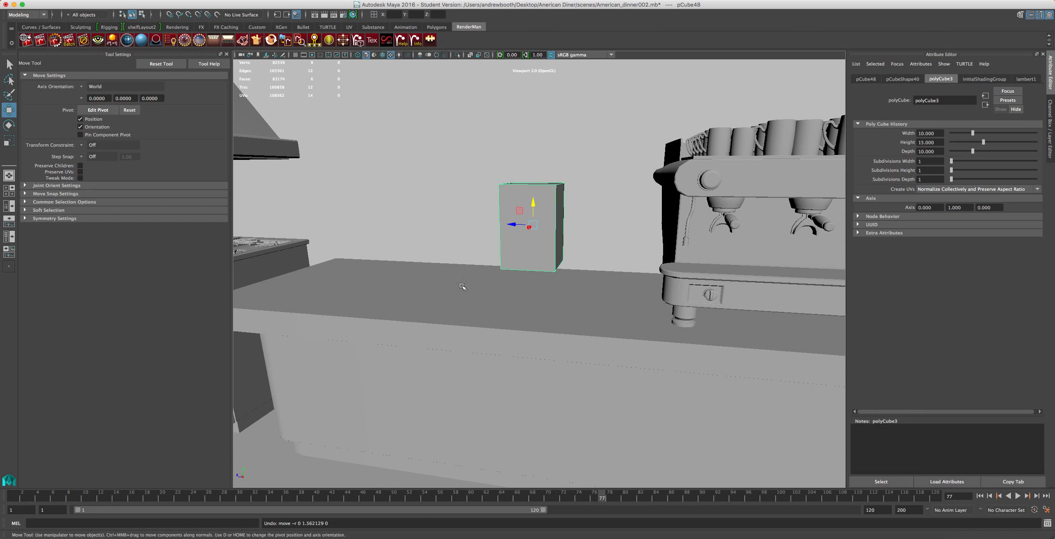
{"action": "left_click_drag", "start_coordinate": [533, 204], "coordinate": [532, 247]}
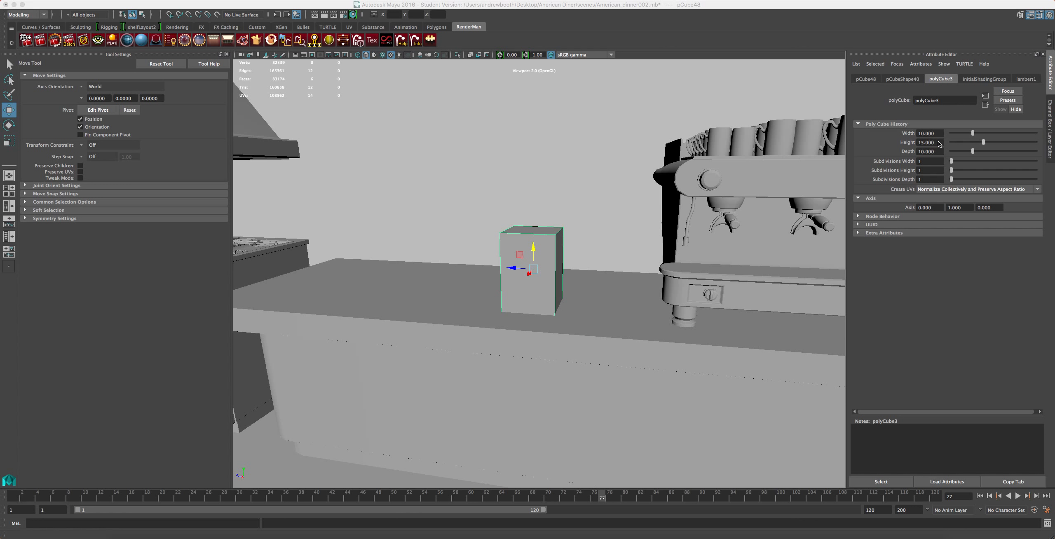
Step: Move the cube toward the back of the counter and along it, away from the coffee machine
{"action": "left_click_drag", "start_coordinate": [939, 142], "coordinate": [913, 143]}
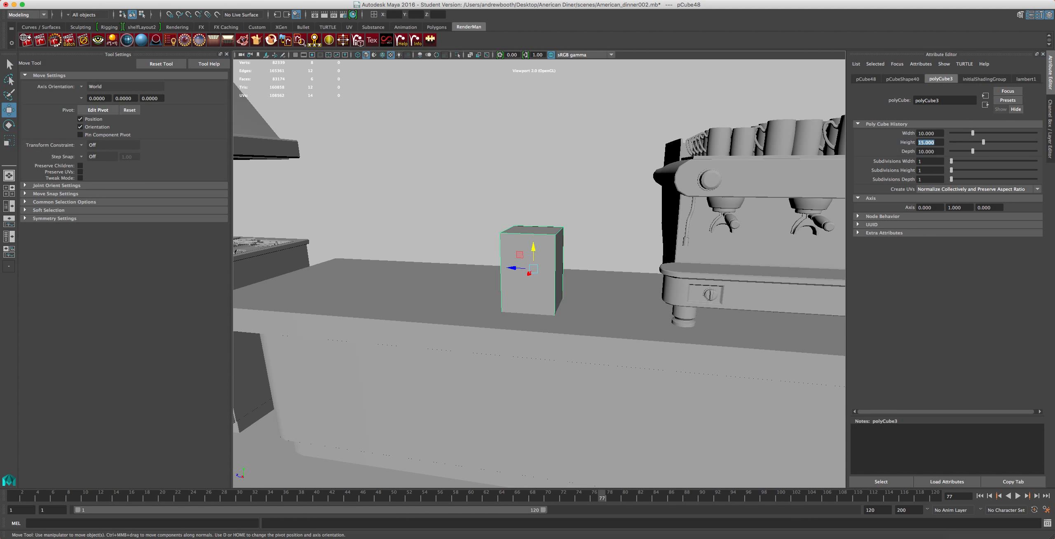
{"action": "left_click_drag", "start_coordinate": [419, 233], "coordinate": [482, 271], "text": "alt"}
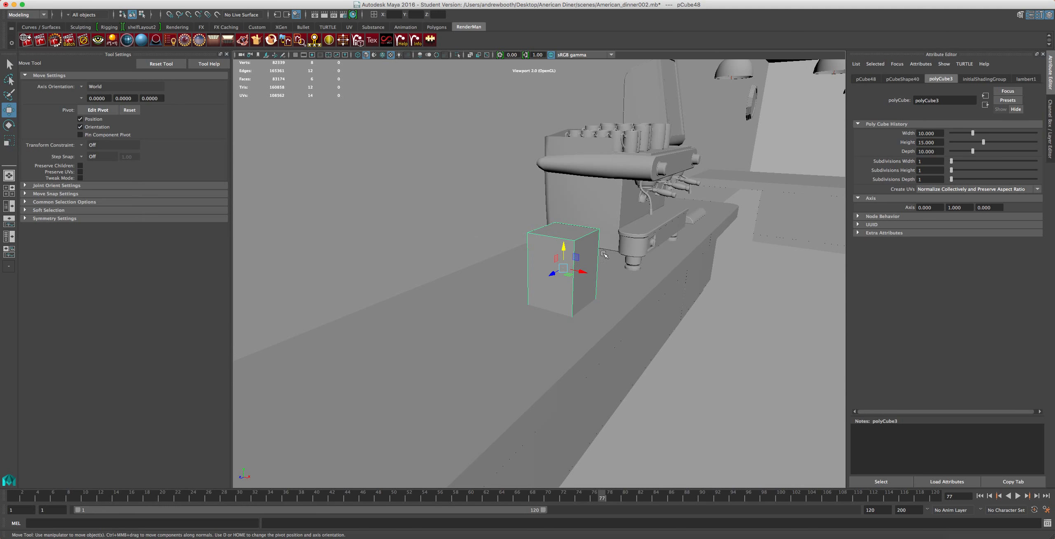
{"action": "left_click_drag", "start_coordinate": [596, 268], "coordinate": [519, 248]}
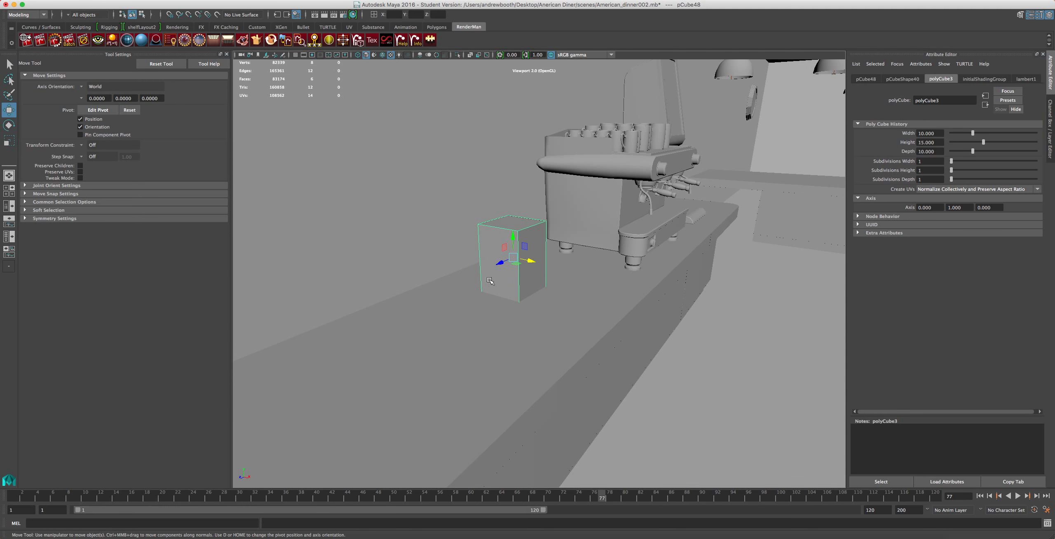
{"action": "left_click_drag", "start_coordinate": [501, 261], "coordinate": [395, 285]}
{"action": "left_click_drag", "start_coordinate": [535, 272], "coordinate": [448, 264], "text": "alt"}
{"action": "mouse_move", "coordinate": [391, 240]}
{"action": "left_mouse_down"}
{"action": "mouse_move", "coordinate": [437, 257]}
{"action": "mouse_move", "coordinate": [408, 241]}
{"action": "left_mouse_up"}
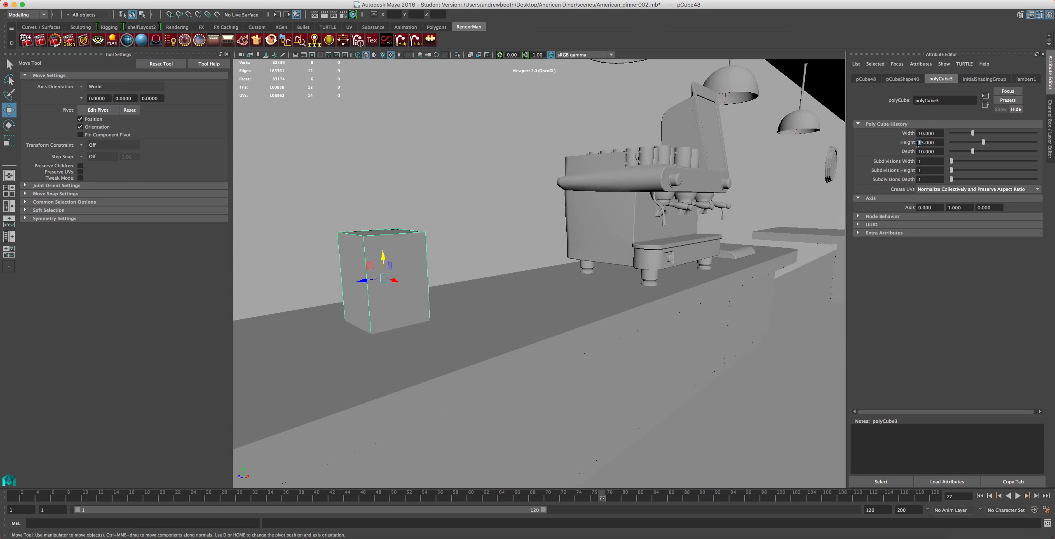
Step: Set the cube's height to 20 and raise it so its base rests on the countertop
{"action": "key", "text": "BackSpace"}
{"action": "key", "text": "Return"}
{"action": "key", "text": "BackSpace"}
{"action": "type", "text": "20"}
{"action": "key", "text": "Return"}
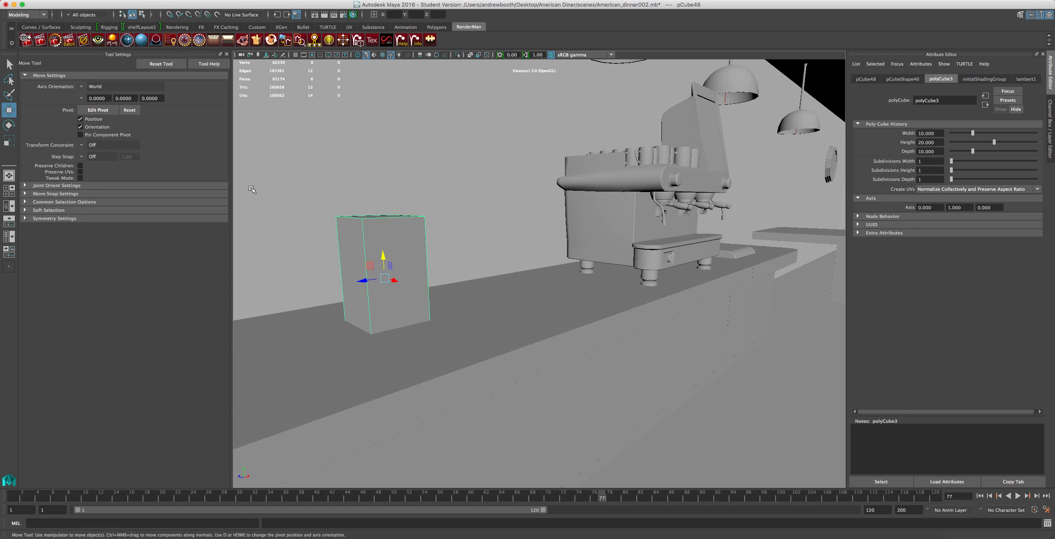
{"action": "left_click_drag", "start_coordinate": [382, 255], "coordinate": [382, 243]}
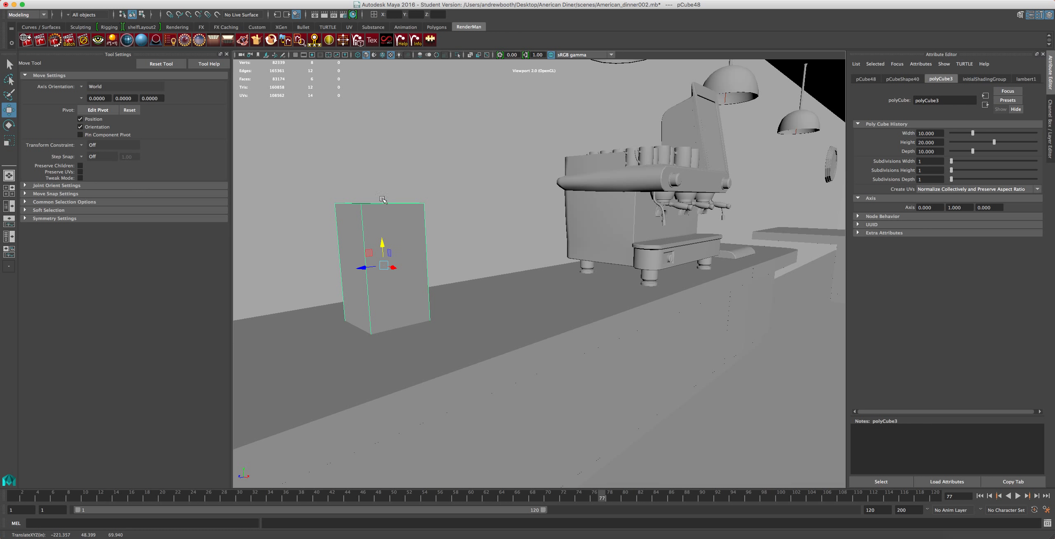
Step: Insert a horizontal edge loop near the bottom of the box, with the position maintained as relative distance from edge
{"action": "key", "text": "alt"}
{"action": "left_click_drag", "start_coordinate": [387, 232], "coordinate": [332, 233], "text": "alt"}
{"action": "scroll", "coordinate": [333, 234], "scroll_direction": "up", "scroll_amount": 5}
{"action": "middle_click_drag", "start_coordinate": [366, 232], "coordinate": [452, 260], "text": "alt"}
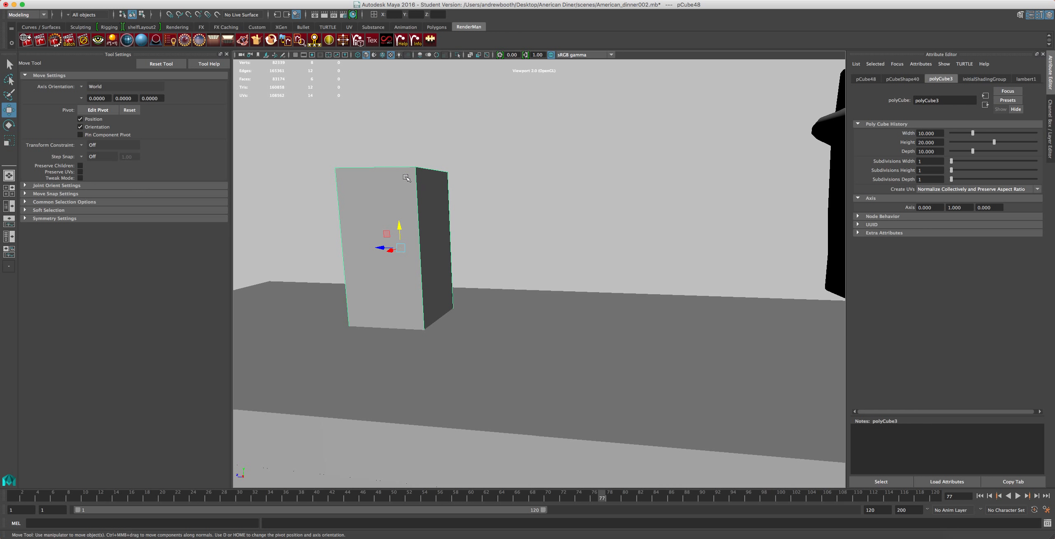
{"action": "middle_click_drag", "start_coordinate": [404, 175], "coordinate": [423, 190], "text": "alt"}
{"action": "left_click", "coordinate": [284, 0]}
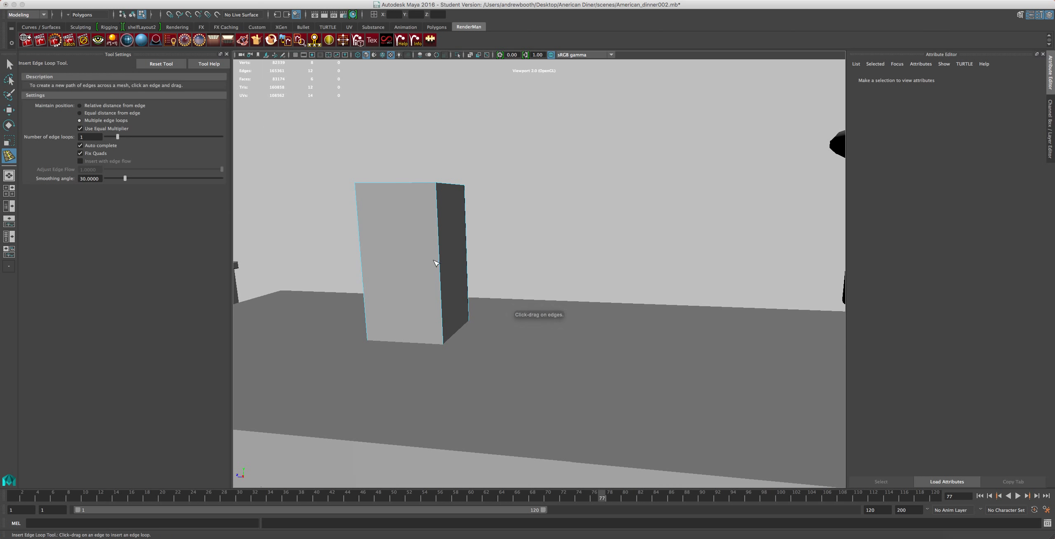
{"action": "left_click", "coordinate": [80, 106]}
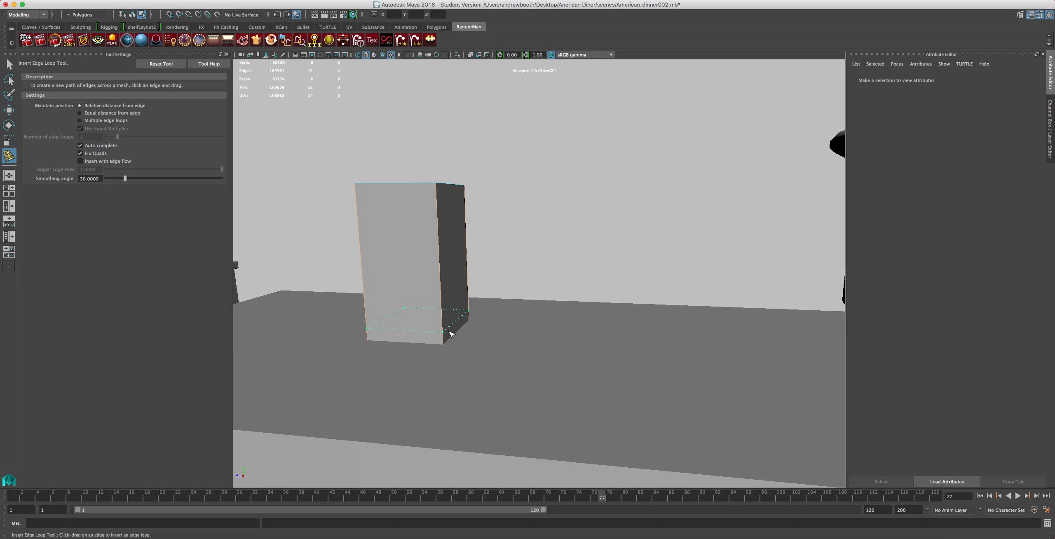
{"action": "left_click", "coordinate": [450, 334]}
Step: Select the box's lower side face, below the edge loop and facing the coffee machine, and extrude it with a thickness of 10
{"action": "right_click", "coordinate": [459, 324]}
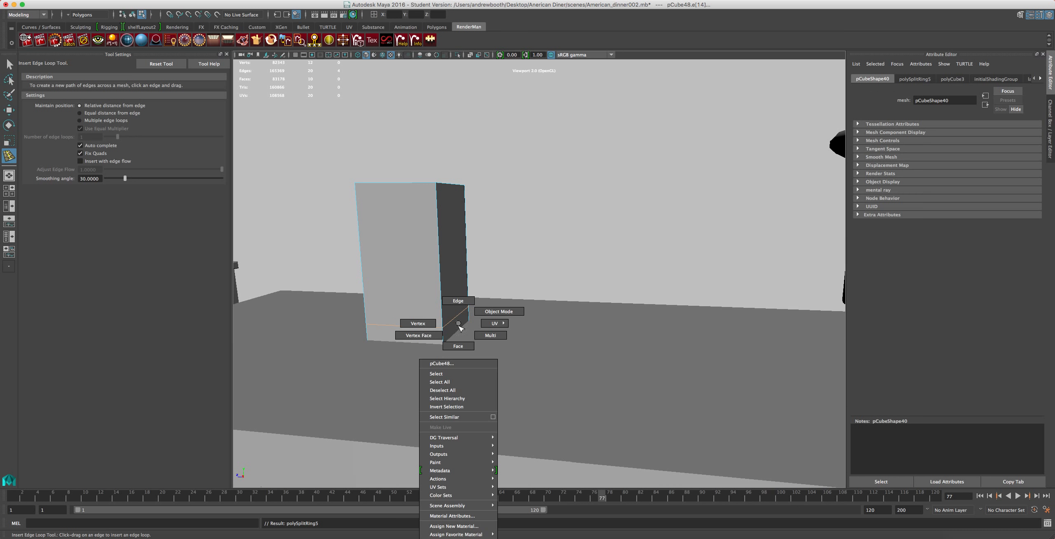
{"action": "right_click_drag", "start_coordinate": [458, 325], "coordinate": [457, 341]}
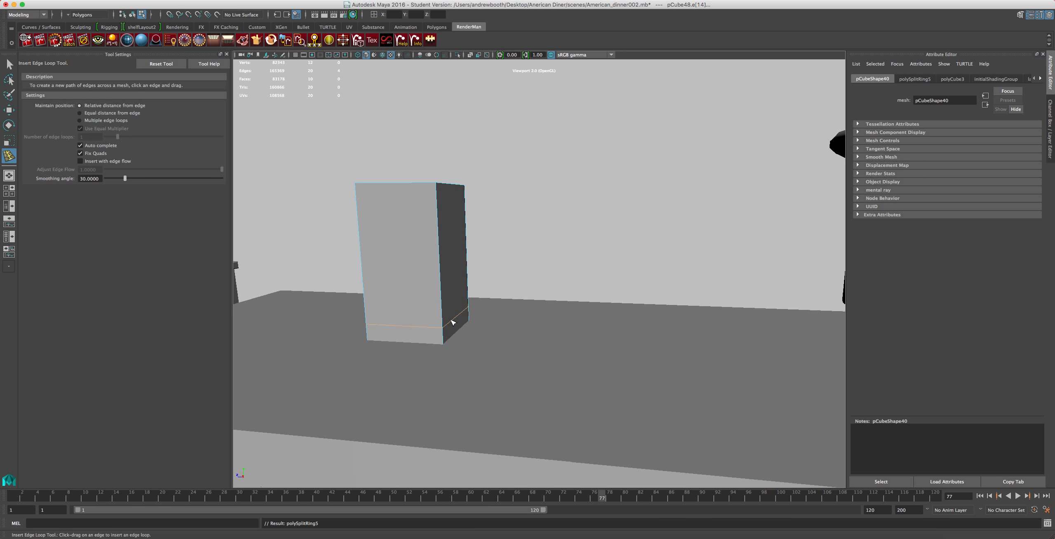
{"action": "key", "text": "w"}
{"action": "left_click", "coordinate": [453, 325]}
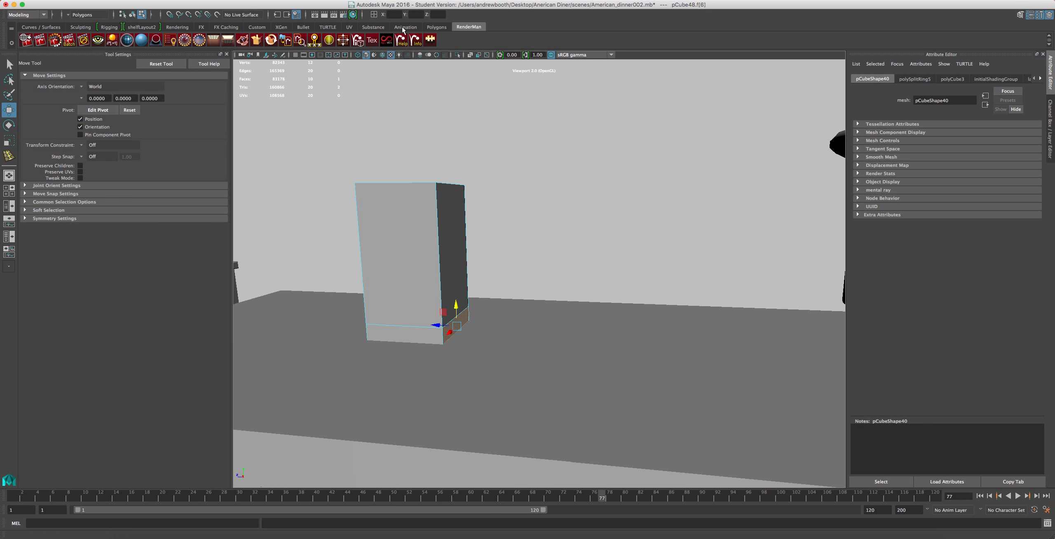
{"action": "left_click", "coordinate": [437, 27]}
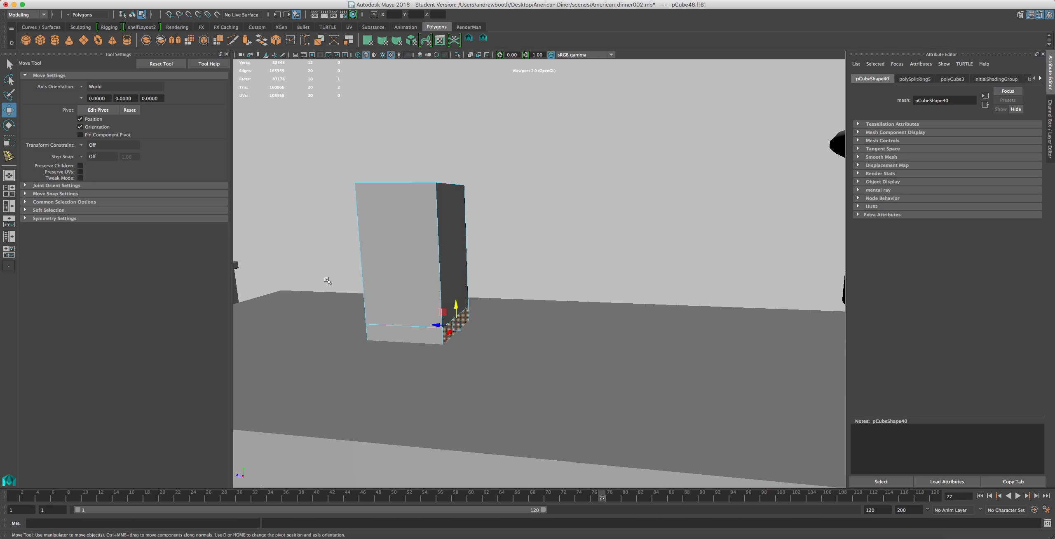
{"action": "key", "text": "ctrl+e"}
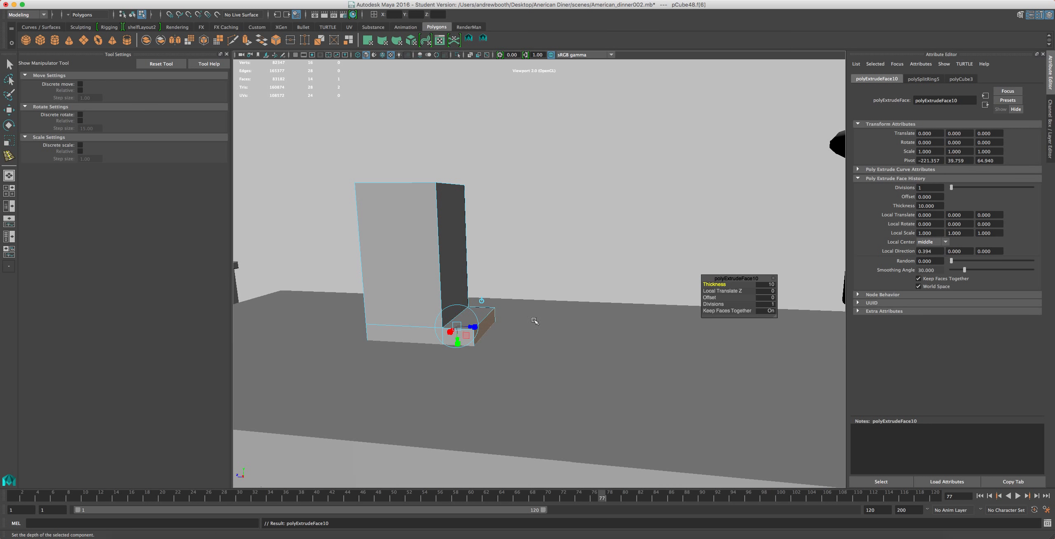
Step: Set the base extrusion's thickness to 20
{"action": "left_click", "coordinate": [766, 285]}
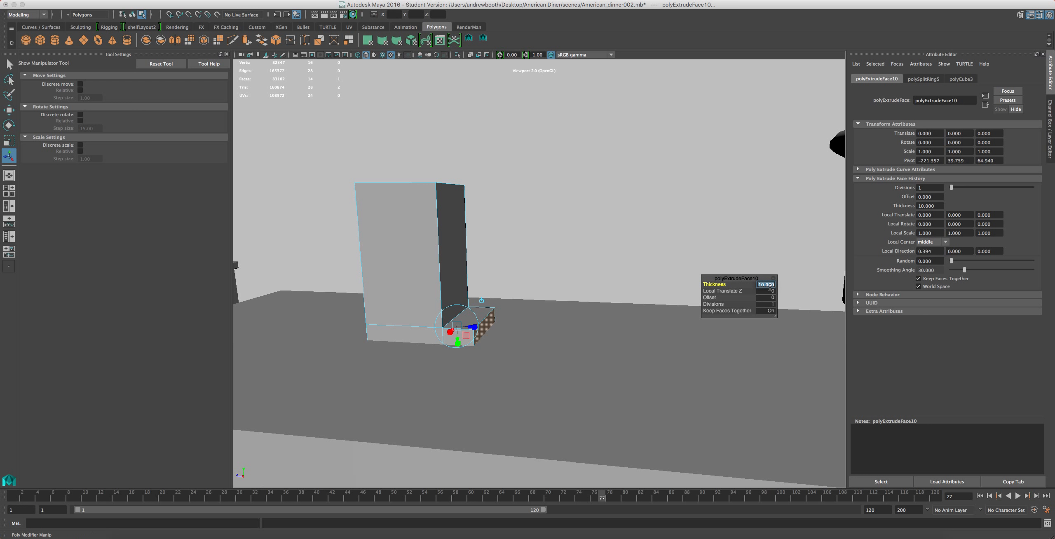
{"action": "key", "text": "Return"}
{"action": "scroll", "coordinate": [448, 310], "scroll_direction": "down", "scroll_amount": 5}
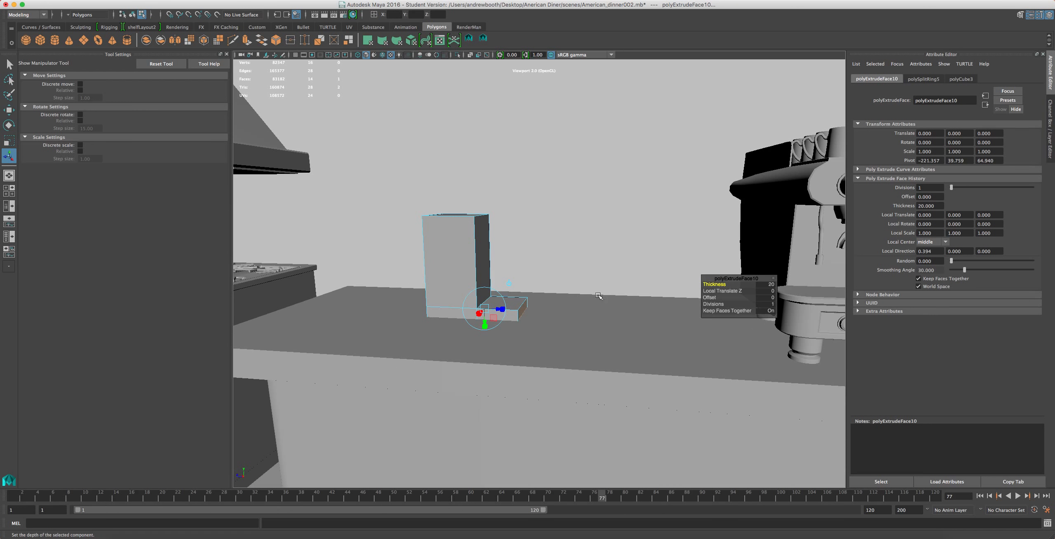
{"action": "scroll", "coordinate": [648, 300], "scroll_direction": "up", "scroll_amount": 5}
Step: Set the extrusion's thickness to 30 so the base projects further along the counter, and check its proportions against the surrounding appliances
{"action": "left_click", "coordinate": [769, 285]}
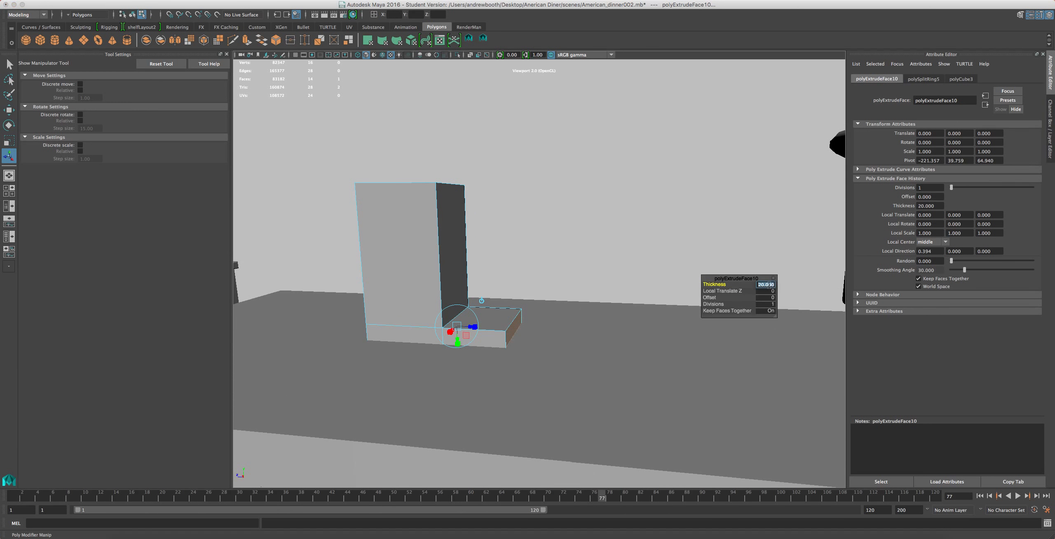
{"action": "type", "text": "30"}
{"action": "key", "text": "Return"}
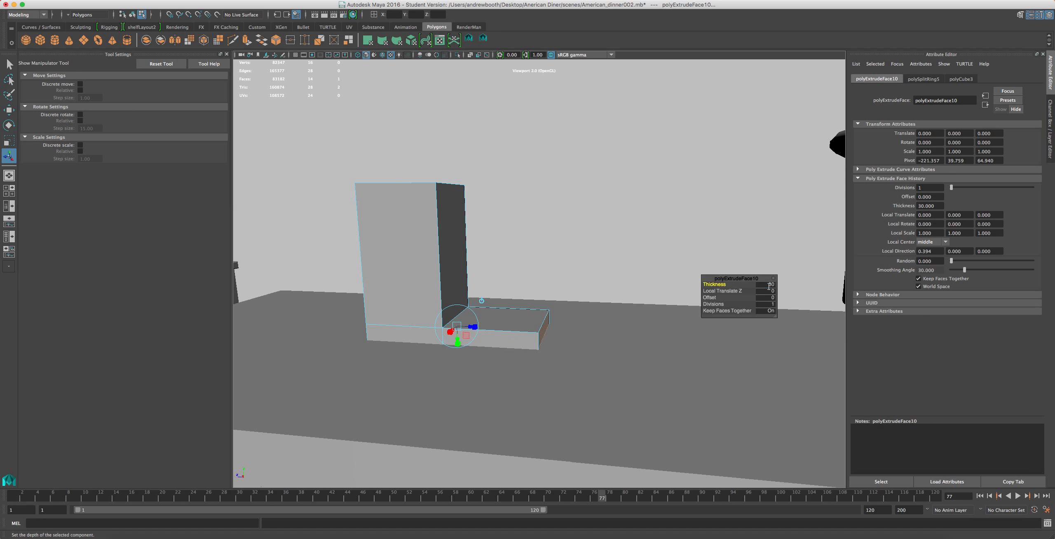
{"action": "scroll", "coordinate": [474, 292], "scroll_direction": "down", "scroll_amount": 5}
{"action": "scroll", "coordinate": [475, 293], "scroll_direction": "up", "scroll_amount": 4}
{"action": "scroll", "coordinate": [475, 293], "scroll_direction": "down", "scroll_amount": 6}
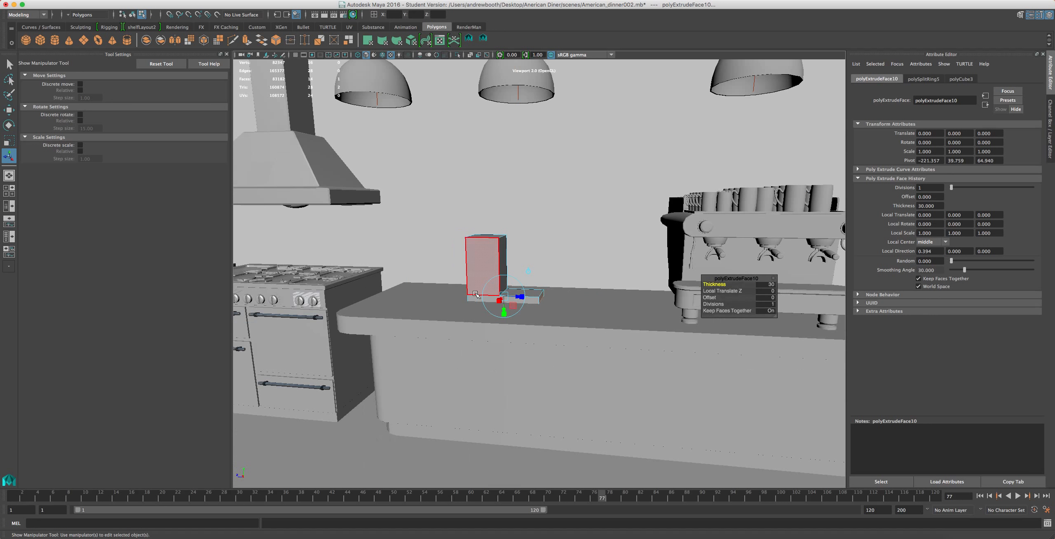
{"action": "scroll", "coordinate": [475, 293], "scroll_direction": "up", "scroll_amount": 4}
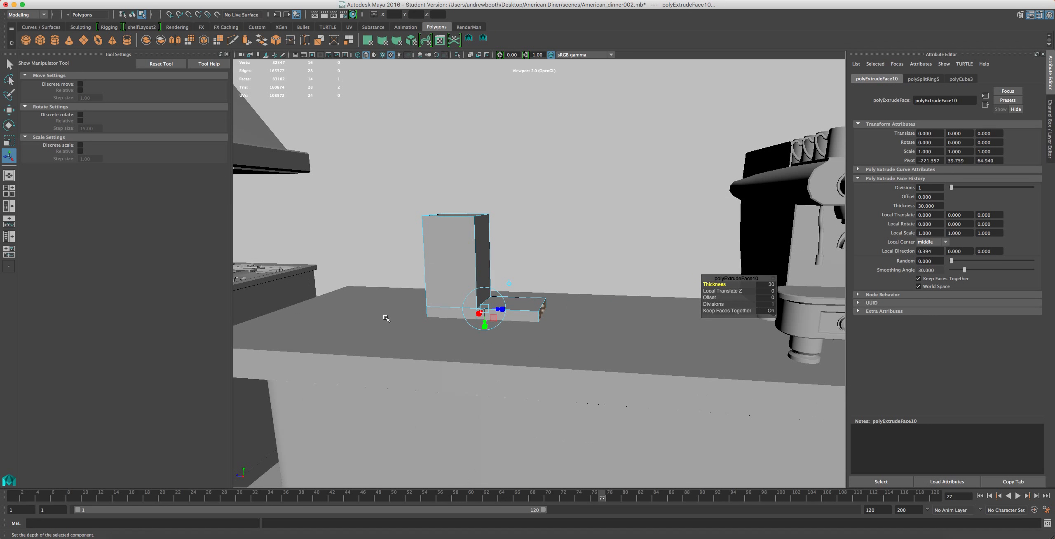
{"action": "left_click_drag", "start_coordinate": [421, 300], "coordinate": [493, 349], "text": "alt"}
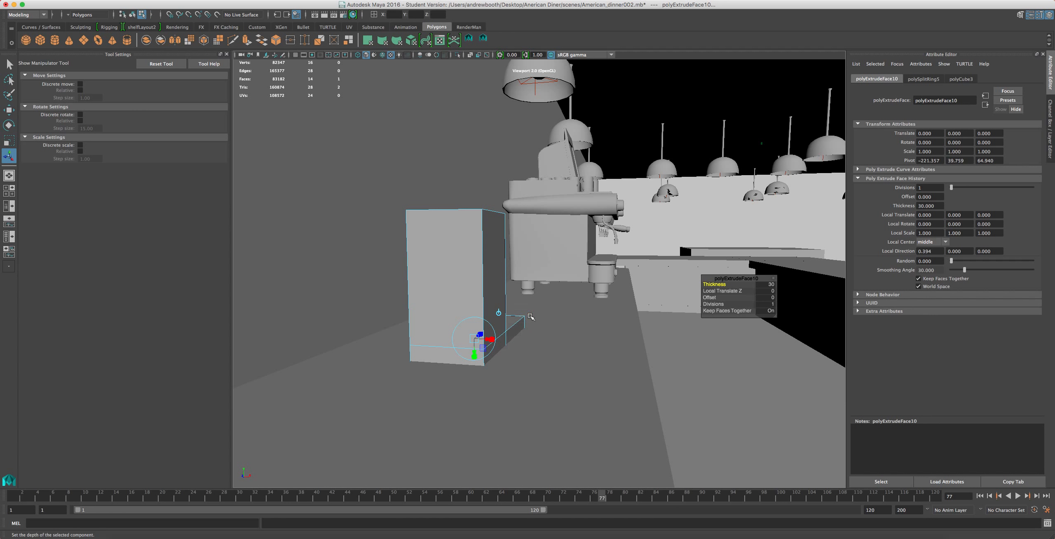
{"action": "left_click_drag", "start_coordinate": [527, 321], "coordinate": [439, 344], "text": "alt"}
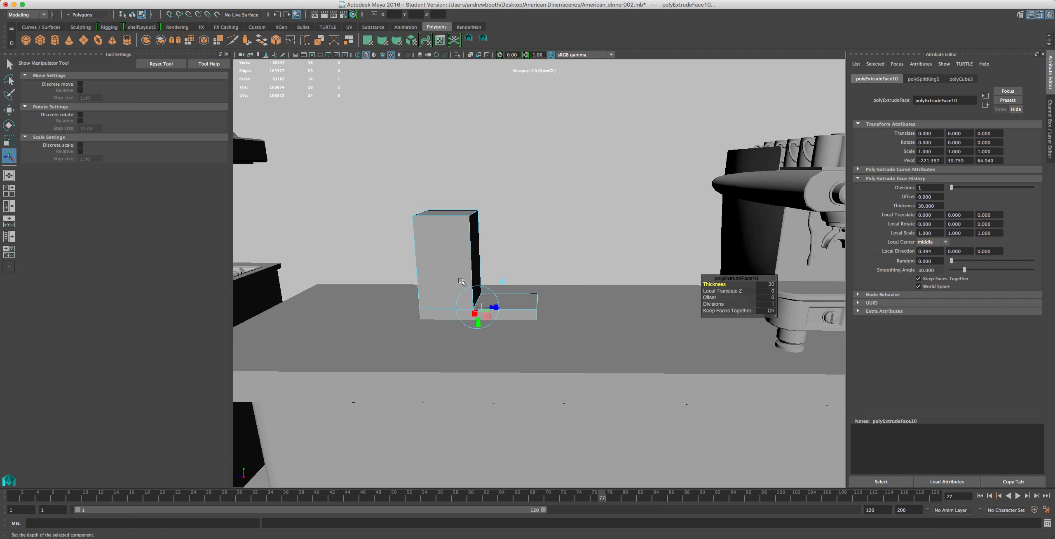
{"action": "left_click", "coordinate": [477, 252]}
{"action": "left_click", "coordinate": [477, 253]}
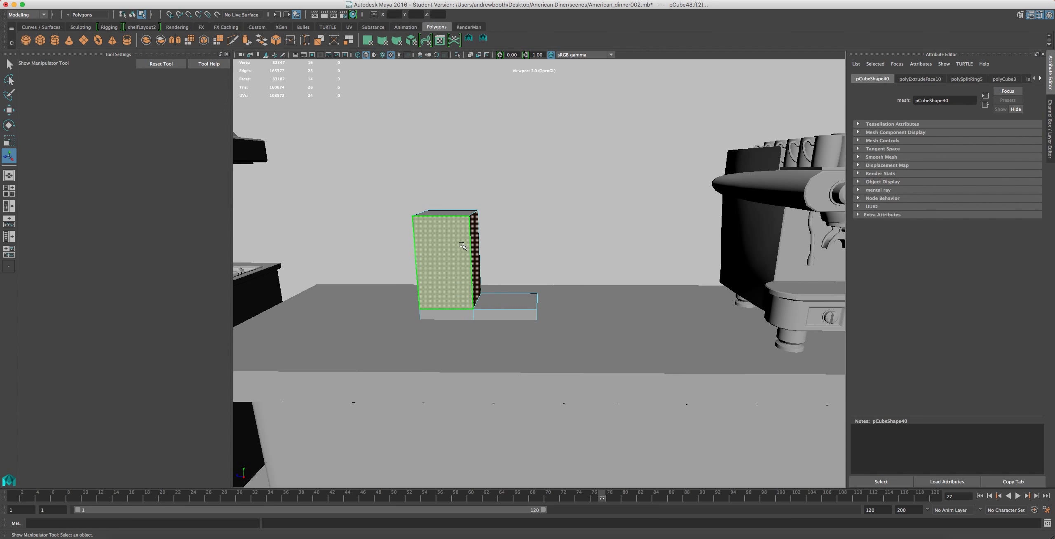
{"action": "left_click_drag", "start_coordinate": [468, 246], "coordinate": [470, 226], "text": "alt"}
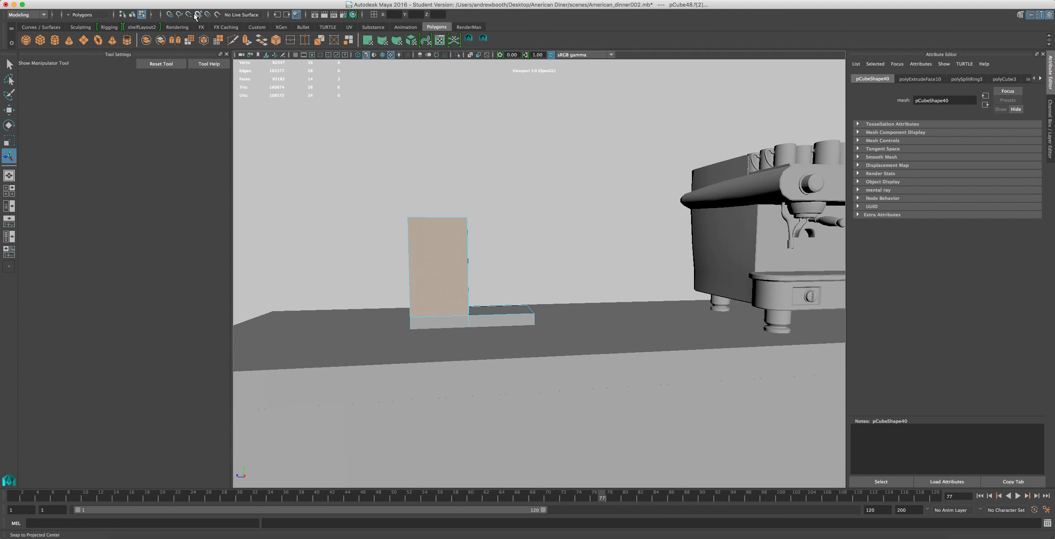
{"action": "left_click", "coordinate": [421, 277]}
{"action": "right_click_drag", "start_coordinate": [446, 311], "coordinate": [475, 299]}
{"action": "double_click", "coordinate": [441, 317]}
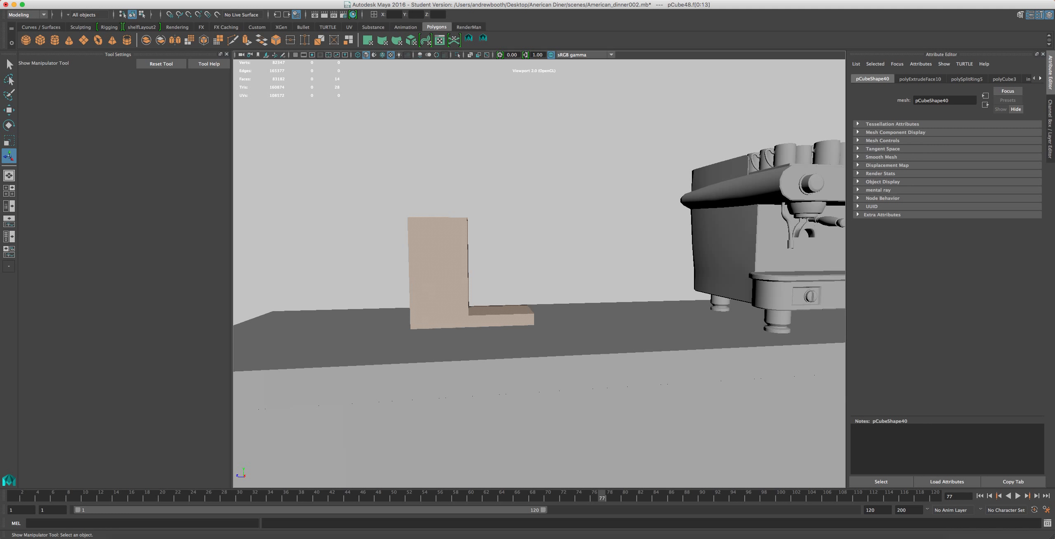
Step: Create a new polygon cube, frame it in the view and set its width to 30
{"action": "left_click", "coordinate": [191, 0]}
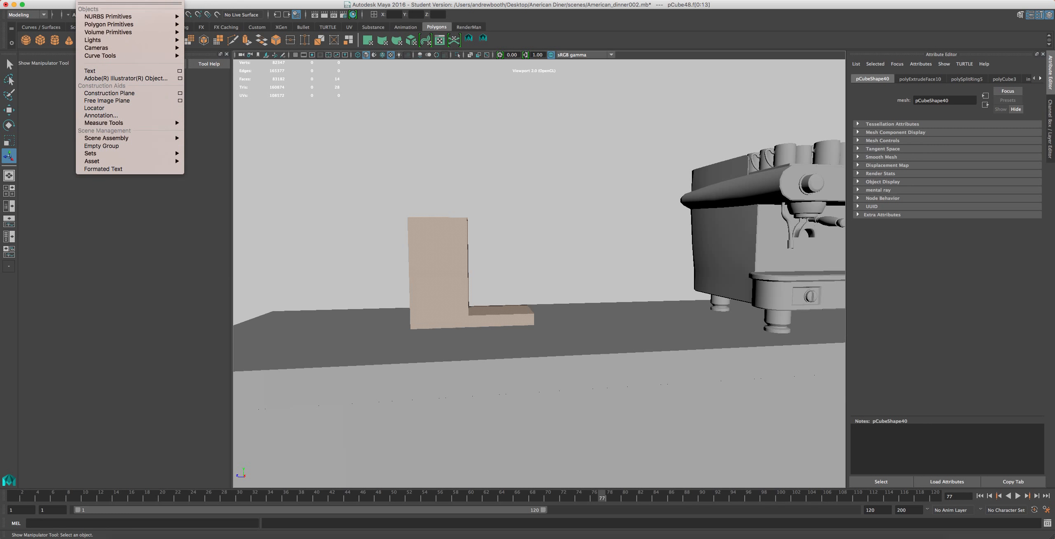
{"action": "mouse_move", "coordinate": [136, 24]}
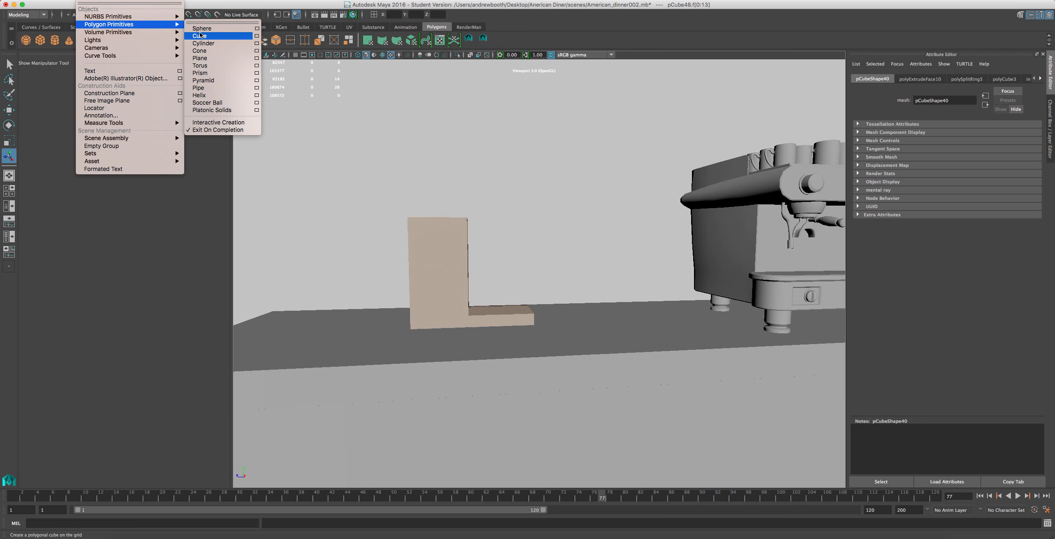
{"action": "left_click", "coordinate": [223, 32]}
{"action": "scroll", "coordinate": [419, 231], "scroll_direction": "down", "scroll_amount": 6}
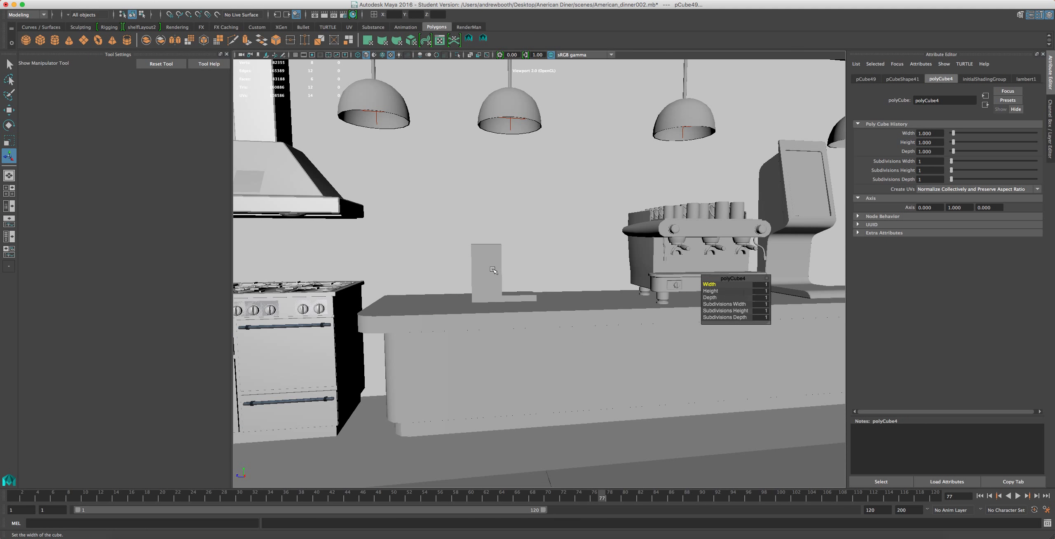
{"action": "key", "text": "f"}
{"action": "scroll", "coordinate": [610, 328], "scroll_direction": "down", "scroll_amount": 6}
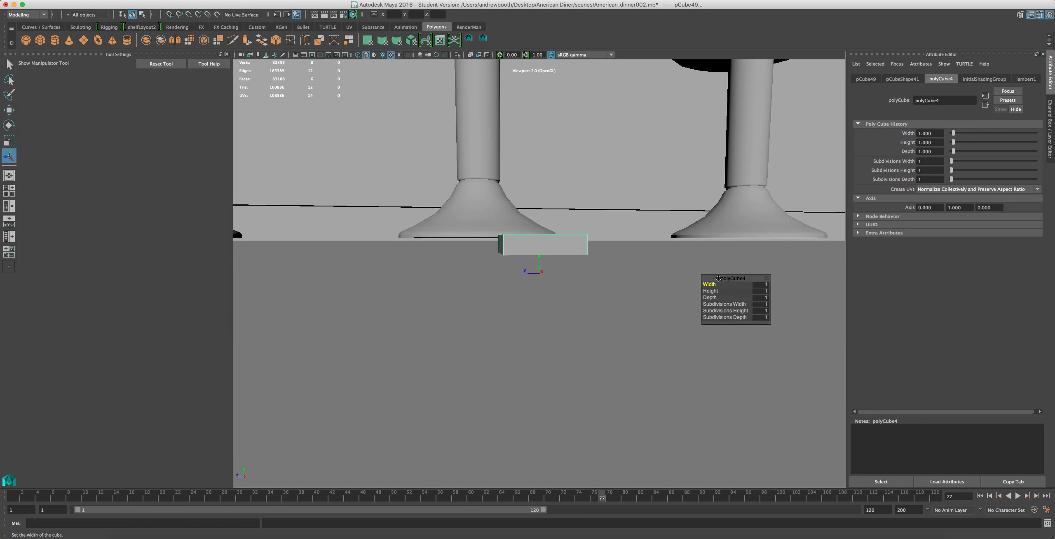
{"action": "left_click", "coordinate": [754, 283]}
{"action": "key", "text": "Return"}
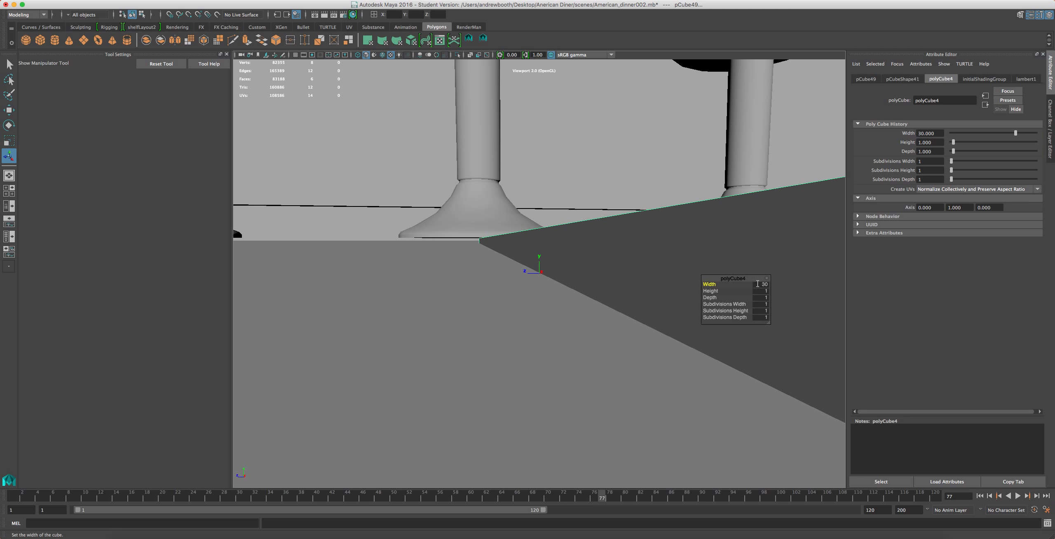
Step: Set the new cube's width and height to 10 and its depth to 30
{"action": "left_click", "coordinate": [758, 284]}
{"action": "key", "text": "Return"}
{"action": "left_click", "coordinate": [758, 291]}
{"action": "key", "text": "Return"}
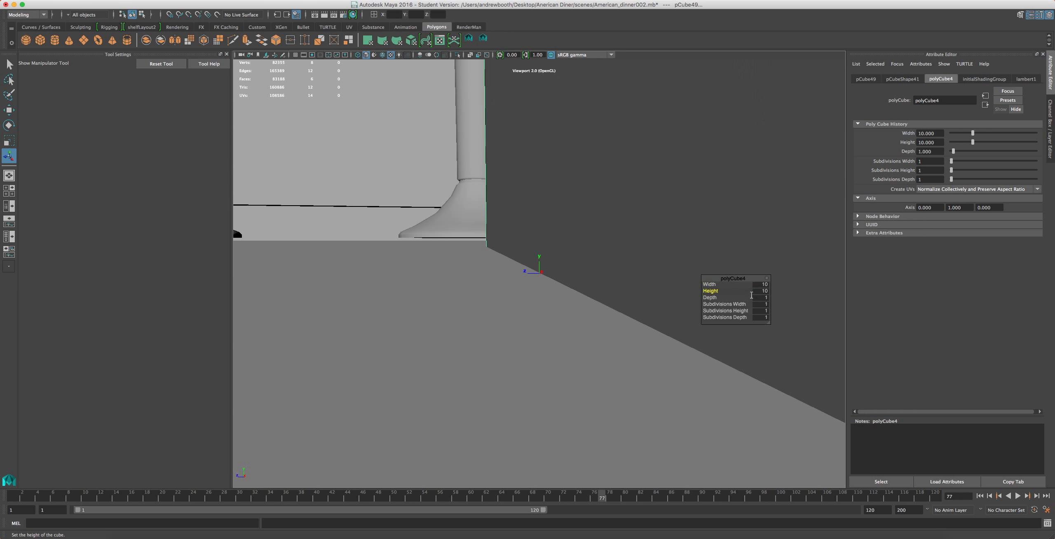
{"action": "left_click", "coordinate": [758, 297]}
{"action": "key", "text": "Return"}
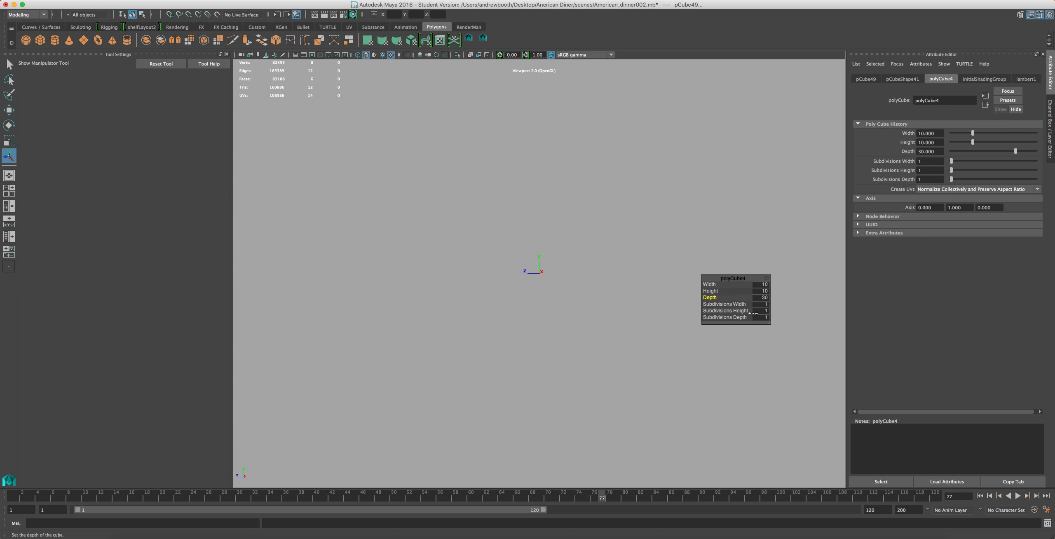
{"action": "scroll", "coordinate": [791, 333], "scroll_direction": "down", "scroll_amount": 5}
{"action": "scroll", "coordinate": [701, 322], "scroll_direction": "down", "scroll_amount": 5}
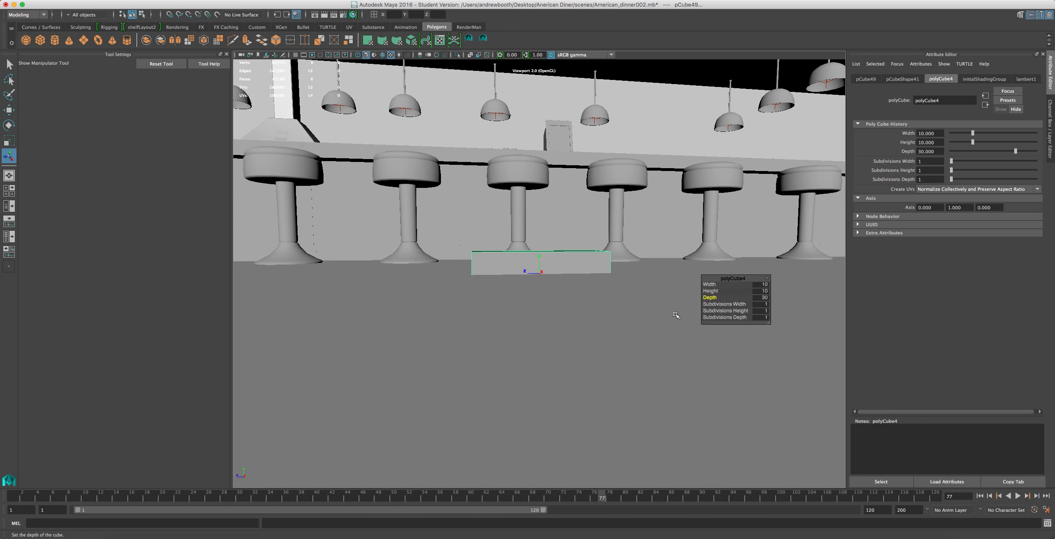
Step: Raise the new cube off the floor and move it past the bar stools to the counter
{"action": "key", "text": "w"}
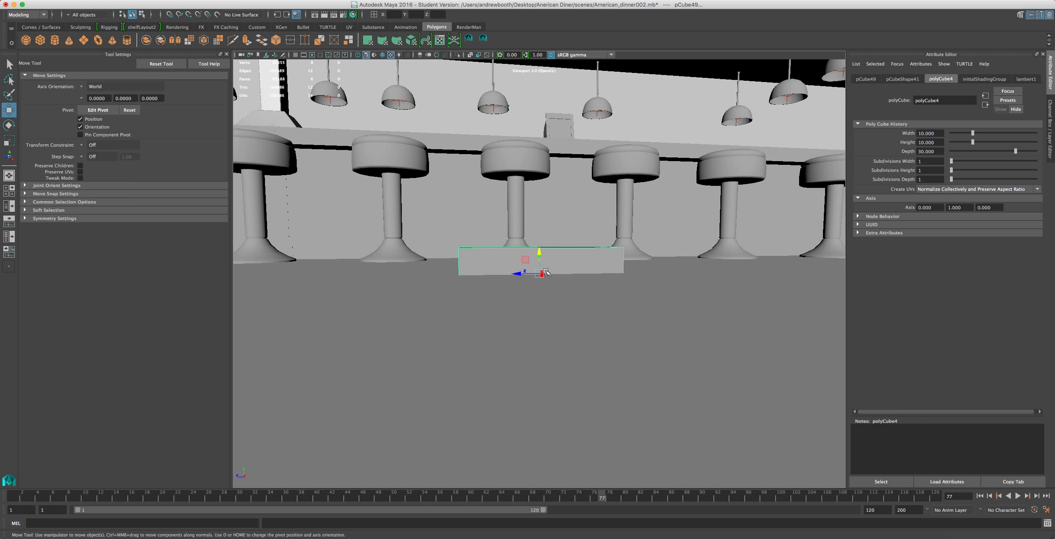
{"action": "left_click_drag", "start_coordinate": [536, 252], "coordinate": [516, 167]}
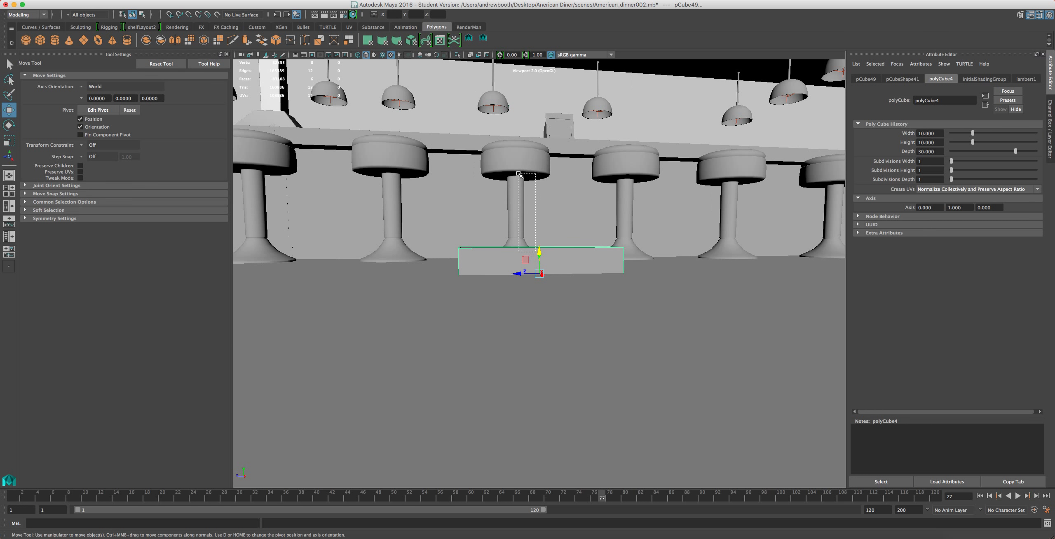
{"action": "left_click", "coordinate": [549, 273]}
{"action": "left_click_drag", "start_coordinate": [538, 274], "coordinate": [561, 314], "text": "alt"}
{"action": "left_click_drag", "start_coordinate": [540, 255], "coordinate": [691, 318]}
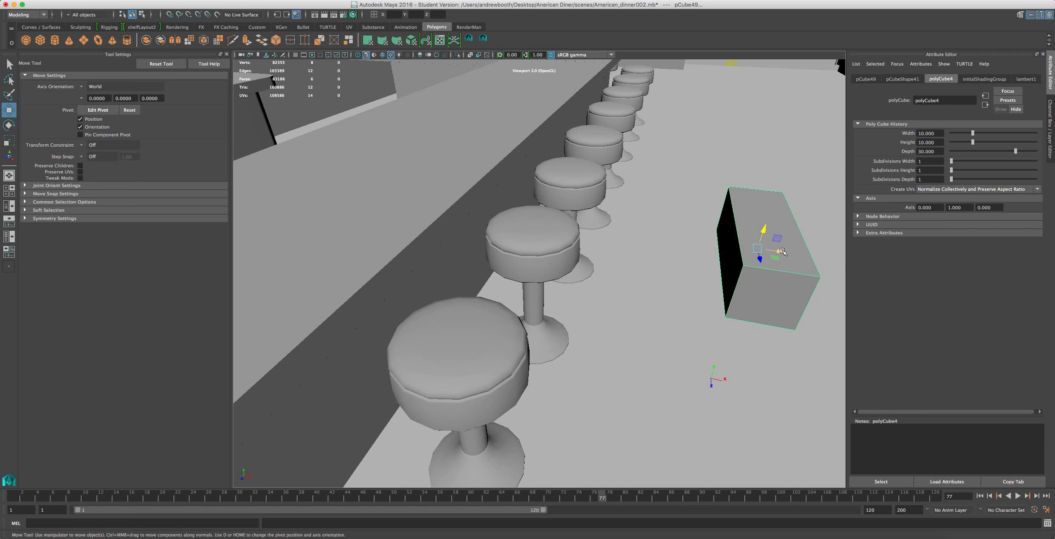
{"action": "left_click_drag", "start_coordinate": [777, 250], "coordinate": [340, 161]}
{"action": "key", "text": "z"}
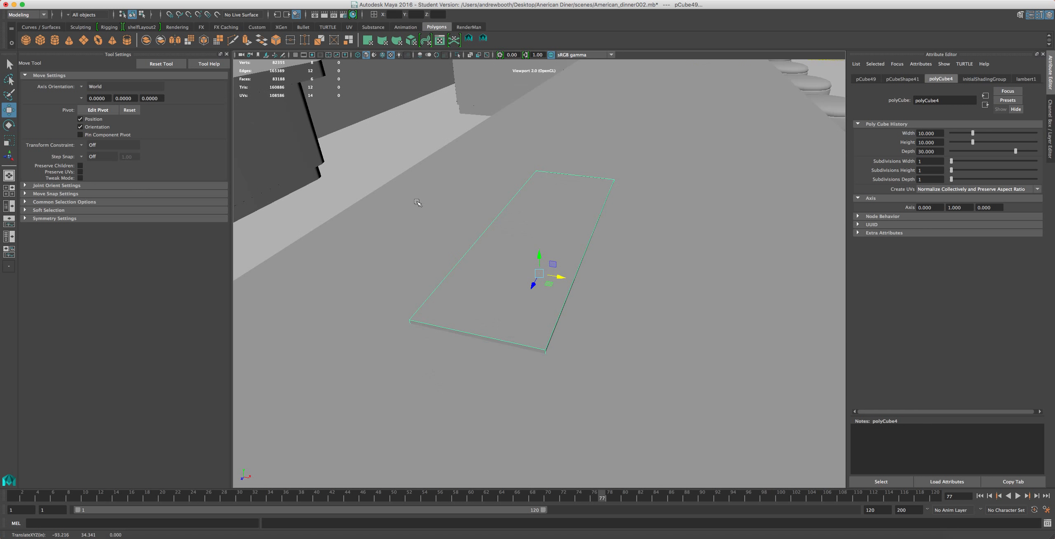
{"action": "key", "text": "z"}
{"action": "key", "text": "z"}
Step: Raise the cube clear of the coffee machine and move it along the counter toward the L-shaped box
{"action": "left_click_drag", "start_coordinate": [540, 255], "coordinate": [497, 147]}
{"action": "left_click_drag", "start_coordinate": [562, 144], "coordinate": [230, 123]}
{"action": "key", "text": "f"}
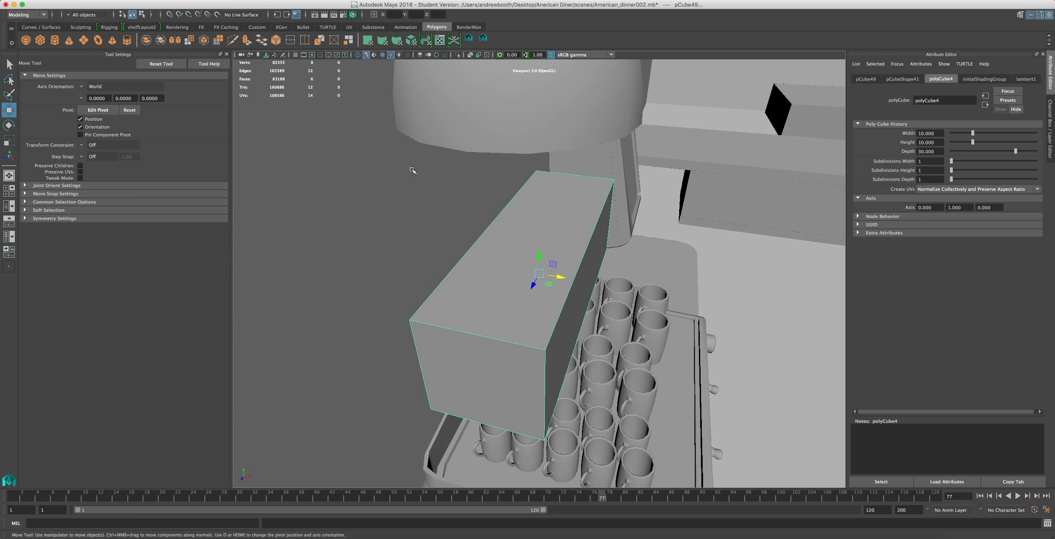
{"action": "left_click_drag", "start_coordinate": [413, 170], "coordinate": [250, 253], "text": "alt"}
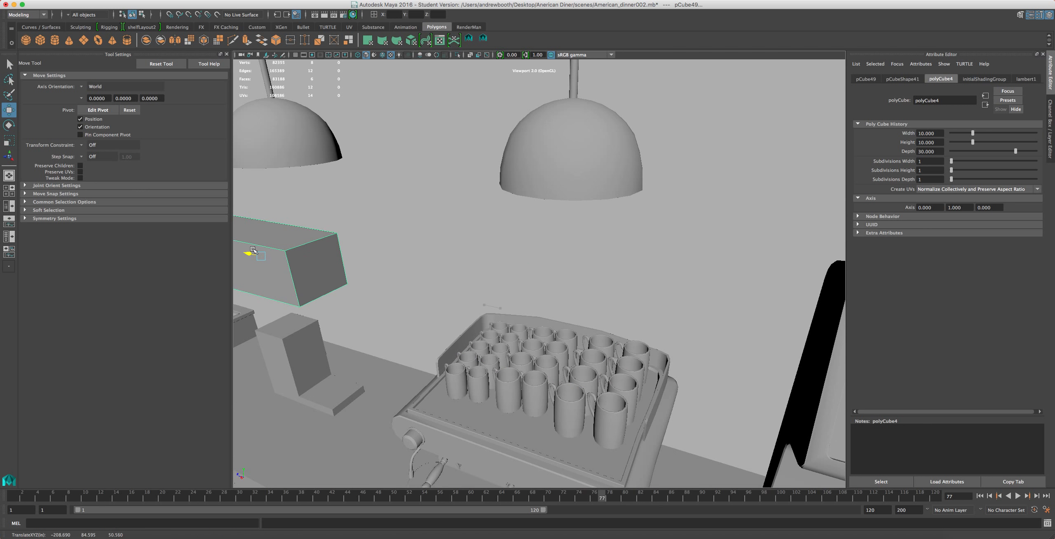
Step: Position the cube over the L-shaped box and lower it onto the upright column as the mixer head
{"action": "left_click_drag", "start_coordinate": [270, 293], "coordinate": [331, 278], "text": "alt"}
{"action": "key", "text": "f"}
{"action": "scroll", "coordinate": [332, 282], "scroll_direction": "down", "scroll_amount": 5}
{"action": "middle_click_drag", "start_coordinate": [434, 264], "coordinate": [602, 138], "text": "alt"}
{"action": "left_click_drag", "start_coordinate": [717, 123], "coordinate": [437, 316]}
{"action": "right_click_drag", "start_coordinate": [437, 316], "coordinate": [503, 350], "text": "alt"}
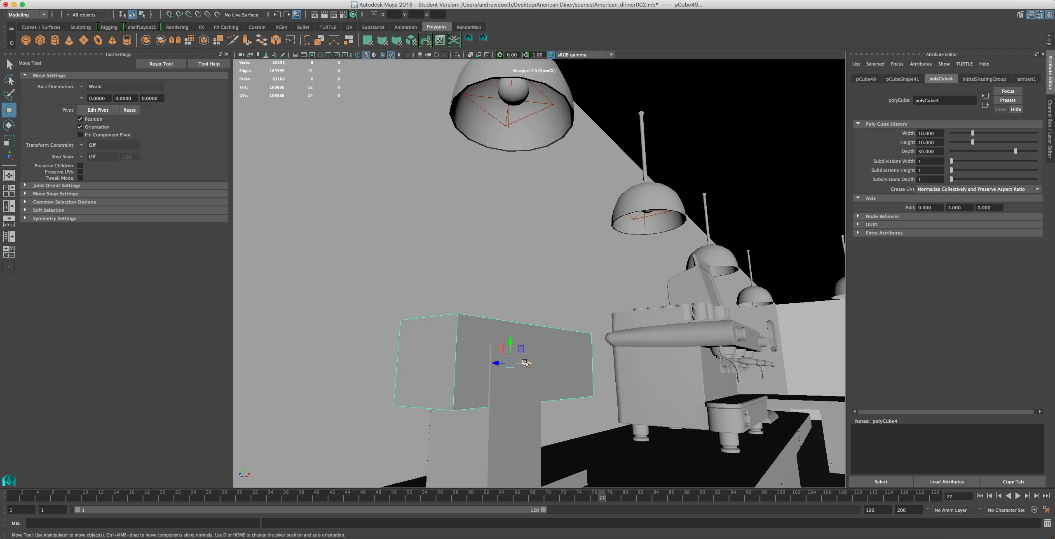
Step: Raise the mixer head cube so its underside sits just above the top of the column
{"action": "left_click_drag", "start_coordinate": [525, 363], "coordinate": [495, 365], "text": "alt"}
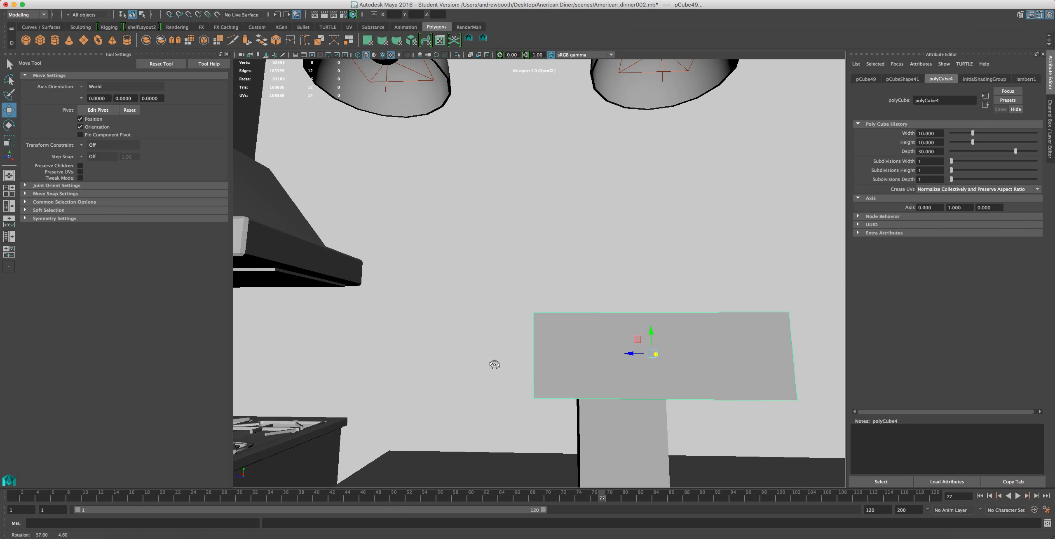
{"action": "left_click_drag", "start_coordinate": [561, 327], "coordinate": [557, 320], "text": "alt"}
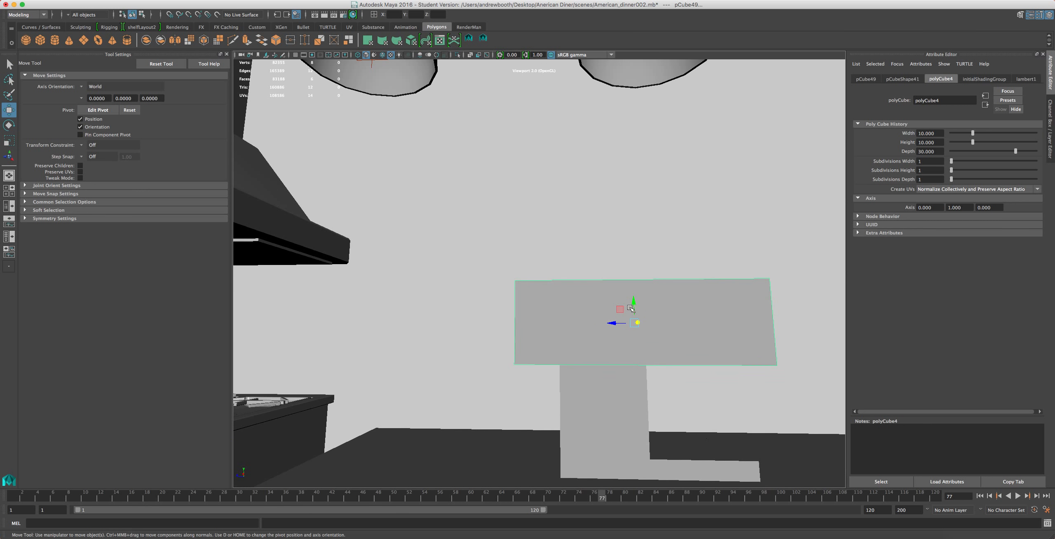
{"action": "left_click_drag", "start_coordinate": [633, 304], "coordinate": [590, 250]}
{"action": "left_click_drag", "start_coordinate": [598, 297], "coordinate": [495, 326], "text": "alt"}
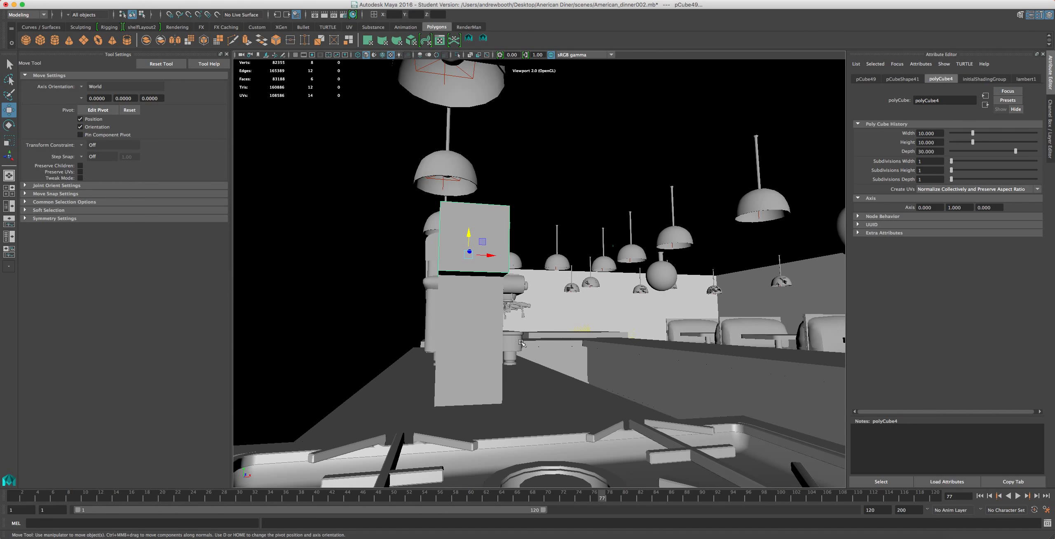
Step: Try a width of 20 for the L-shaped mixer body, then undo the width change
{"action": "left_click", "coordinate": [479, 319]}
{"action": "key", "text": "r"}
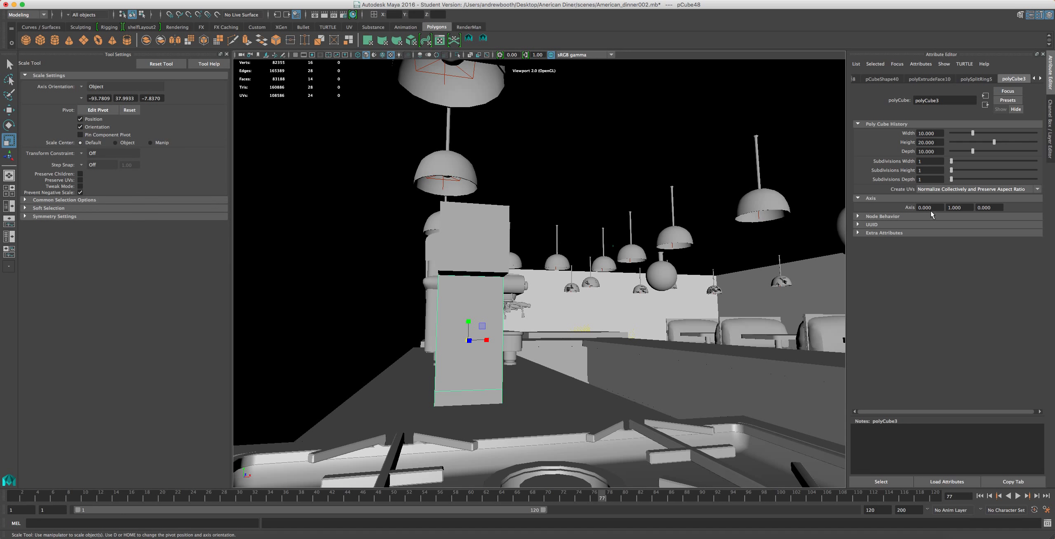
{"action": "double_click", "coordinate": [932, 133]}
{"action": "left_click_drag", "start_coordinate": [522, 324], "coordinate": [434, 381], "text": "alt"}
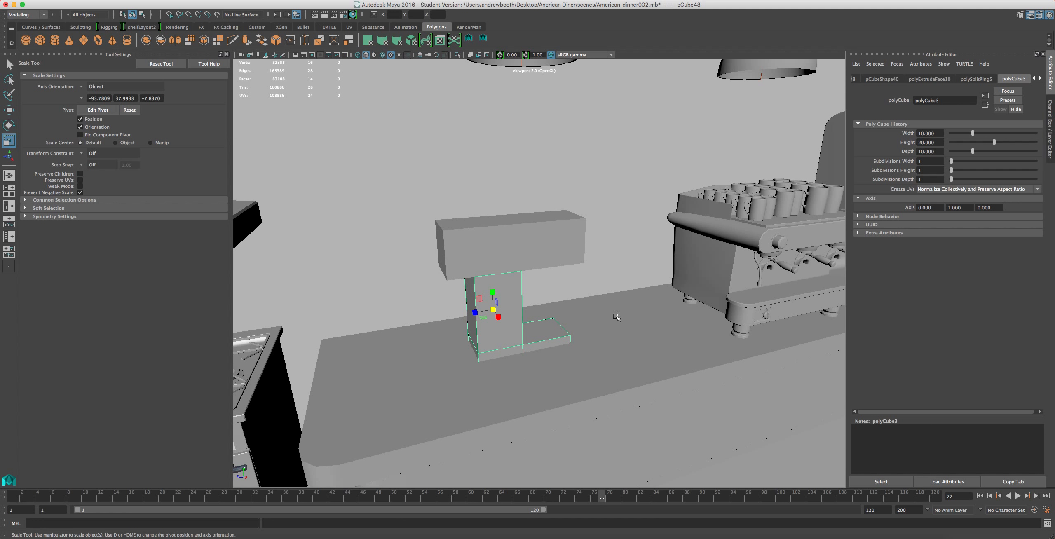
{"action": "left_click", "coordinate": [942, 133]}
{"action": "type", "text": "3"}
{"action": "type", "text": "0"}
{"action": "key", "text": "Return"}
{"action": "mouse_move", "coordinate": [577, 165]}
{"action": "left_mouse_down", "text": "alt"}
{"action": "mouse_move", "coordinate": [745, 122]}
{"action": "mouse_move", "coordinate": [728, 92]}
{"action": "mouse_move", "coordinate": [666, 80]}
{"action": "mouse_move", "coordinate": [629, 118]}
{"action": "mouse_move", "coordinate": [518, 146]}
{"action": "mouse_move", "coordinate": [511, 131]}
{"action": "mouse_move", "coordinate": [561, 182]}
{"action": "mouse_move", "coordinate": [557, 153]}
{"action": "mouse_move", "coordinate": [516, 165]}
{"action": "mouse_move", "coordinate": [577, 157]}
{"action": "mouse_move", "coordinate": [544, 160]}
{"action": "mouse_move", "coordinate": [560, 156]}
{"action": "left_mouse_up", "text": "alt"}
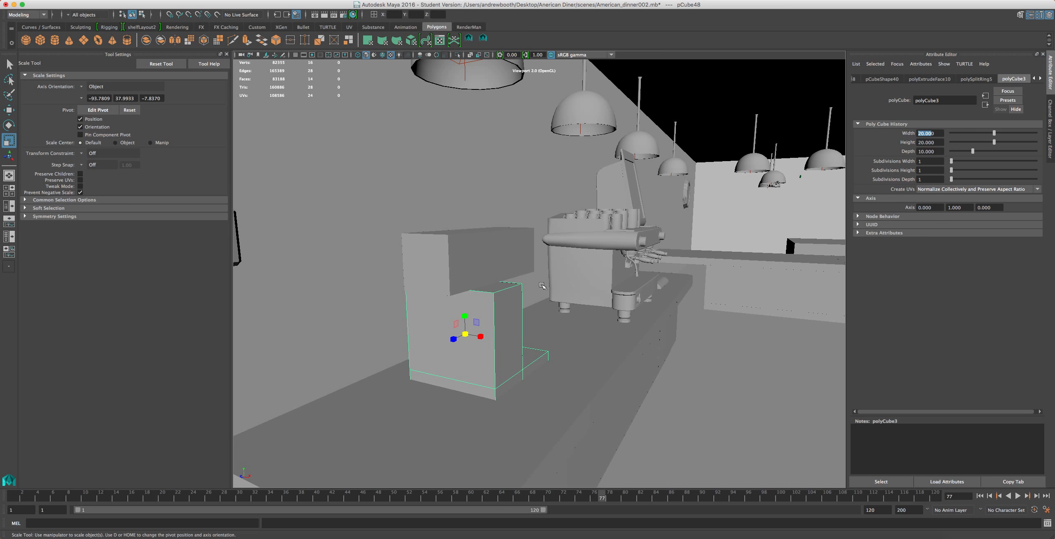
{"action": "left_click_drag", "start_coordinate": [600, 305], "coordinate": [473, 329], "text": "alt"}
{"action": "key", "text": "super+z"}
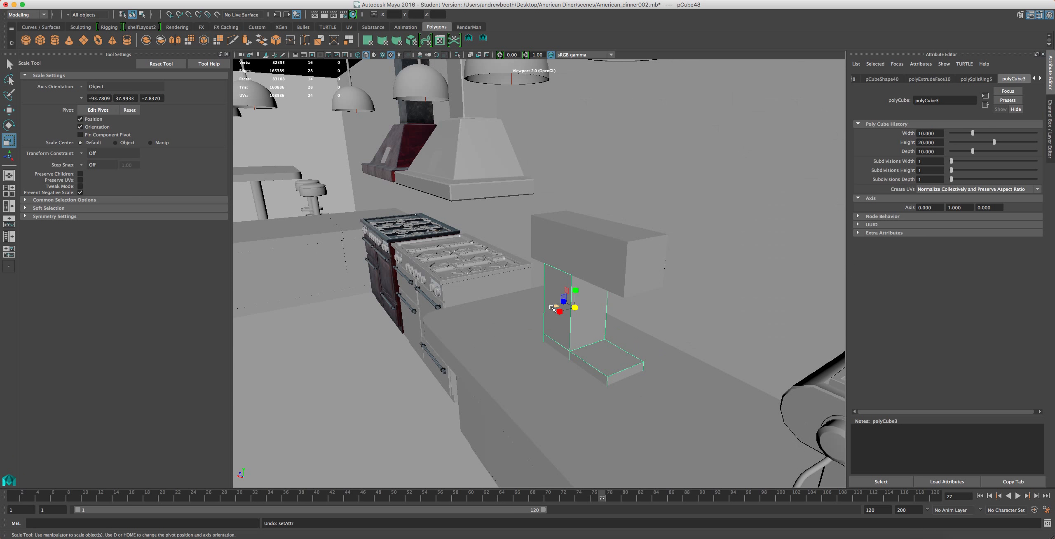
Step: Select the front end vertices of the L-shaped body's foot and move them outward to lengthen the foot past the mixer head
{"action": "left_click_drag", "start_coordinate": [552, 307], "coordinate": [694, 306]}
{"action": "left_click", "coordinate": [460, 255]}
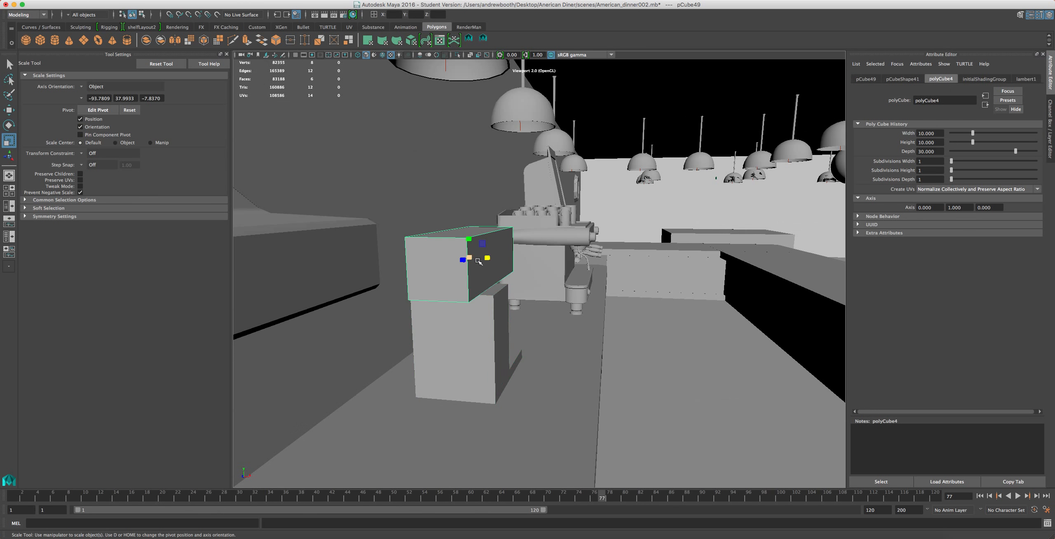
{"action": "left_click_drag", "start_coordinate": [491, 260], "coordinate": [535, 363]}
{"action": "right_click_drag", "start_coordinate": [576, 358], "coordinate": [673, 434], "text": "alt"}
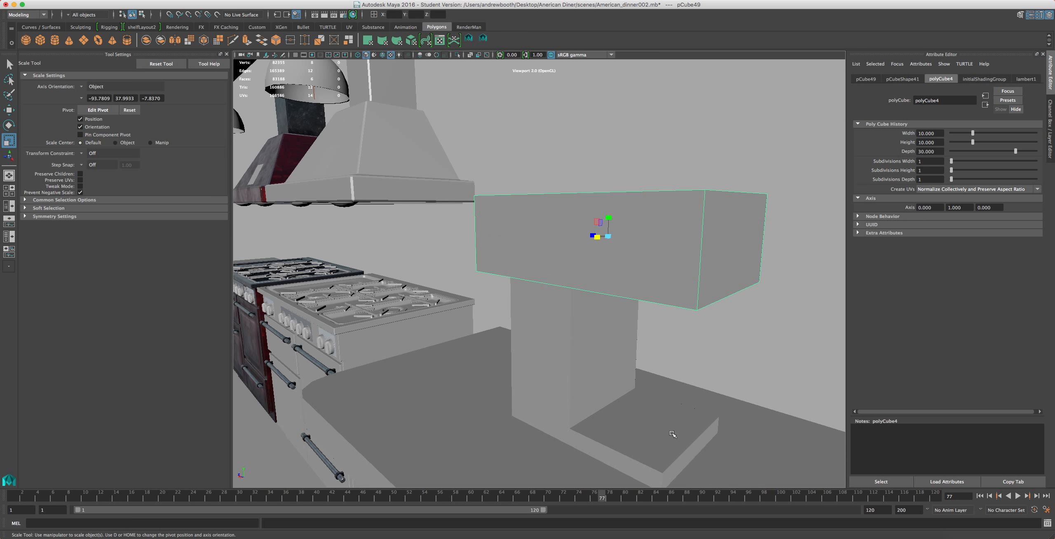
{"action": "left_click", "coordinate": [673, 435]}
{"action": "left_click_drag", "start_coordinate": [614, 416], "coordinate": [646, 417], "text": "alt"}
{"action": "middle_click_drag", "start_coordinate": [645, 417], "coordinate": [542, 346], "text": "alt"}
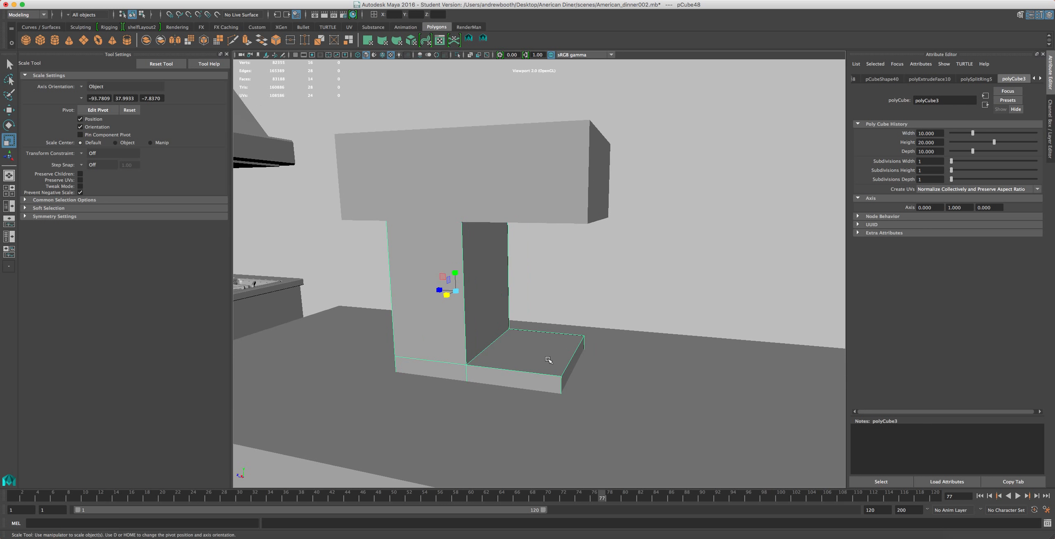
{"action": "right_click_drag", "start_coordinate": [549, 359], "coordinate": [504, 338]}
{"action": "left_click_drag", "start_coordinate": [619, 320], "coordinate": [518, 444]}
{"action": "right_click_drag", "start_coordinate": [444, 333], "coordinate": [416, 316]}
{"action": "left_click_drag", "start_coordinate": [611, 330], "coordinate": [540, 431]}
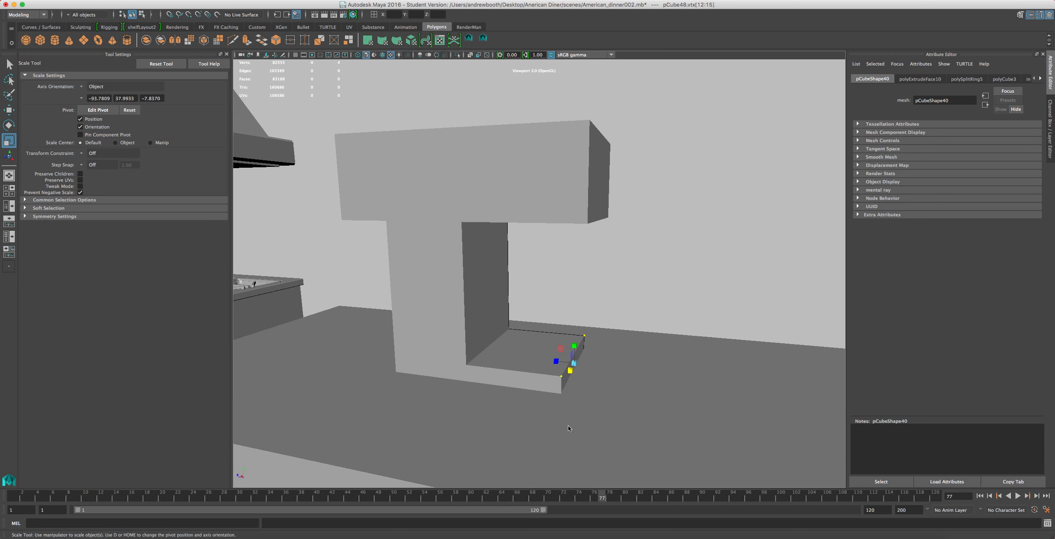
{"action": "key", "text": "w"}
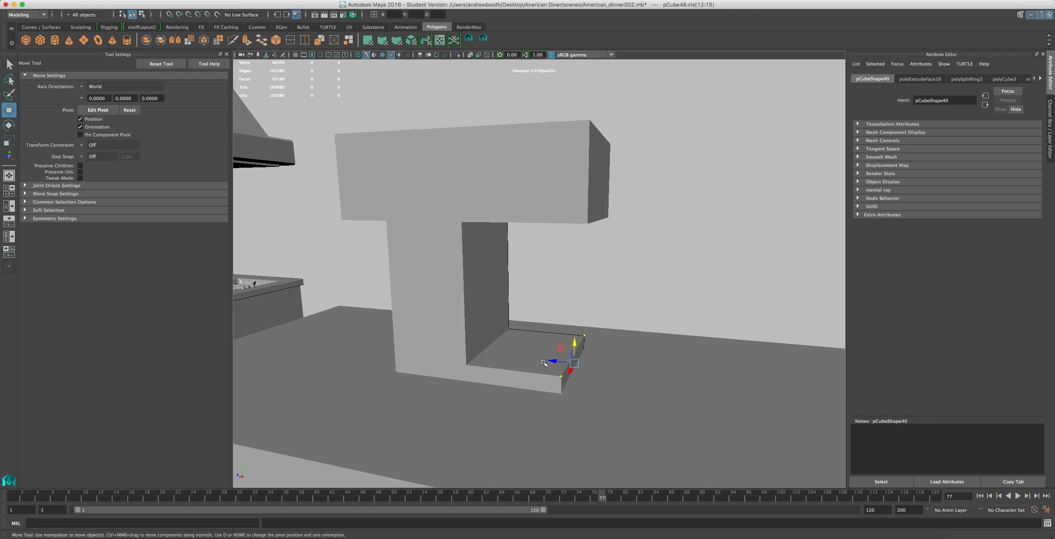
{"action": "mouse_move", "coordinate": [551, 360]}
{"action": "left_mouse_down"}
{"action": "mouse_move", "coordinate": [589, 361]}
{"action": "mouse_move", "coordinate": [549, 356]}
{"action": "left_mouse_up"}
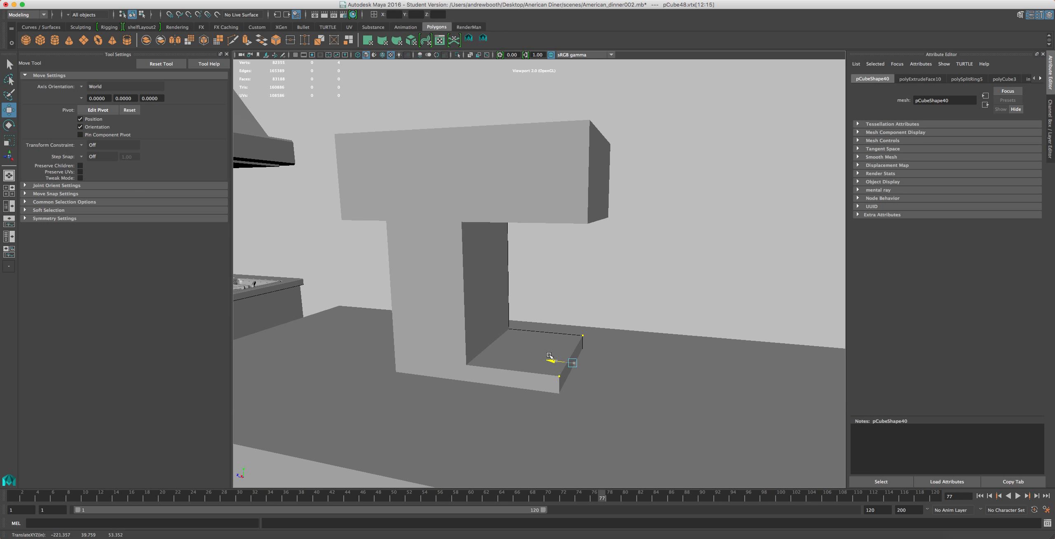
{"action": "left_click_drag", "start_coordinate": [550, 356], "coordinate": [492, 342]}
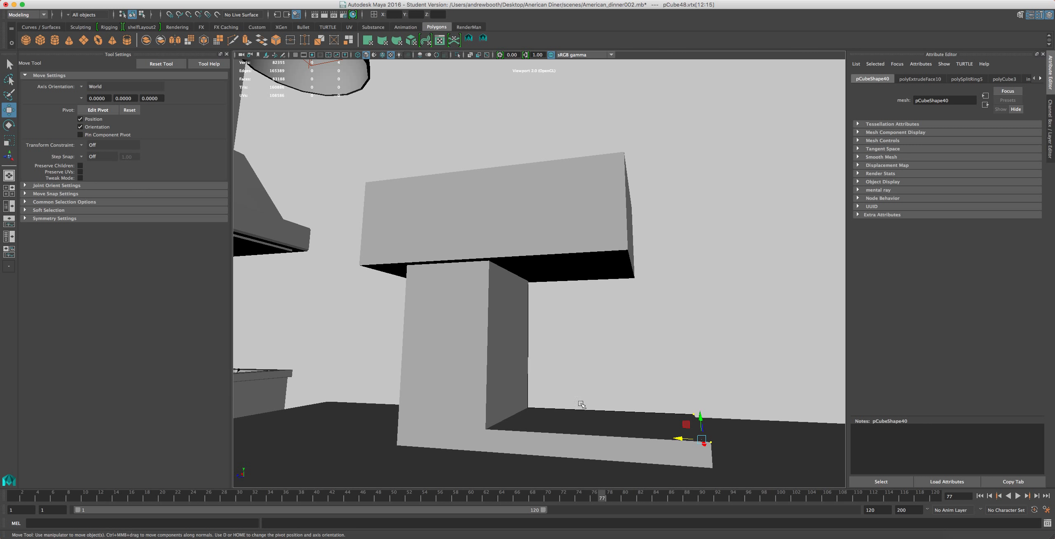
Step: Create a polygon pipe as the mixing bowl and frame it in the perspective view
{"action": "scroll", "coordinate": [581, 404], "scroll_direction": "down", "scroll_amount": 7}
{"action": "scroll", "coordinate": [581, 402], "scroll_direction": "up", "scroll_amount": 5}
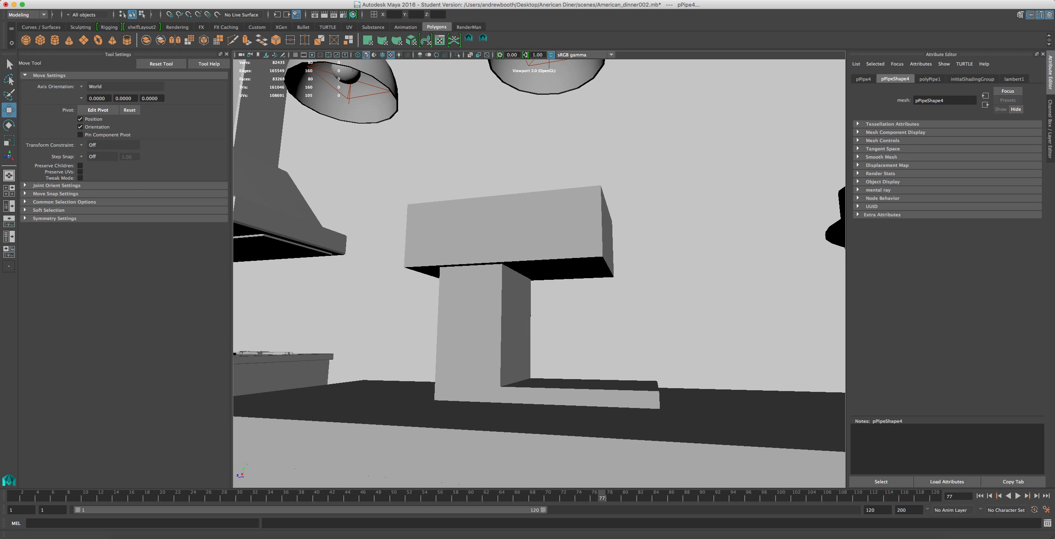
{"action": "key", "text": "f"}
{"action": "scroll", "coordinate": [429, 270], "scroll_direction": "down", "scroll_amount": 6}
{"action": "scroll", "coordinate": [447, 263], "scroll_direction": "up", "scroll_amount": 4}
{"action": "left_click_drag", "start_coordinate": [483, 226], "coordinate": [458, 253], "text": "alt"}
{"action": "scroll", "coordinate": [460, 256], "scroll_direction": "down", "scroll_amount": 5}
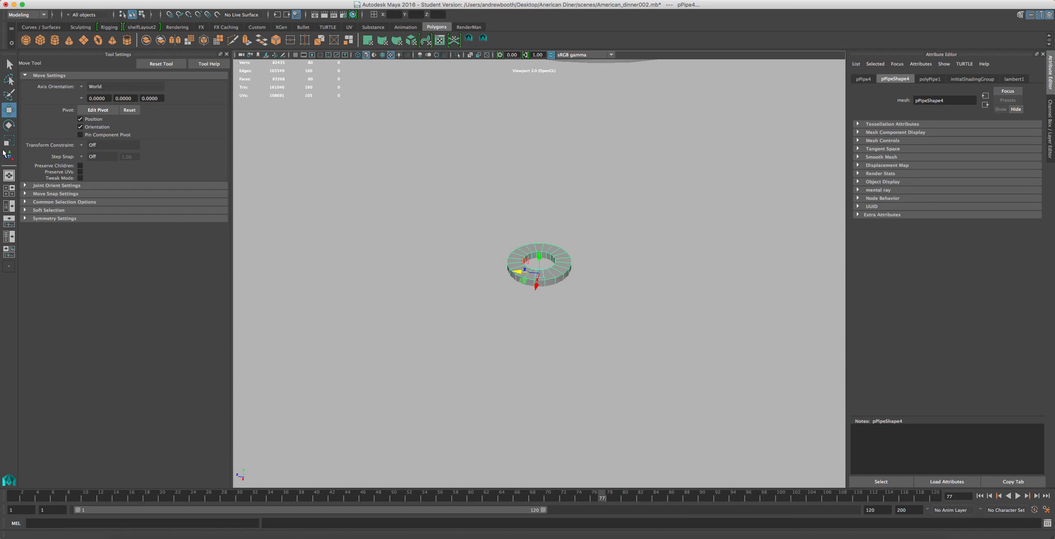
Step: Show the four-view layout and move the pipe from the origin across to the back counter, at about X -218.5
{"action": "left_click", "coordinate": [12, 193]}
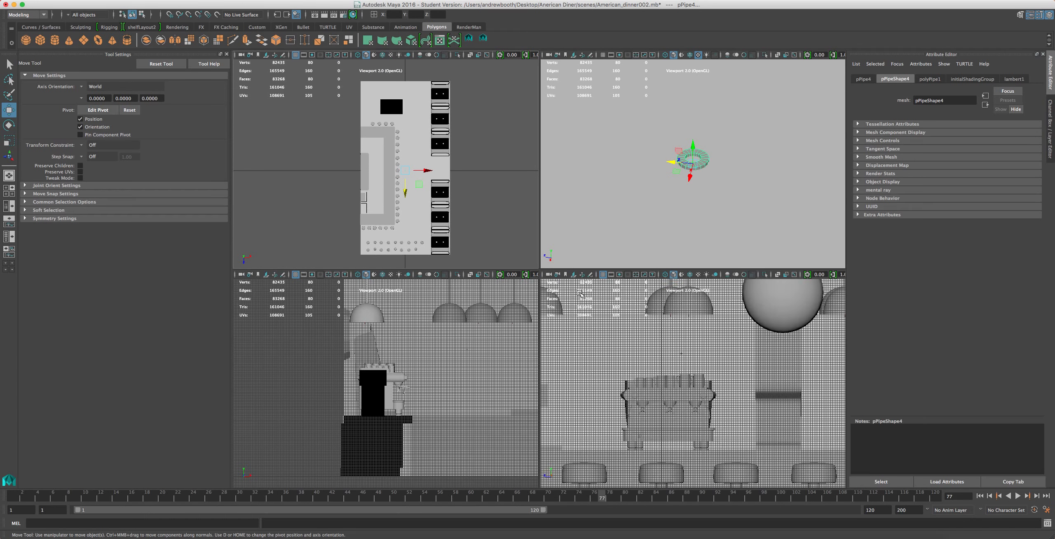
{"action": "scroll", "coordinate": [459, 414], "scroll_direction": "down", "scroll_amount": 3}
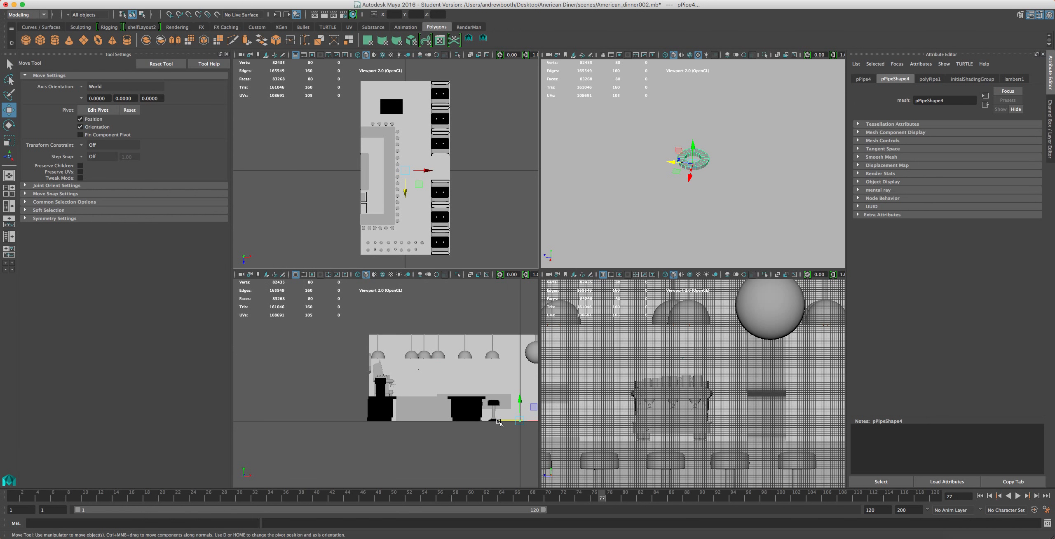
{"action": "left_click_drag", "start_coordinate": [504, 420], "coordinate": [420, 421]}
{"action": "key", "text": "super+z"}
{"action": "left_click_drag", "start_coordinate": [521, 421], "coordinate": [382, 421]}
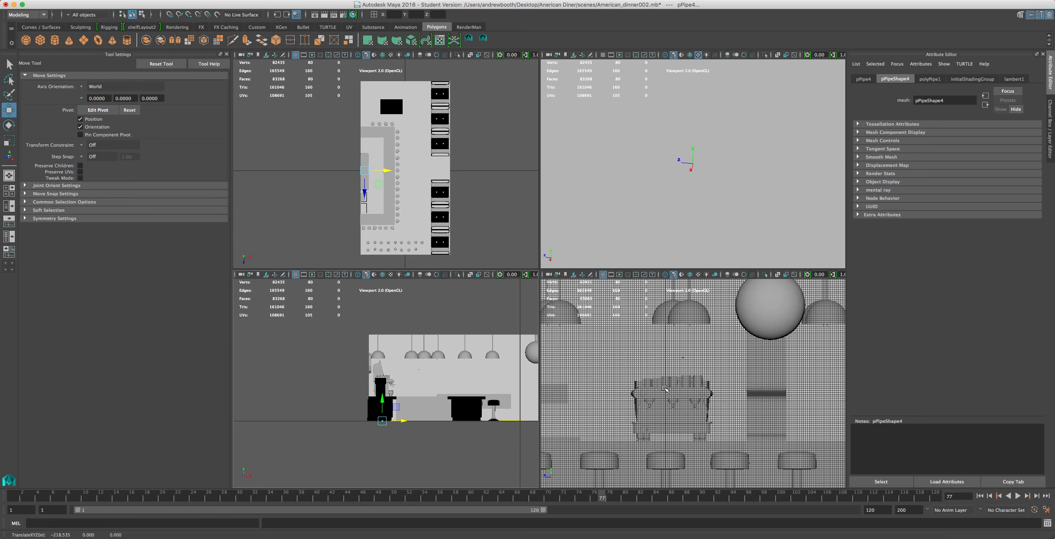
Step: Raise the pipe to about Y 51.3, shift it along the counter to about Z 55.4, and return to the single perspective view
{"action": "scroll", "coordinate": [694, 405], "scroll_direction": "down", "scroll_amount": 5}
{"action": "scroll", "coordinate": [688, 430], "scroll_direction": "up", "scroll_amount": 4}
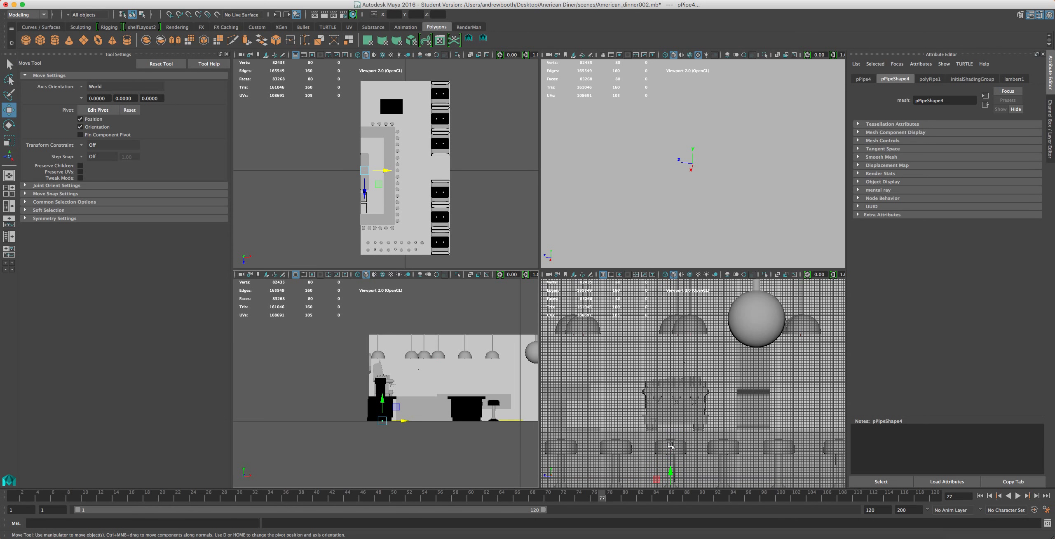
{"action": "left_click_drag", "start_coordinate": [668, 470], "coordinate": [560, 411]}
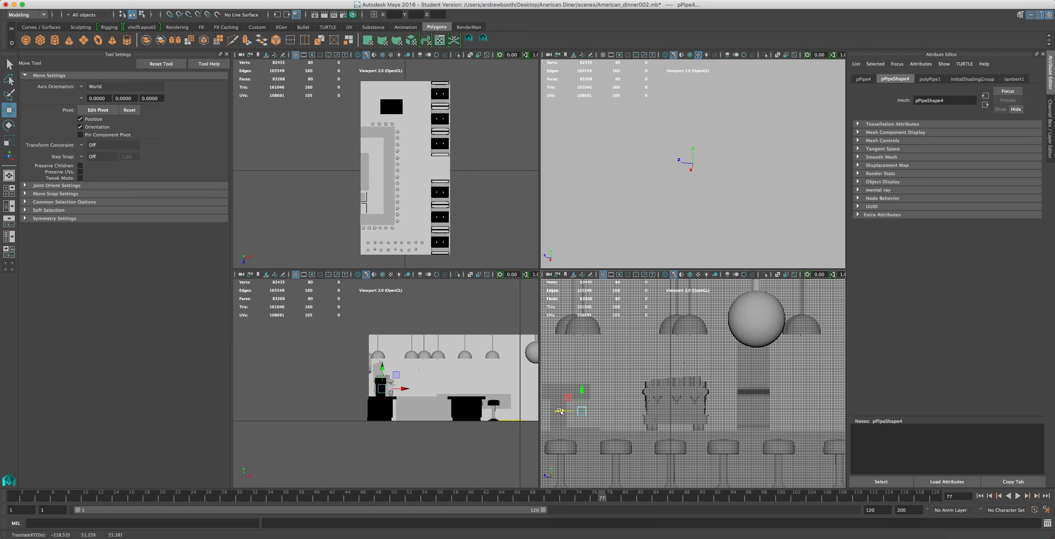
{"action": "key", "text": "f"}
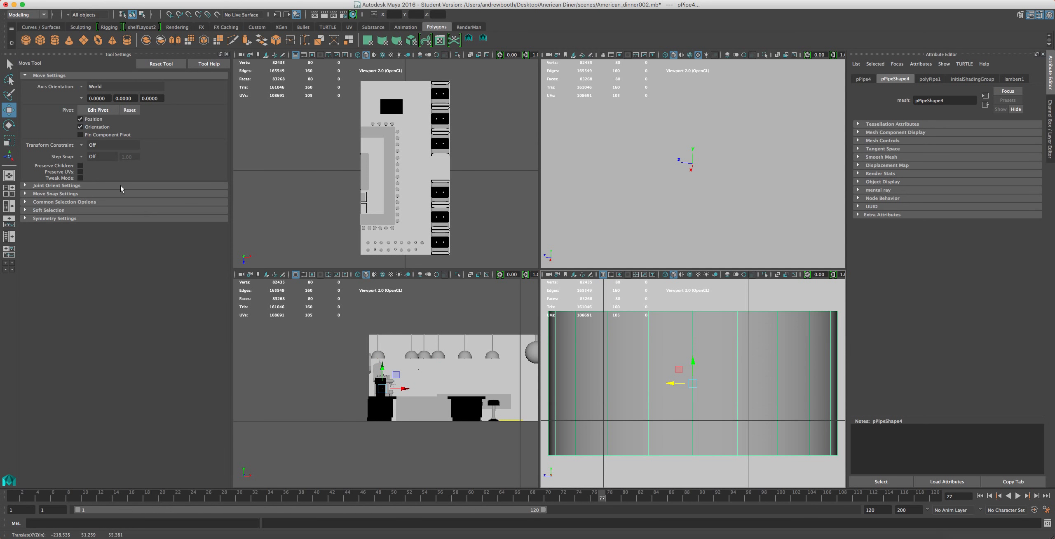
{"action": "left_click", "coordinate": [9, 175]}
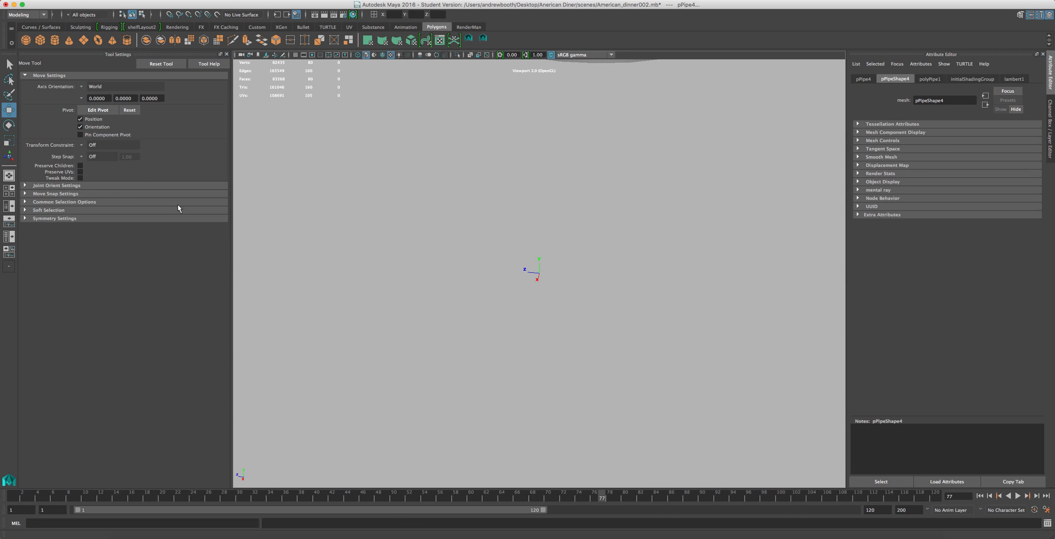
Step: Resize the bowl pipe to a radius of 7 and a height of 5, trying radii of 10 and 5 first
{"action": "scroll", "coordinate": [394, 265], "scroll_direction": "down", "scroll_amount": 1}
{"action": "key", "text": "f"}
{"action": "scroll", "coordinate": [460, 256], "scroll_direction": "down", "scroll_amount": 5}
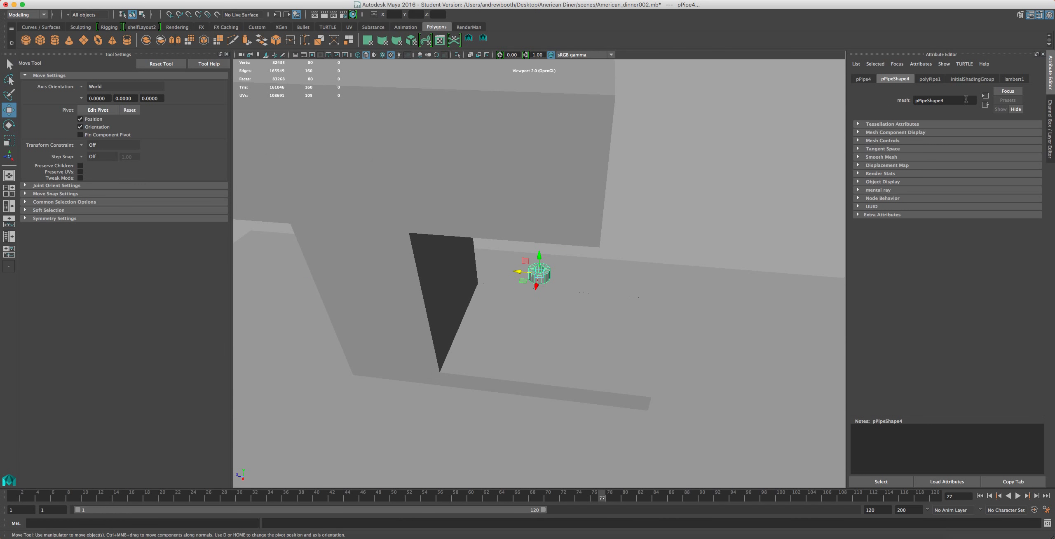
{"action": "left_click", "coordinate": [930, 79]}
{"action": "left_click", "coordinate": [931, 134]}
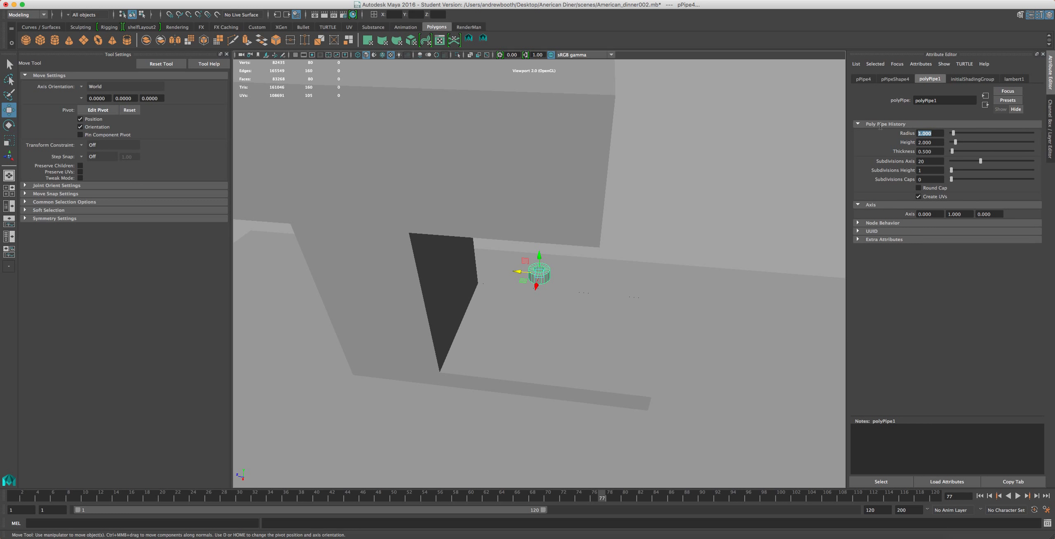
{"action": "key", "text": "Return"}
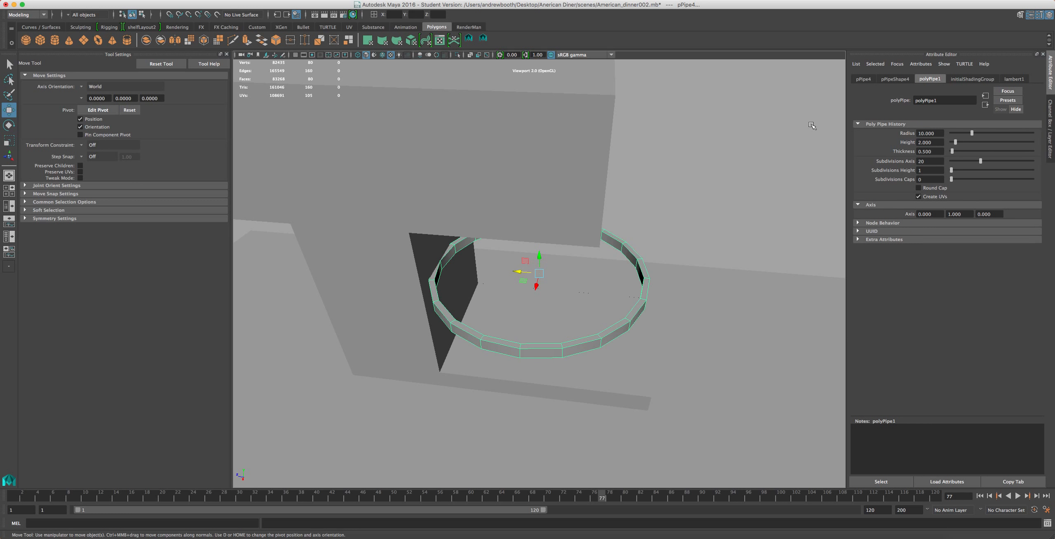
{"action": "left_click", "coordinate": [936, 133]}
{"action": "type", "text": "3"}
{"action": "key", "text": "Return"}
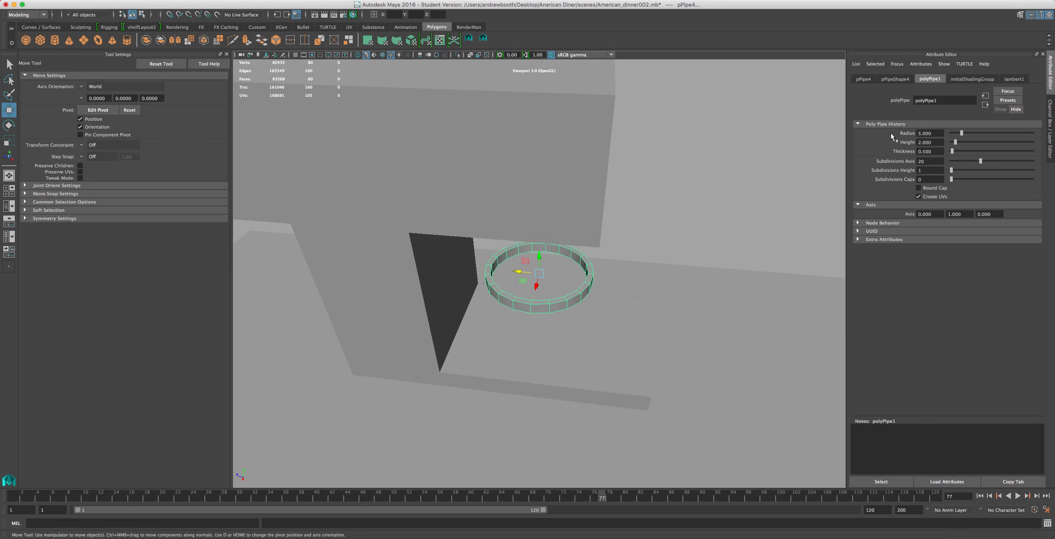
{"action": "type", "text": "5"}
{"action": "key", "text": "Return"}
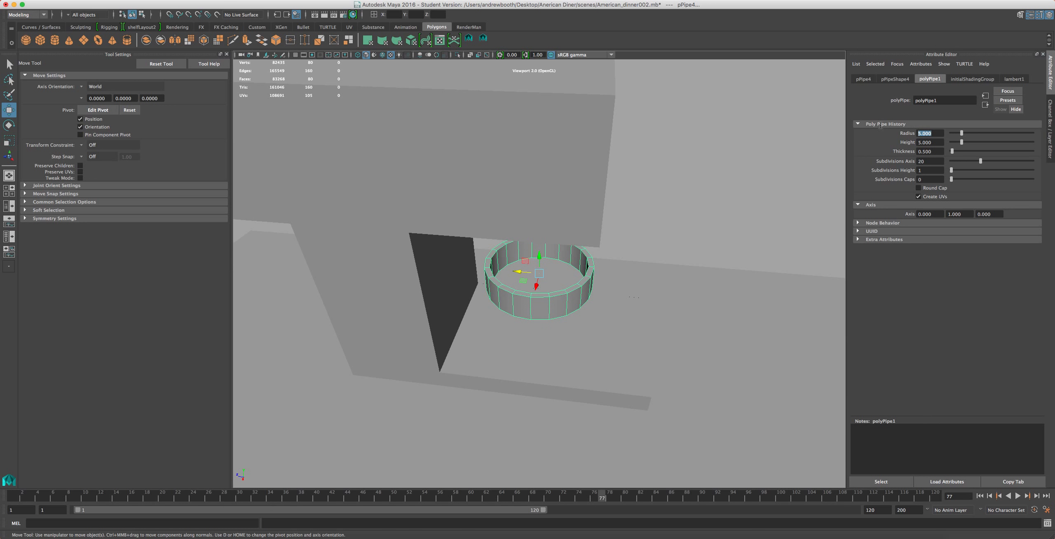
{"action": "type", "text": "7"}
{"action": "key", "text": "Return"}
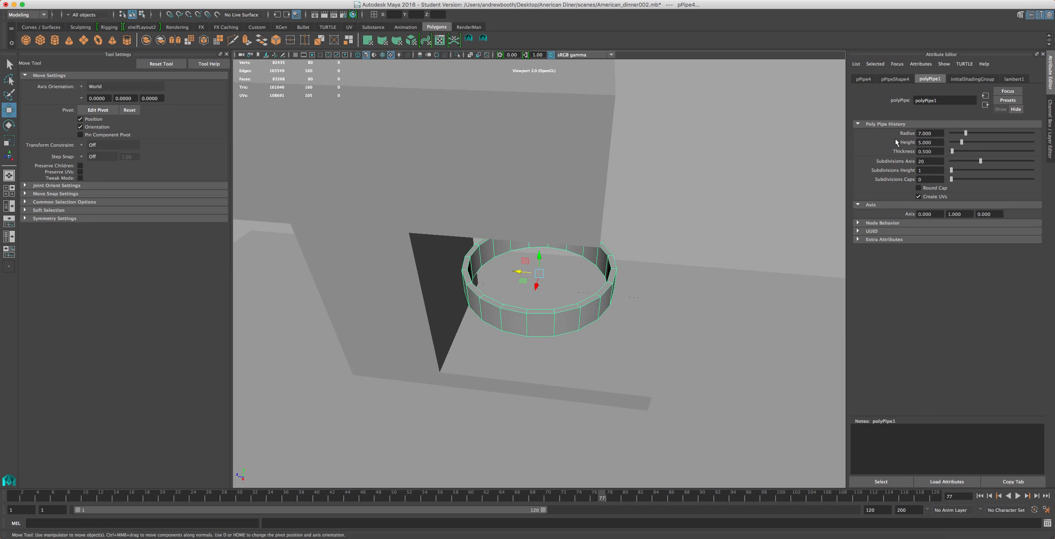
Step: Increase the bowl pipe's height through 7, 15 and 20 to 25
{"action": "type", "text": "7"}
{"action": "key", "text": "Return"}
{"action": "left_click_drag", "start_coordinate": [537, 283], "coordinate": [561, 233], "text": "alt"}
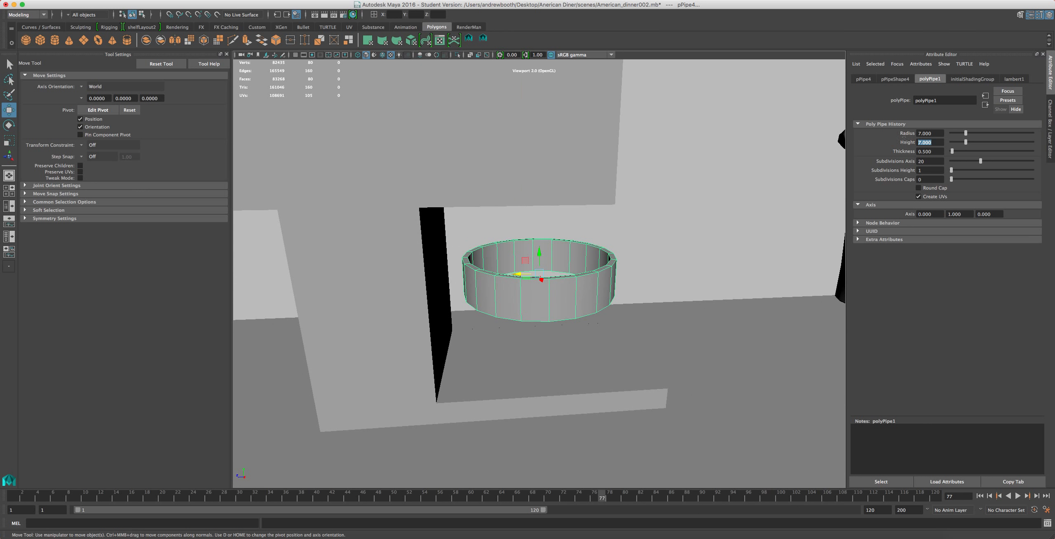
{"action": "type", "text": "15"}
{"action": "key", "text": "Return"}
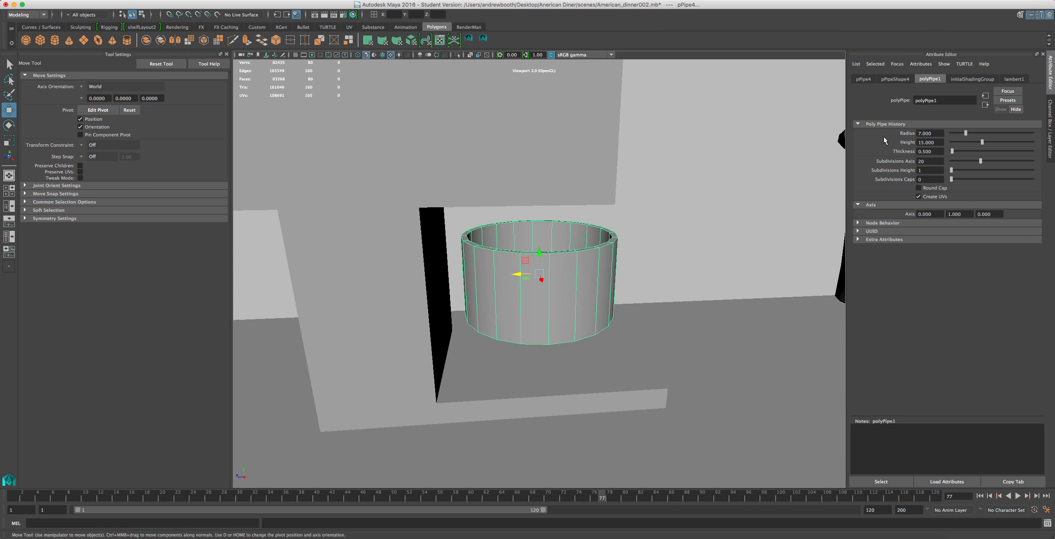
{"action": "double_click", "coordinate": [939, 142]}
{"action": "type", "text": "20"}
{"action": "key", "text": "Return"}
{"action": "left_click_drag", "start_coordinate": [501, 278], "coordinate": [506, 243], "text": "alt"}
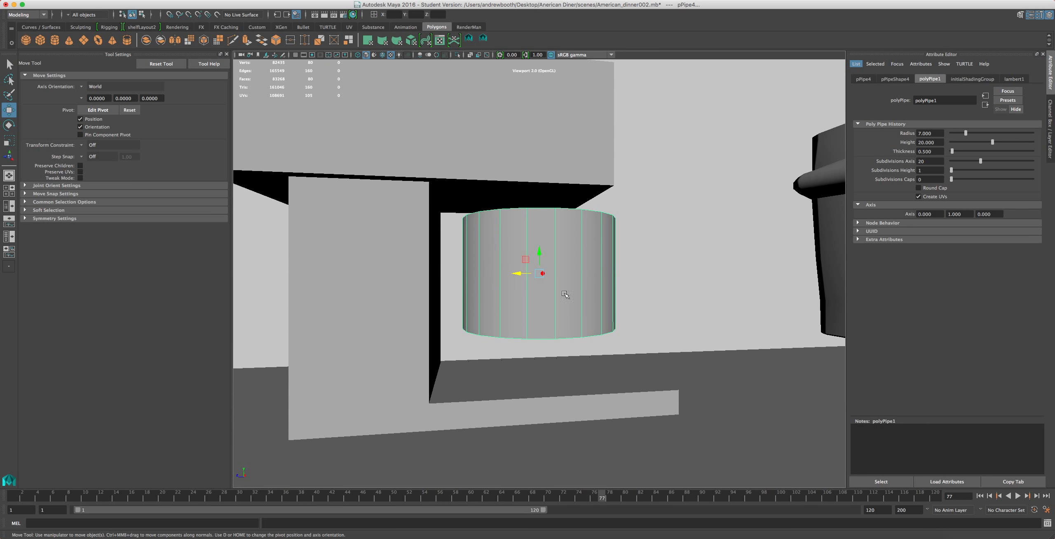
{"action": "left_click_drag", "start_coordinate": [937, 141], "coordinate": [861, 139]}
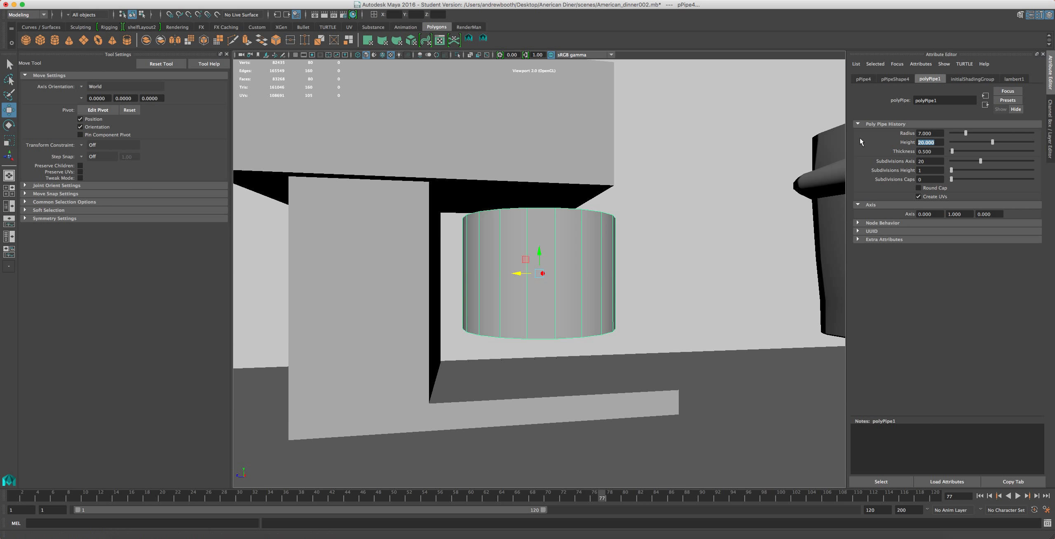
{"action": "type", "text": "25"}
{"action": "key", "text": "Return"}
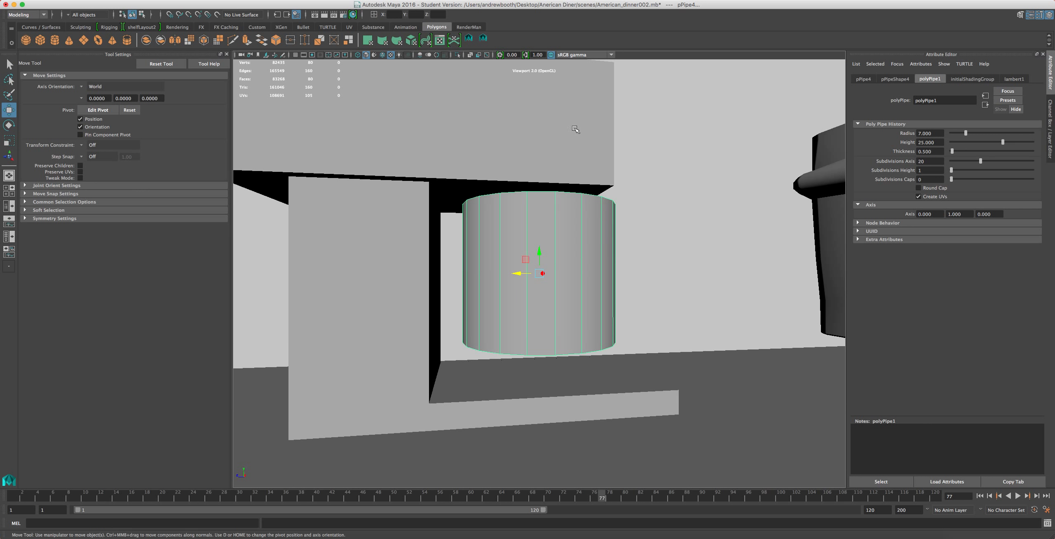
Step: Lower the bowl pipe to just above the mixer's foot and align it across the base, at about X -221.6, Y 47.7
{"action": "left_click_drag", "start_coordinate": [542, 249], "coordinate": [552, 284]}
{"action": "left_click_drag", "start_coordinate": [623, 283], "coordinate": [422, 349], "text": "alt"}
{"action": "left_click_drag", "start_coordinate": [516, 316], "coordinate": [565, 283]}
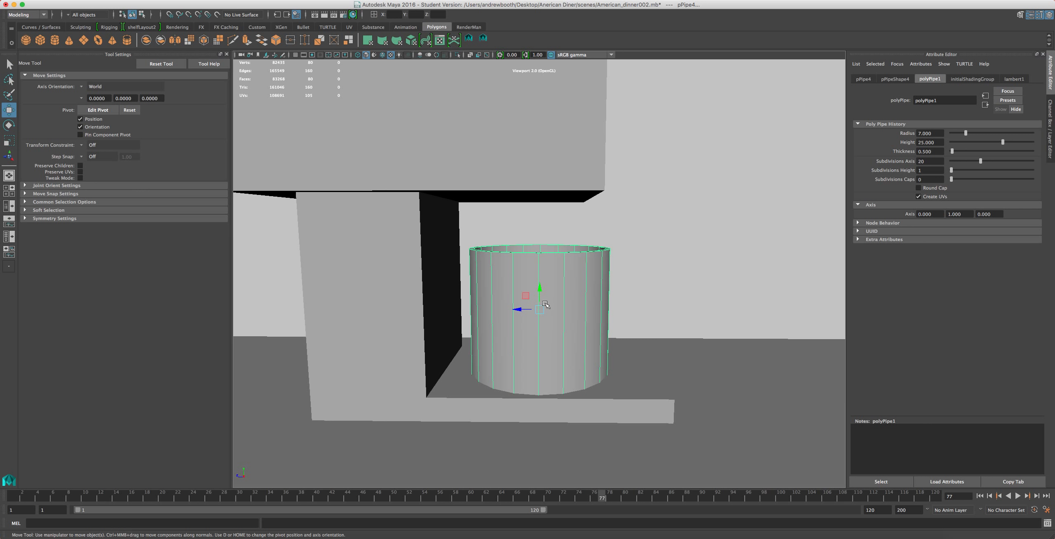
{"action": "left_click_drag", "start_coordinate": [540, 289], "coordinate": [540, 286]}
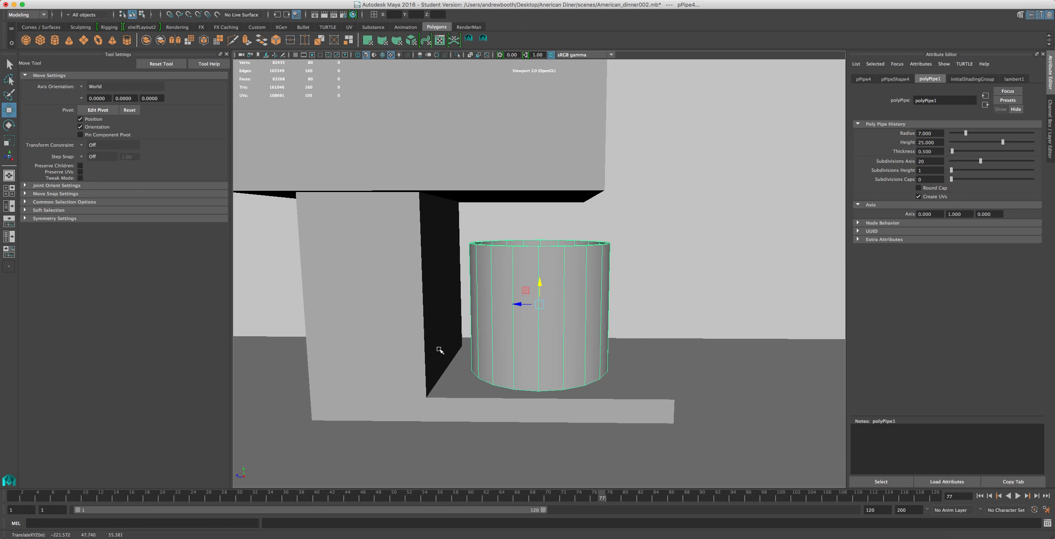
Step: Switch to the browser showing the food mixer image results and move its window aside so the bowl can be compared with them
{"action": "left_click", "coordinate": [16, 136]}
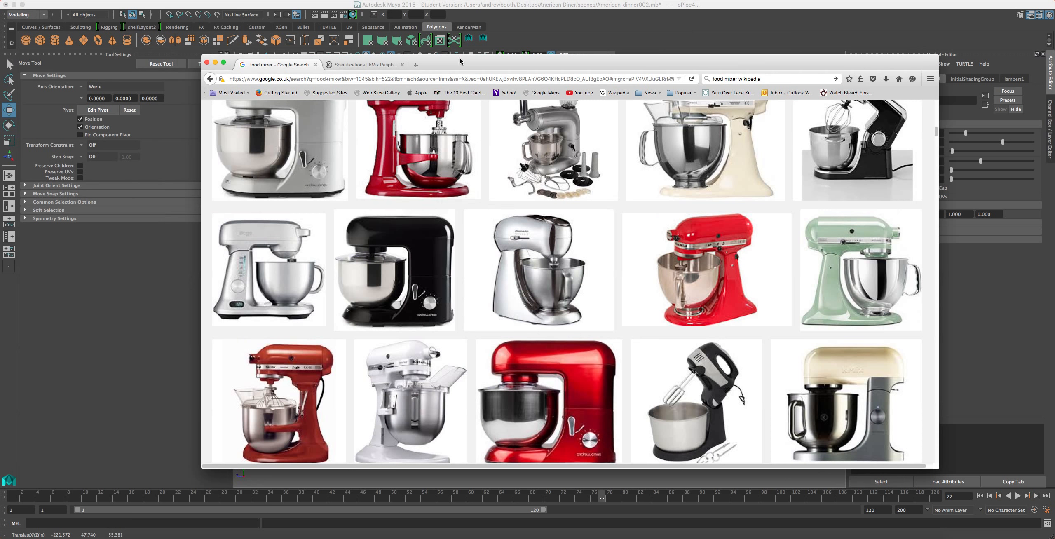
{"action": "left_click_drag", "start_coordinate": [428, 65], "coordinate": [807, 66]}
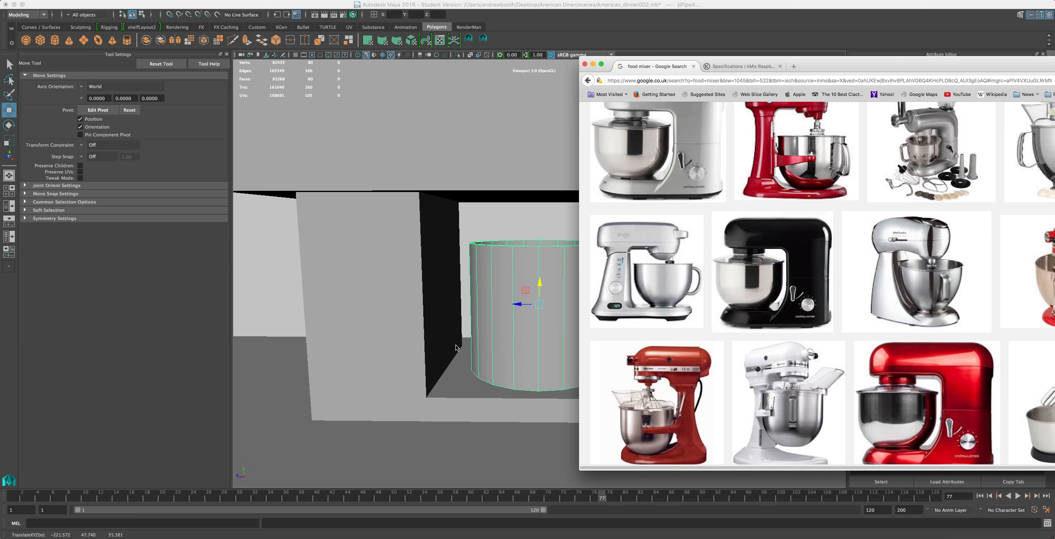
Step: Return to Maya, move the bowl pipe along the base away from the mixer's upright and slightly upward, and set its radius to 10
{"action": "left_click", "coordinate": [521, 313]}
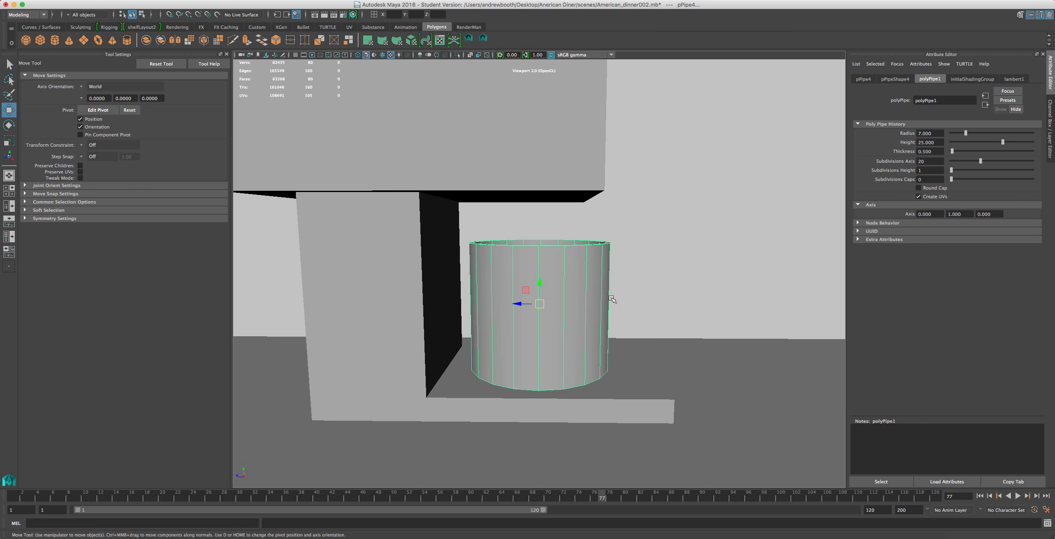
{"action": "left_click_drag", "start_coordinate": [541, 287], "coordinate": [824, 218]}
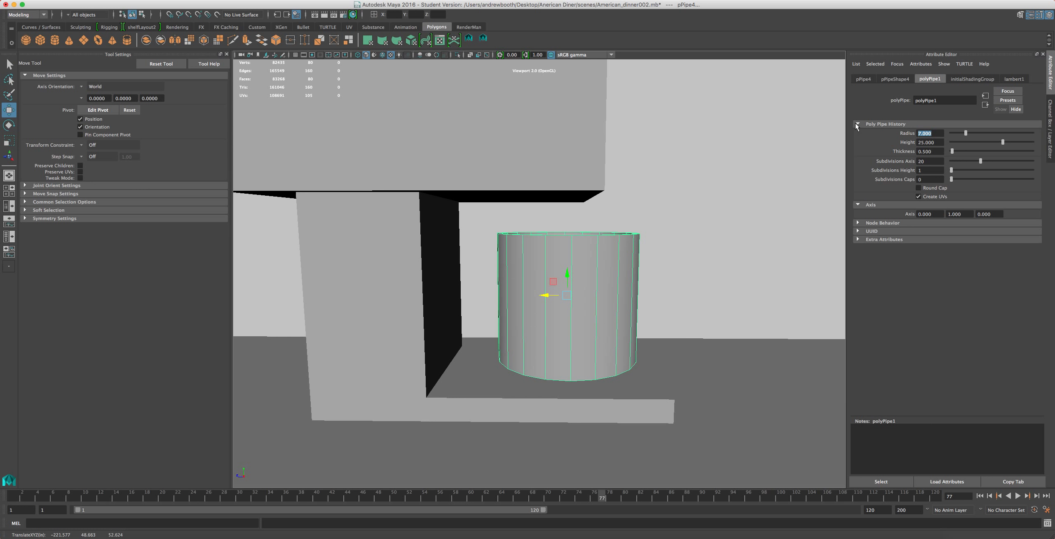
{"action": "type", "text": "10"}
{"action": "key", "text": "Return"}
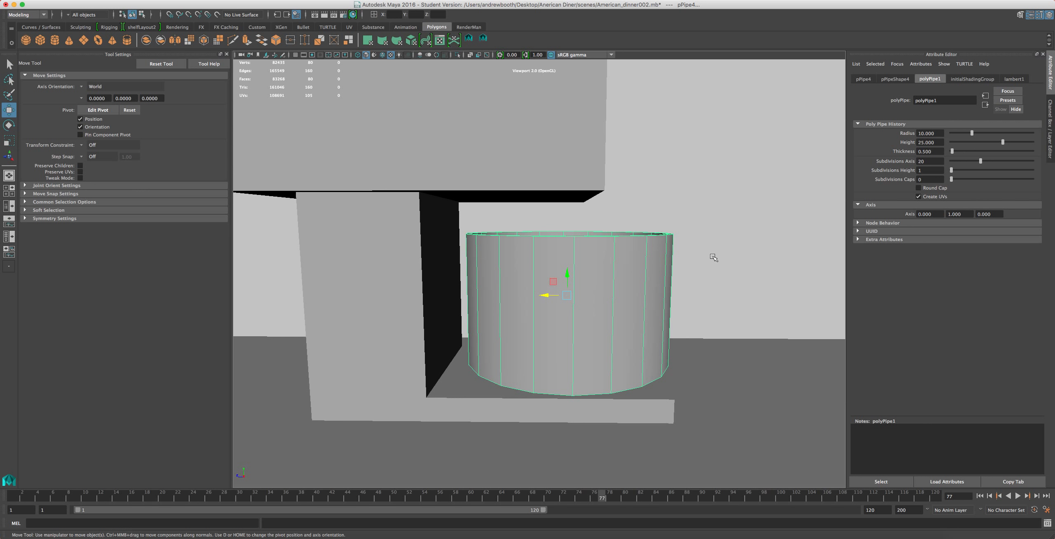
Step: Shift the mixer's head cube slightly sideways so that it sits centred over the upright when seen from behind
{"action": "left_click_drag", "start_coordinate": [501, 315], "coordinate": [666, 221], "text": "alt"}
{"action": "right_click_drag", "start_coordinate": [509, 234], "coordinate": [651, 237], "text": "alt"}
{"action": "left_click_drag", "start_coordinate": [664, 237], "coordinate": [567, 235], "text": "alt"}
{"action": "right_click_drag", "start_coordinate": [535, 240], "coordinate": [453, 269], "text": "alt"}
{"action": "left_click_drag", "start_coordinate": [451, 270], "coordinate": [519, 270], "text": "alt"}
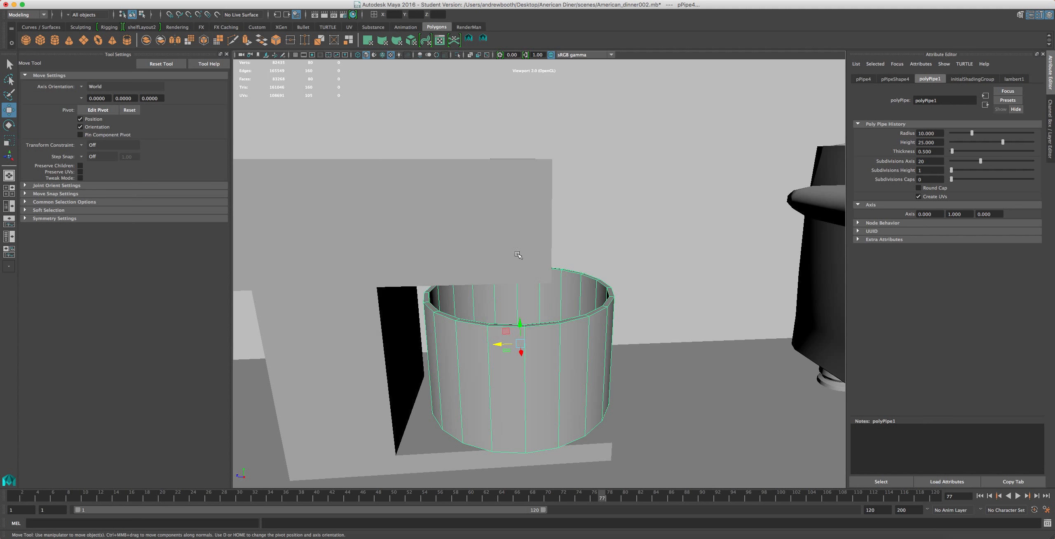
{"action": "right_click_drag", "start_coordinate": [577, 249], "coordinate": [540, 253], "text": "alt"}
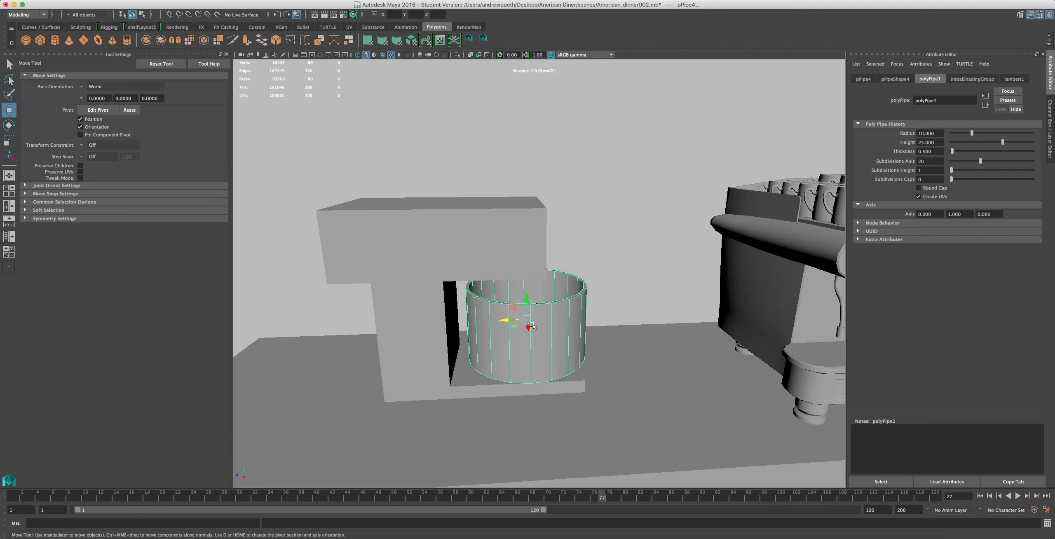
{"action": "left_click_drag", "start_coordinate": [531, 326], "coordinate": [602, 308], "text": "alt"}
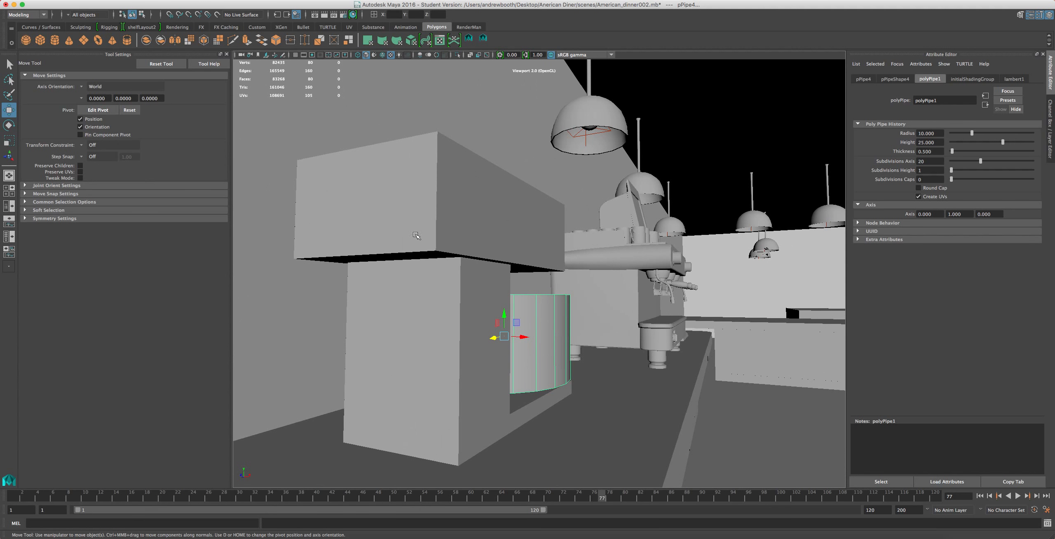
{"action": "left_click_drag", "start_coordinate": [407, 283], "coordinate": [462, 290], "text": "alt"}
{"action": "left_click", "coordinate": [532, 198]}
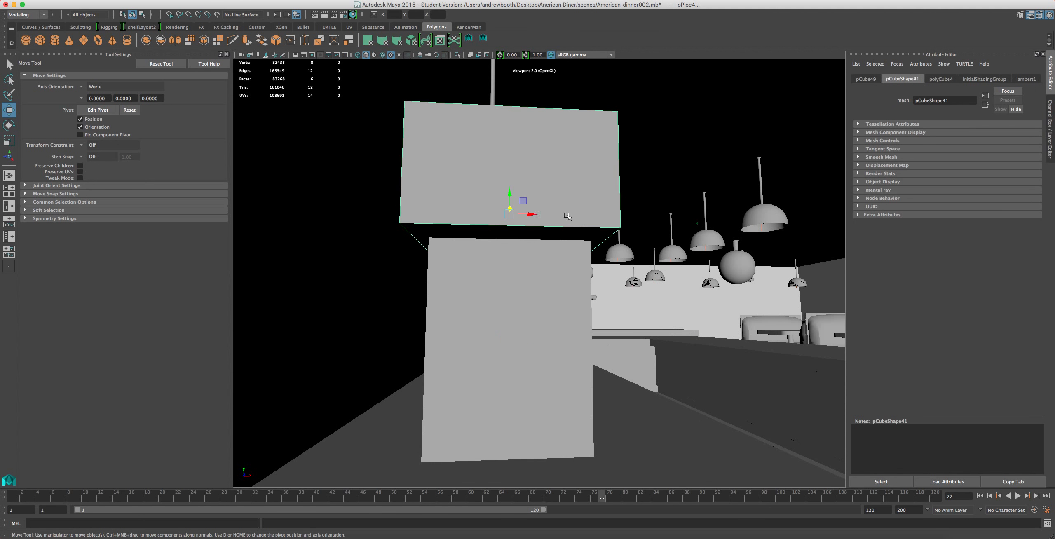
{"action": "left_click_drag", "start_coordinate": [540, 215], "coordinate": [534, 215]}
Step: Examine the assembled mixer on the counter and compare its proportions with the cooker and coffee machine
{"action": "left_click_drag", "start_coordinate": [610, 268], "coordinate": [507, 278], "text": "alt"}
{"action": "scroll", "coordinate": [505, 292], "scroll_direction": "down", "scroll_amount": 6}
{"action": "scroll", "coordinate": [506, 293], "scroll_direction": "up", "scroll_amount": 2}
{"action": "scroll", "coordinate": [506, 293], "scroll_direction": "down", "scroll_amount": 6}
{"action": "scroll", "coordinate": [506, 294], "scroll_direction": "up", "scroll_amount": 4}
{"action": "left_click_drag", "start_coordinate": [538, 239], "coordinate": [529, 244], "text": "alt"}
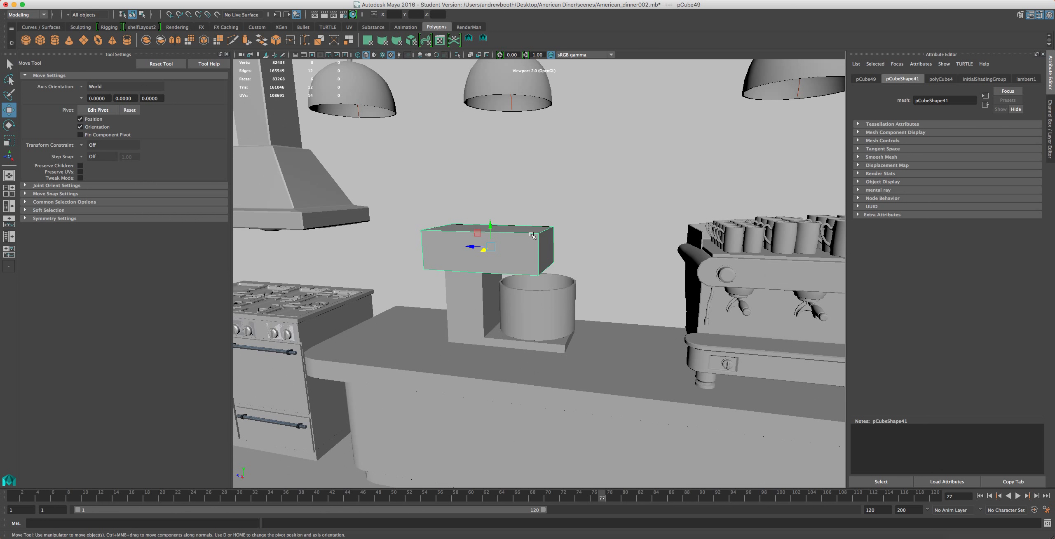
{"action": "mouse_move", "coordinate": [214, 536]}
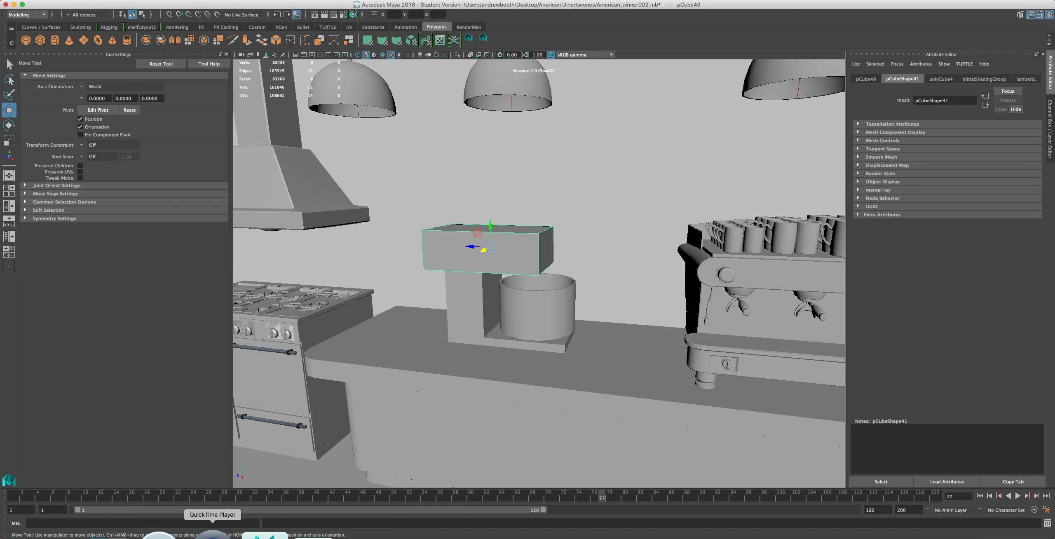
{"action": "right_click", "coordinate": [212, 535]}
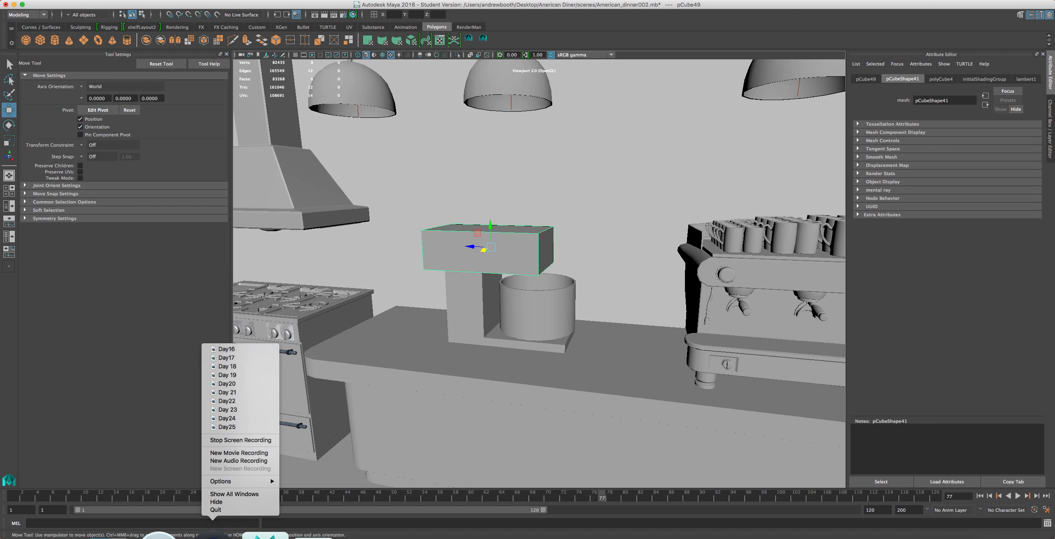